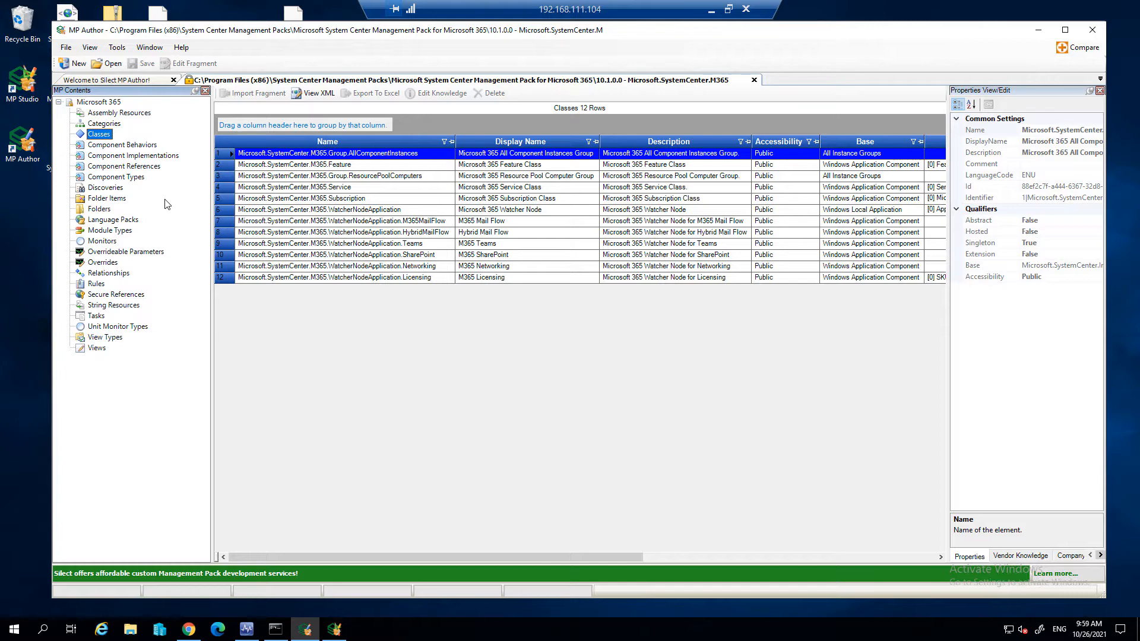
- Examine the Microsoft 365 management pack's discoveries, including the Watcher Node discovery's properties, and list its folders
{"action": "left_click", "coordinate": [105, 188]}
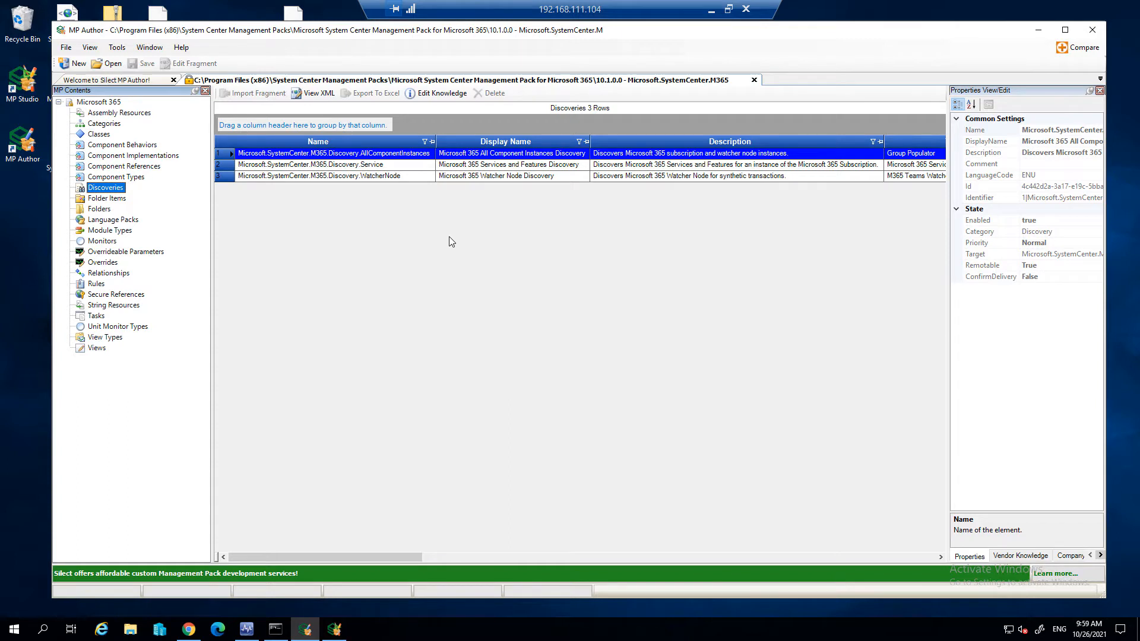
{"action": "left_click", "coordinate": [403, 177]}
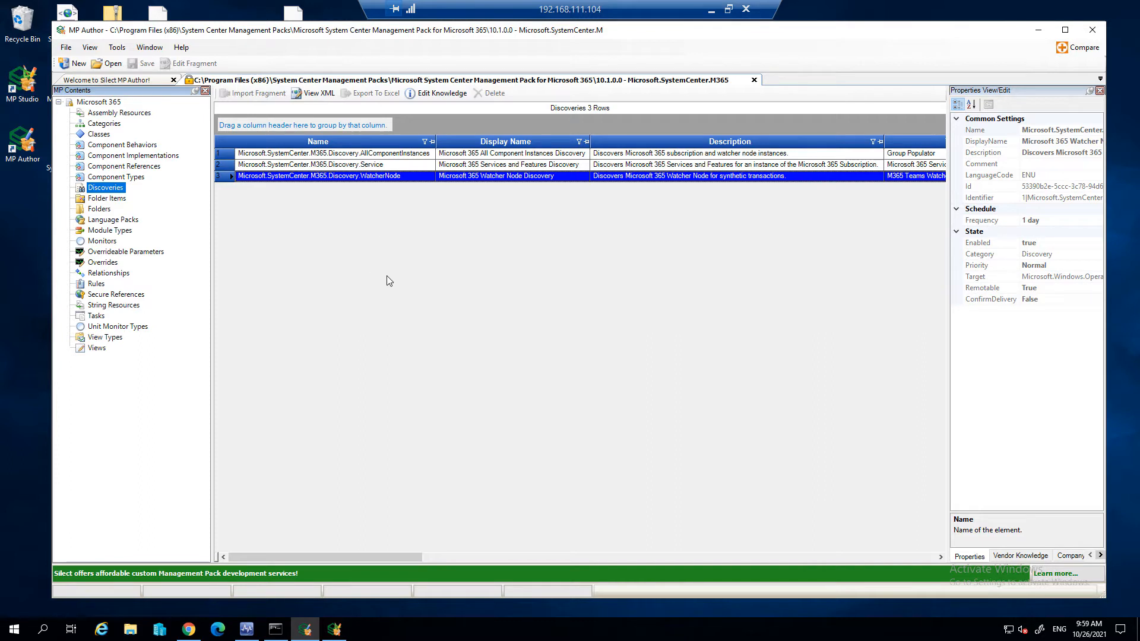
{"action": "left_click", "coordinate": [98, 209]}
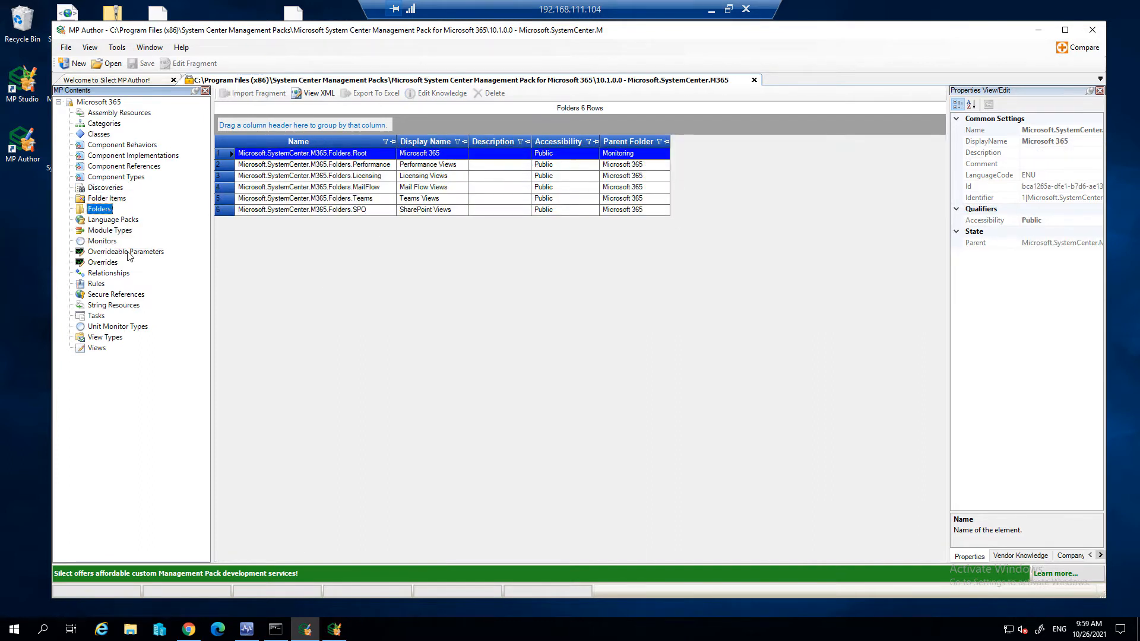
- List the management pack's monitors grouped by Type ID and expand the Dependency Monitor group
{"action": "left_click", "coordinate": [107, 241]}
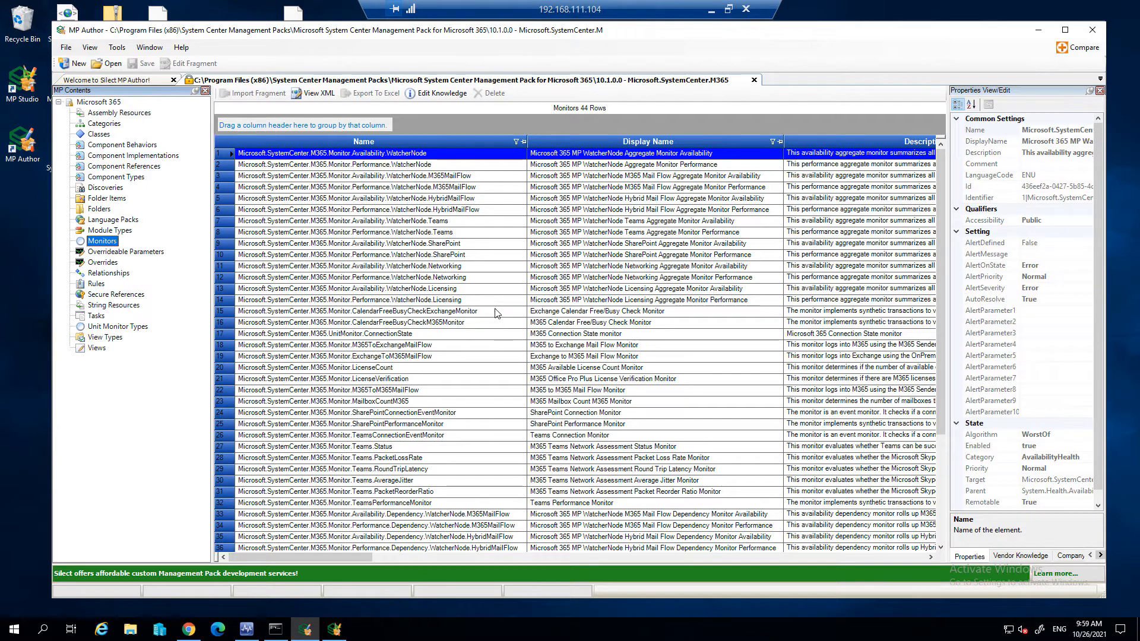
{"action": "left_click_drag", "start_coordinate": [334, 558], "coordinate": [427, 561]}
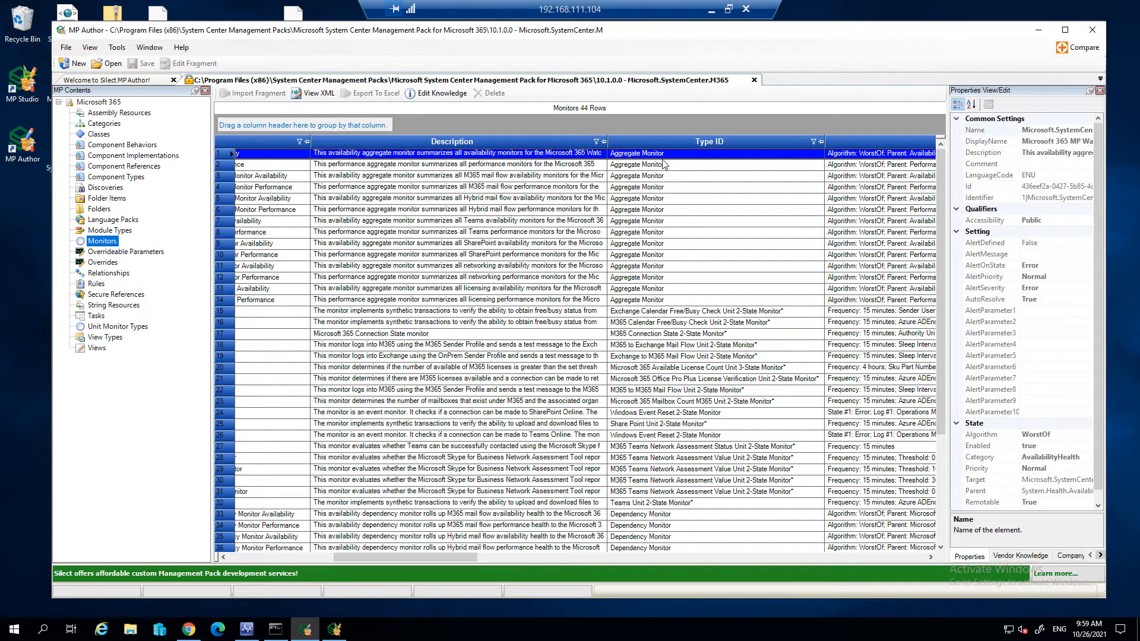
{"action": "left_click_drag", "start_coordinate": [664, 141], "coordinate": [618, 129]}
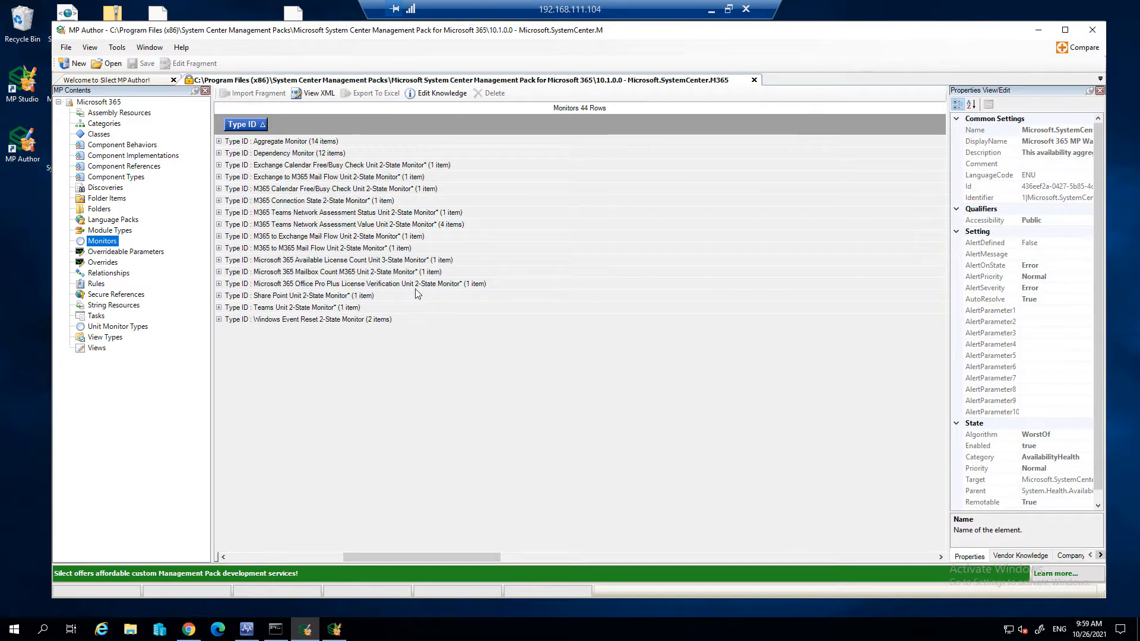
{"action": "left_click", "coordinate": [219, 154]}
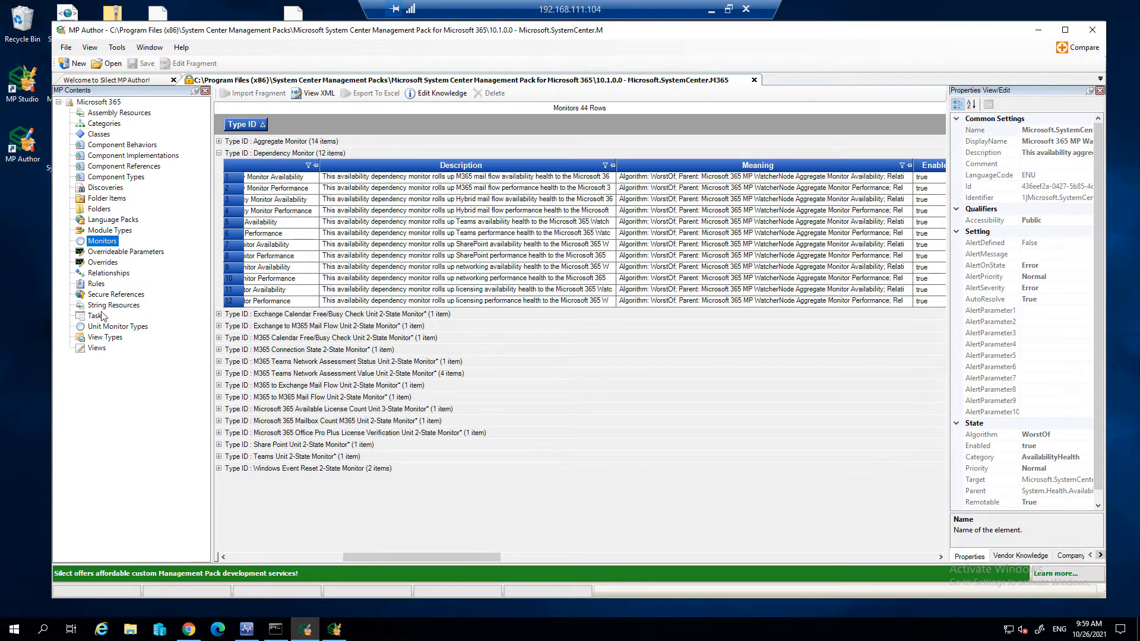
- List the management pack's rules grouped by Enabled and expand the false group to show the rule names
{"action": "left_click", "coordinate": [96, 284]}
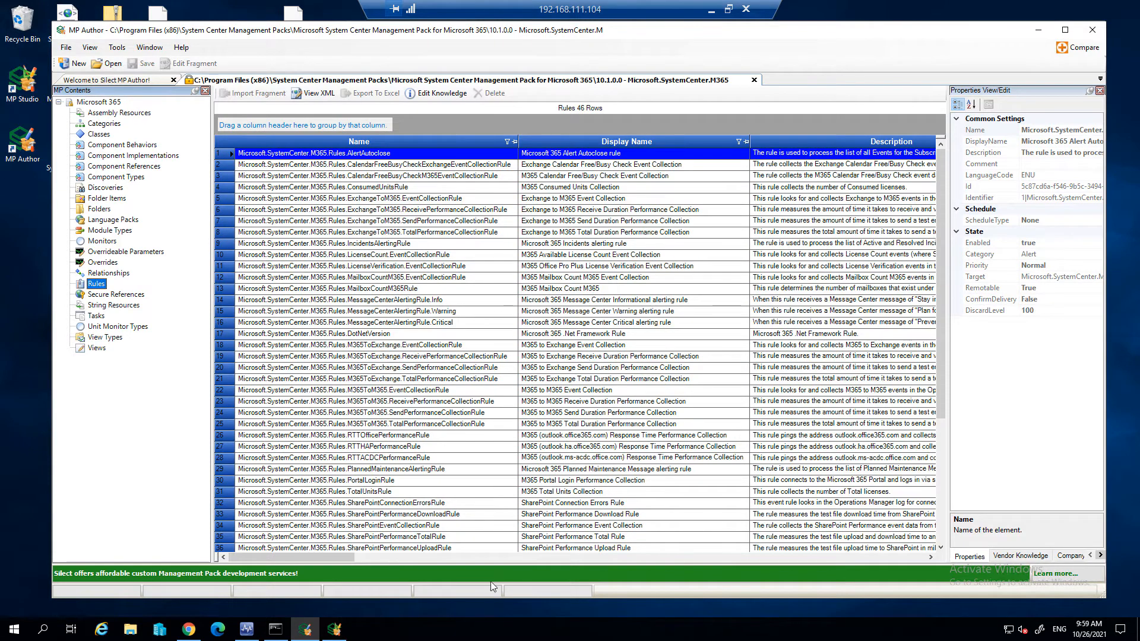
{"action": "left_click_drag", "start_coordinate": [331, 560], "coordinate": [614, 129]}
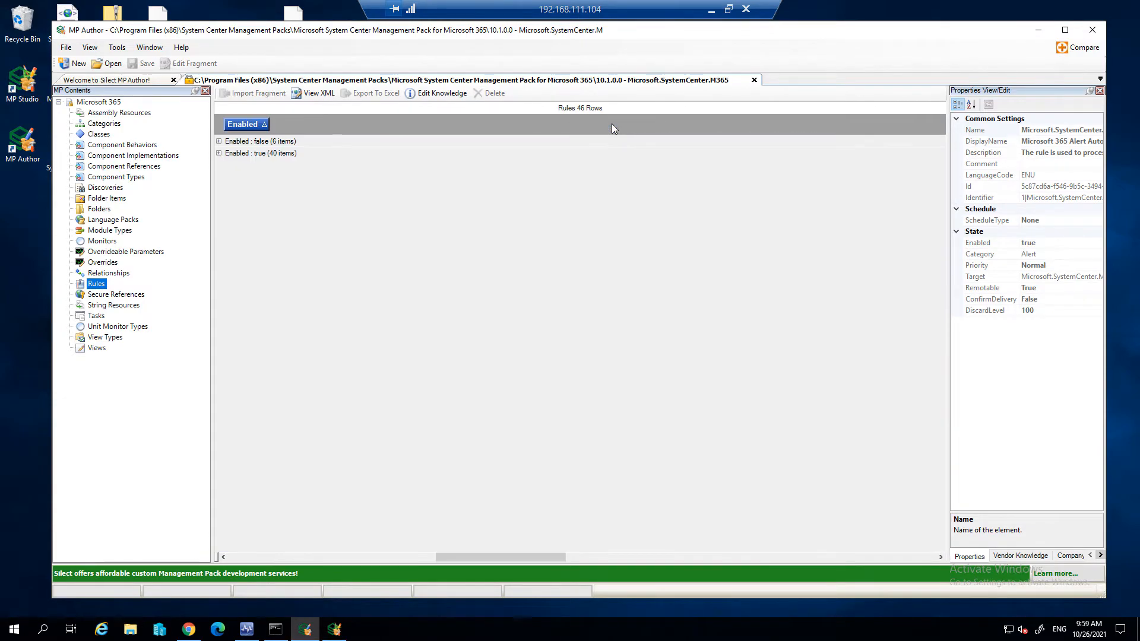
{"action": "left_click", "coordinate": [220, 142]}
{"action": "left_click_drag", "start_coordinate": [468, 552], "coordinate": [261, 543]}
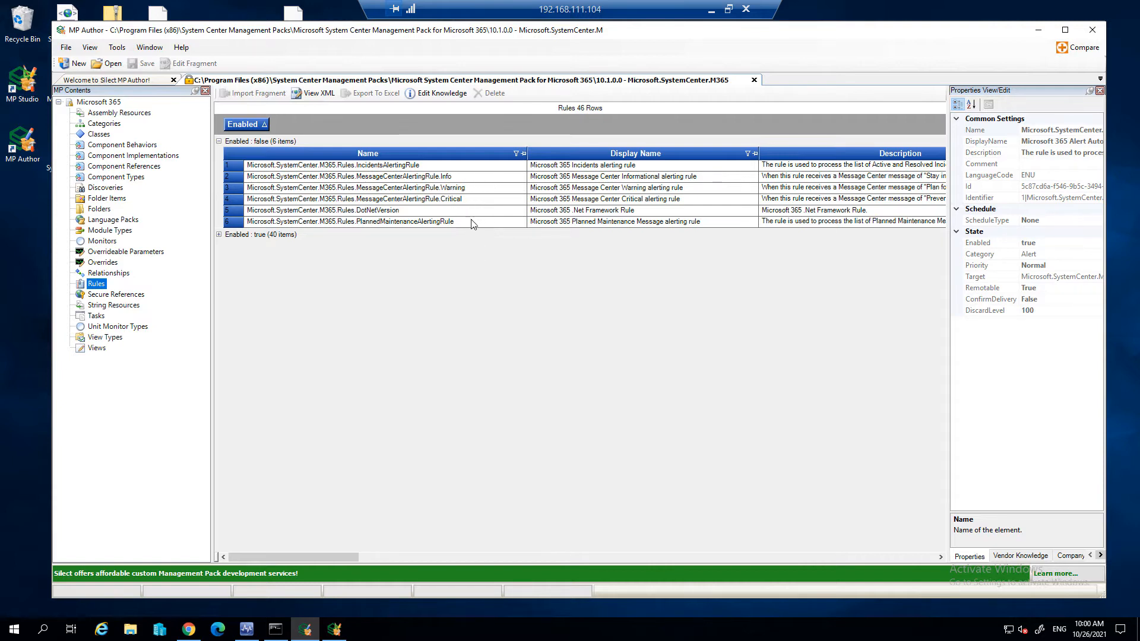
- Select all disabled rules to check their available commands, then leave only the MessageCenterAlertingRule.Critical rule selected
{"action": "left_click_drag", "start_coordinate": [440, 166], "coordinate": [439, 227]}
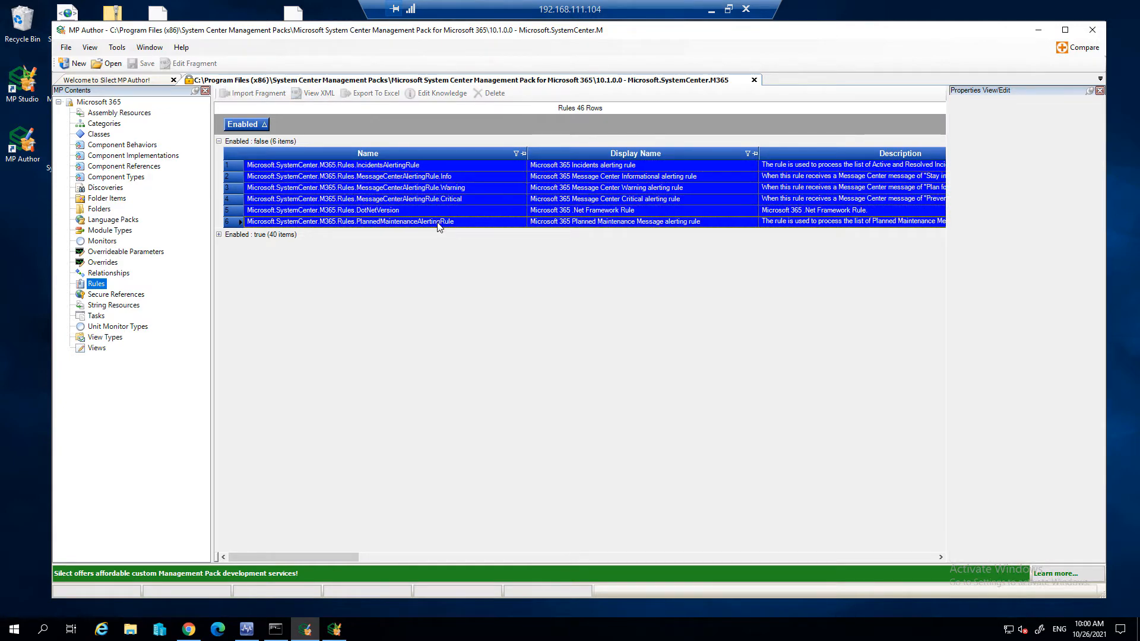
{"action": "right_click", "coordinate": [452, 192]}
{"action": "left_click", "coordinate": [557, 272]}
{"action": "left_click", "coordinate": [505, 202]}
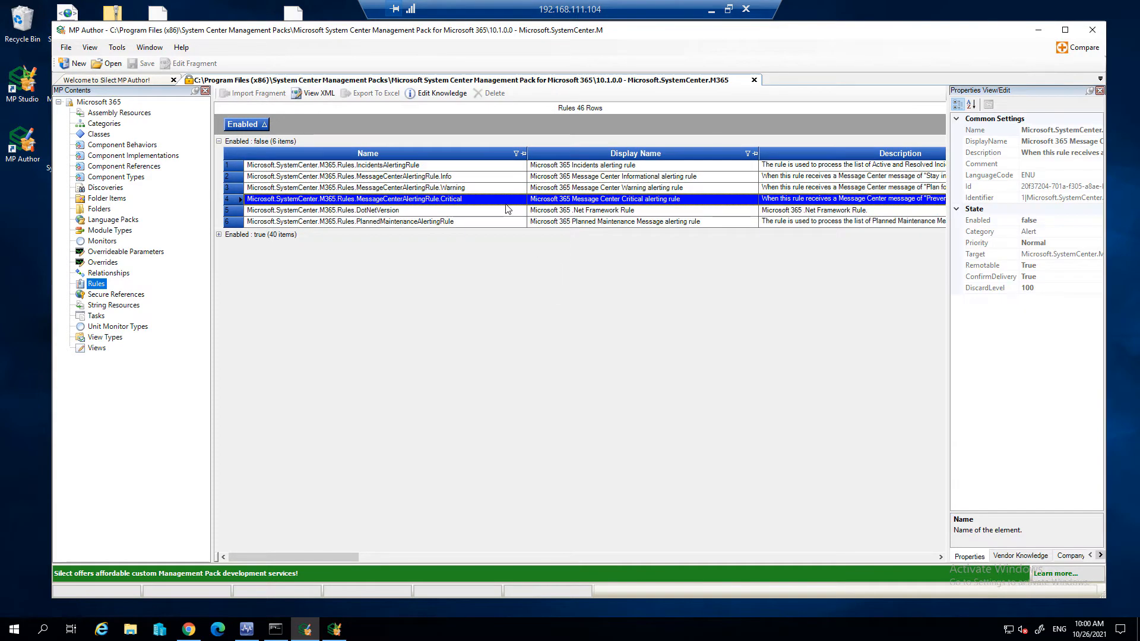
- Switch to MP Studio and open version 10.1.1.0 of the sealed Microsoft 365 management pack for viewing
{"action": "left_click", "coordinate": [336, 631]}
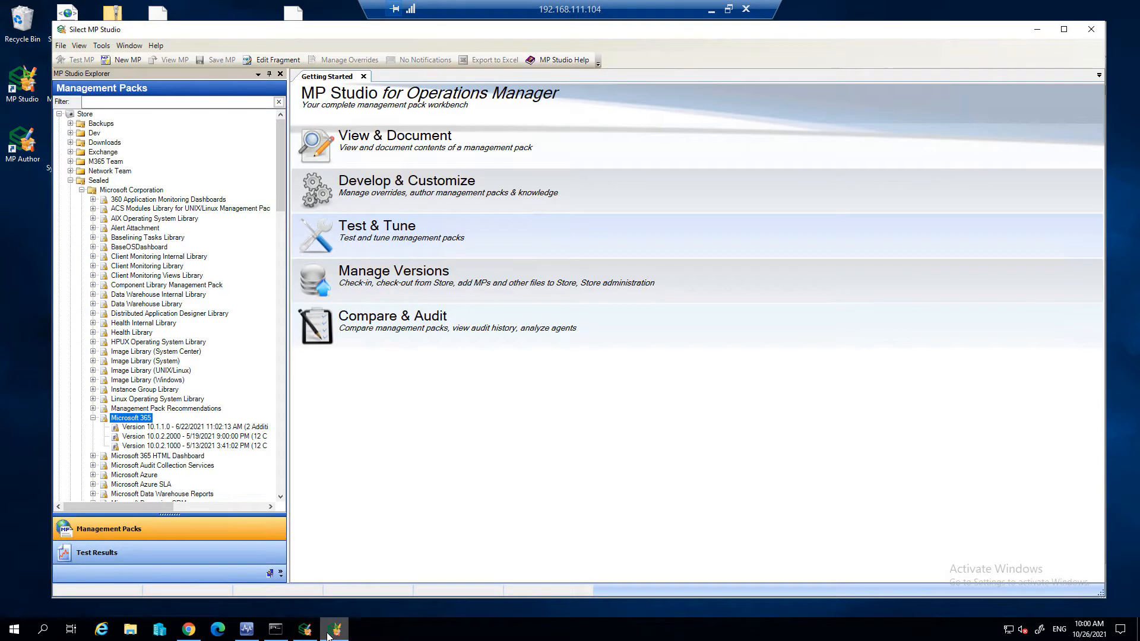
{"action": "left_click", "coordinate": [183, 427]}
{"action": "right_click", "coordinate": [183, 430]}
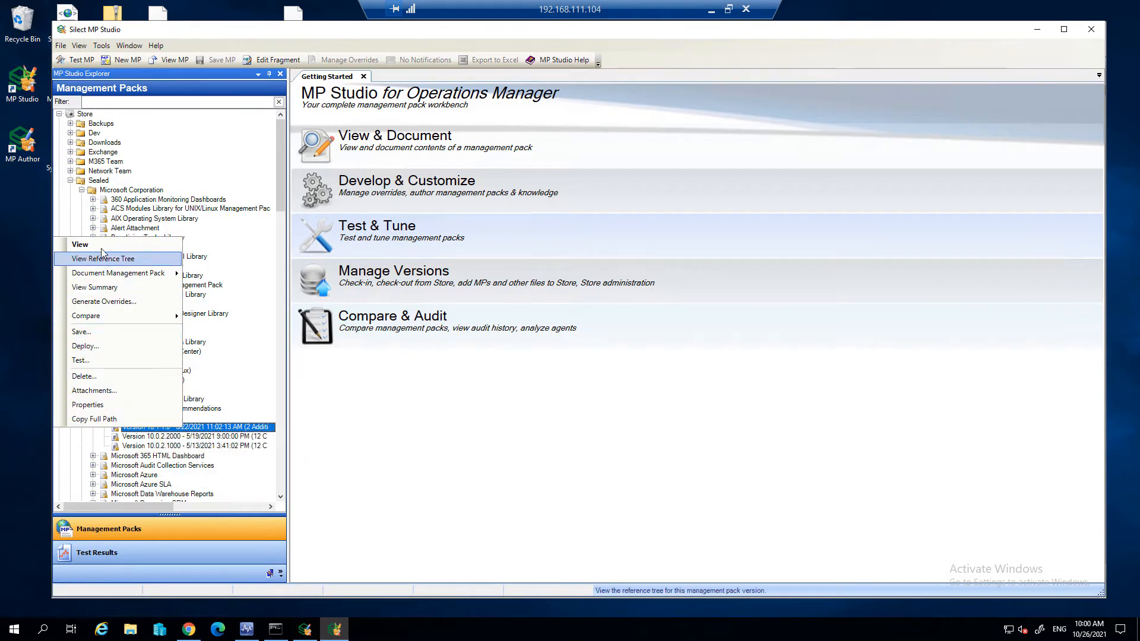
{"action": "left_click", "coordinate": [150, 260]}
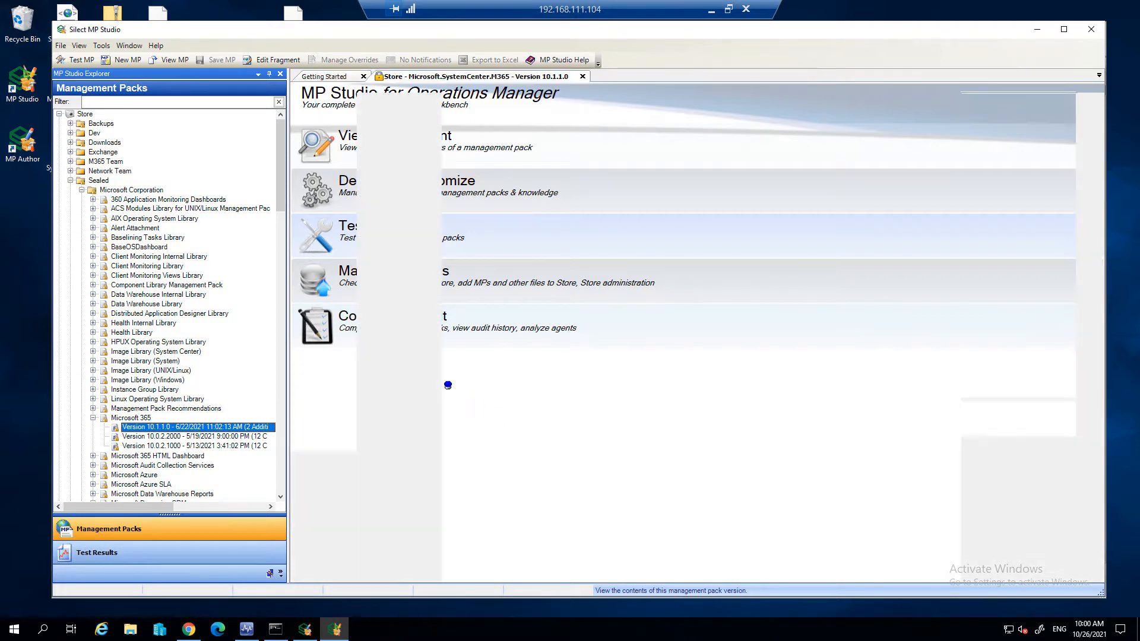
- List the rules of the opened pack version grouped by Enabled and expand the false group
{"action": "left_click", "coordinate": [336, 281]}
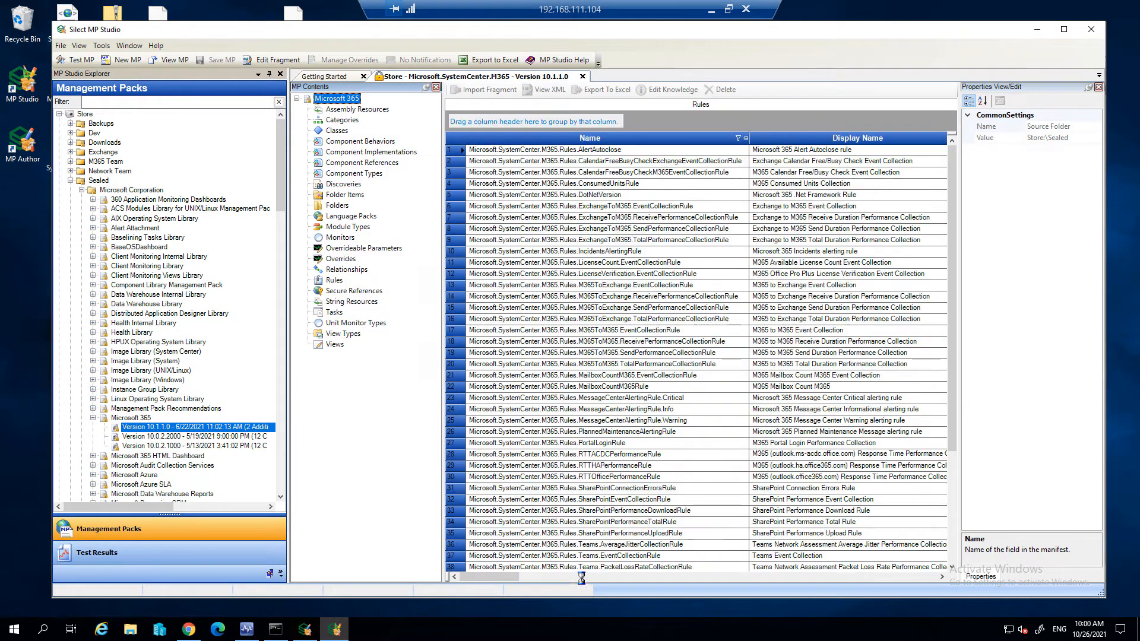
{"action": "left_click_drag", "start_coordinate": [597, 577], "coordinate": [692, 577]}
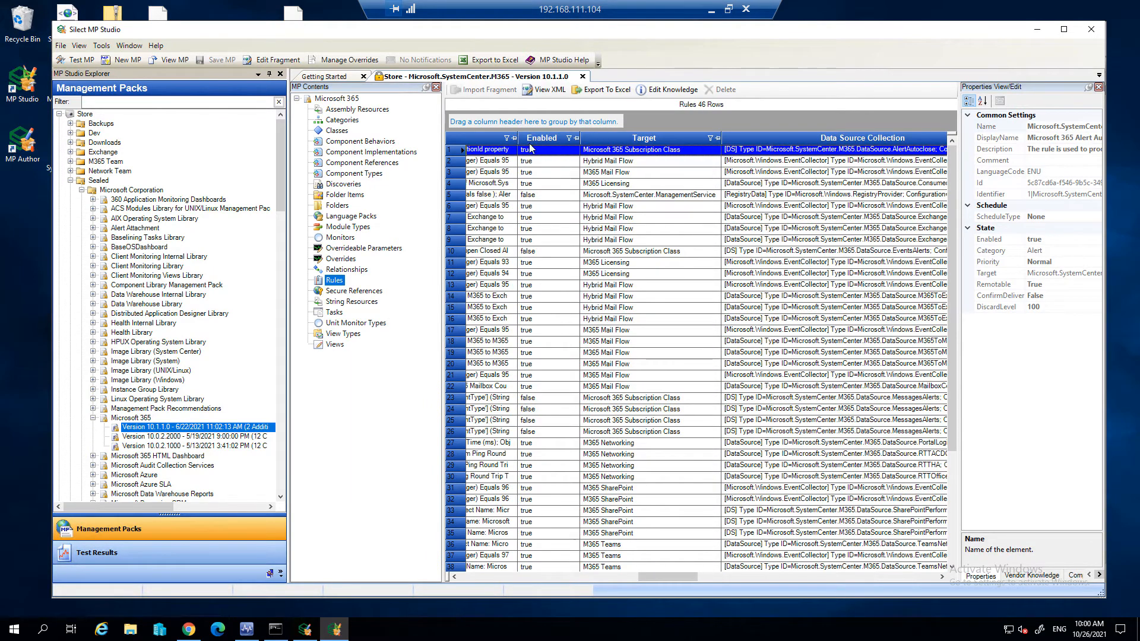
{"action": "left_click_drag", "start_coordinate": [529, 138], "coordinate": [524, 122]}
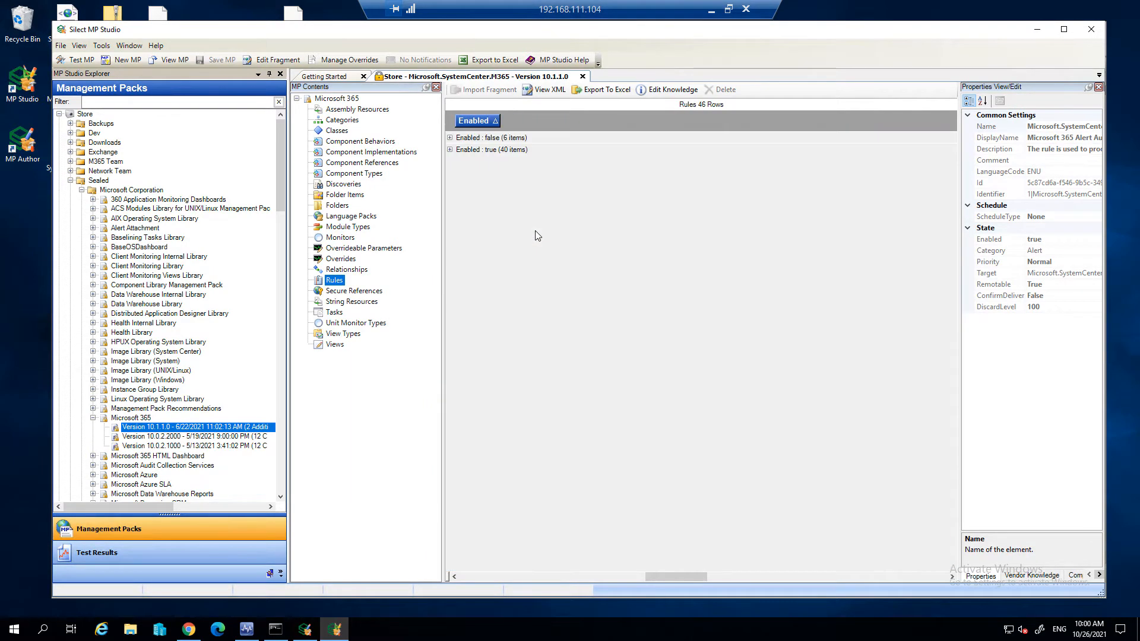
{"action": "left_click", "coordinate": [450, 138]}
- Try to override the Enabled parameter to true for all rules in the disabled group at once
{"action": "left_click_drag", "start_coordinate": [500, 163], "coordinate": [515, 219]}
{"action": "right_click", "coordinate": [579, 195]}
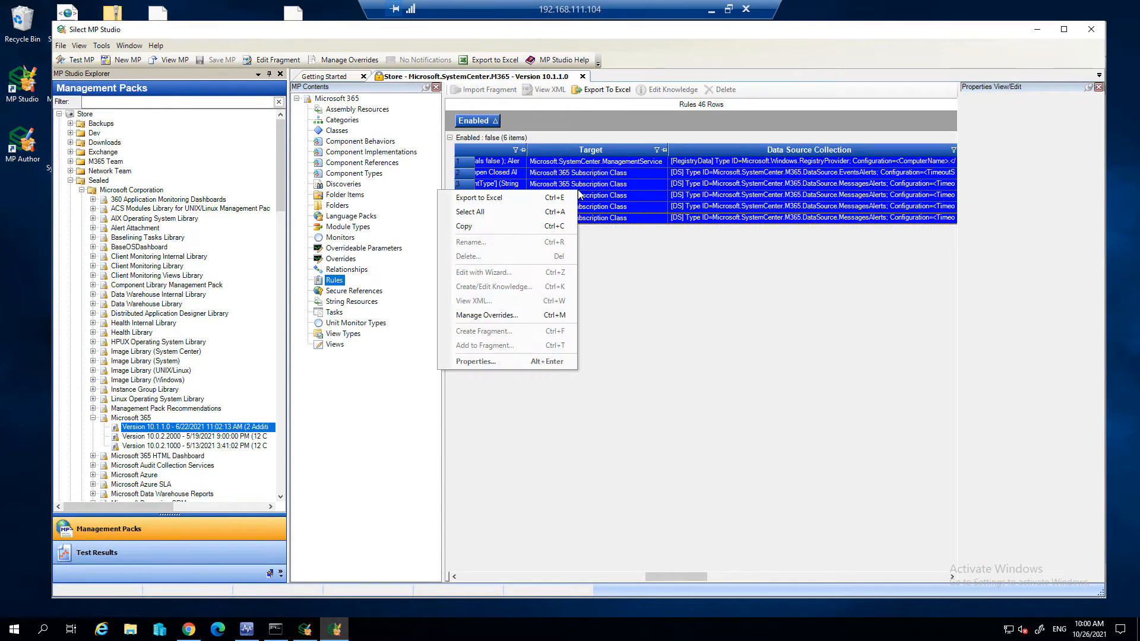
{"action": "left_click", "coordinate": [551, 316]}
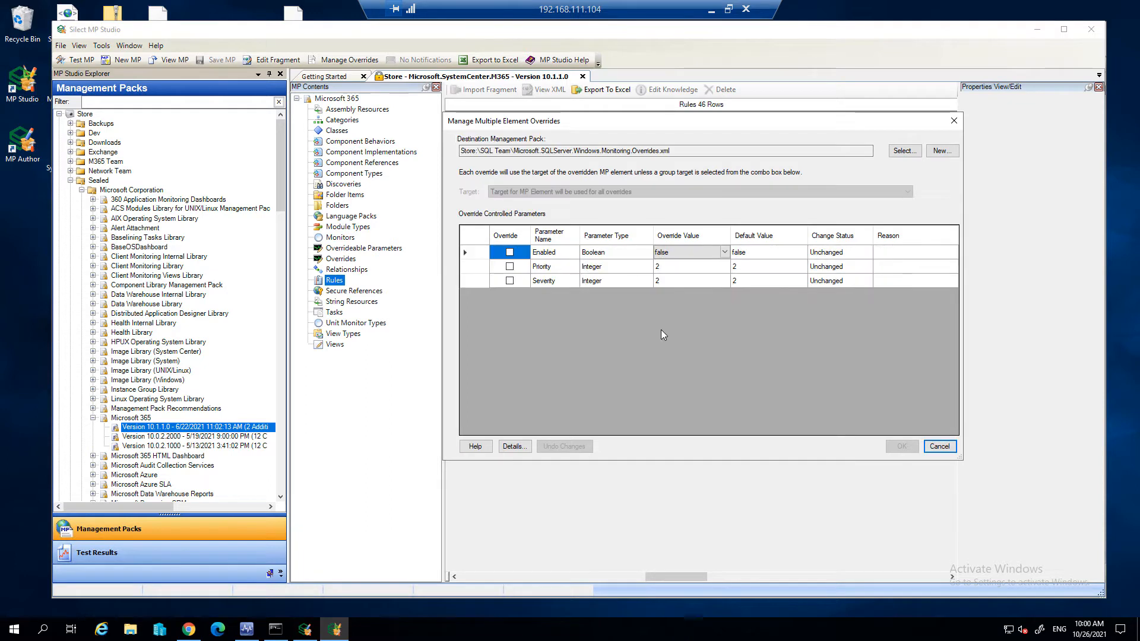
{"action": "left_click", "coordinate": [509, 252]}
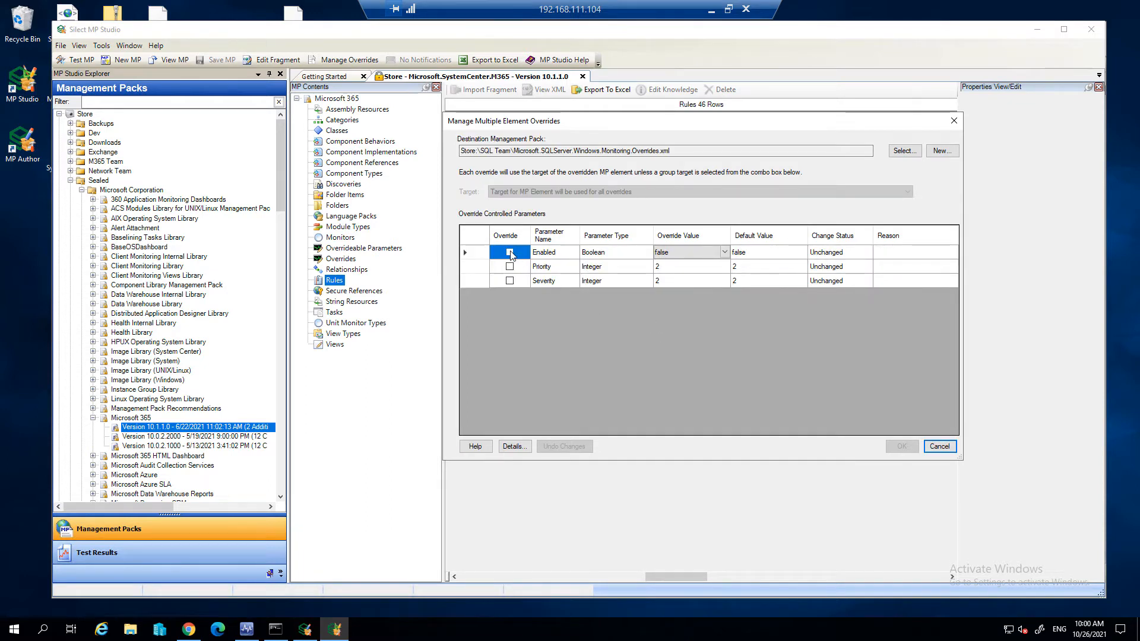
{"action": "left_click", "coordinate": [692, 251]}
{"action": "left_click", "coordinate": [689, 266]}
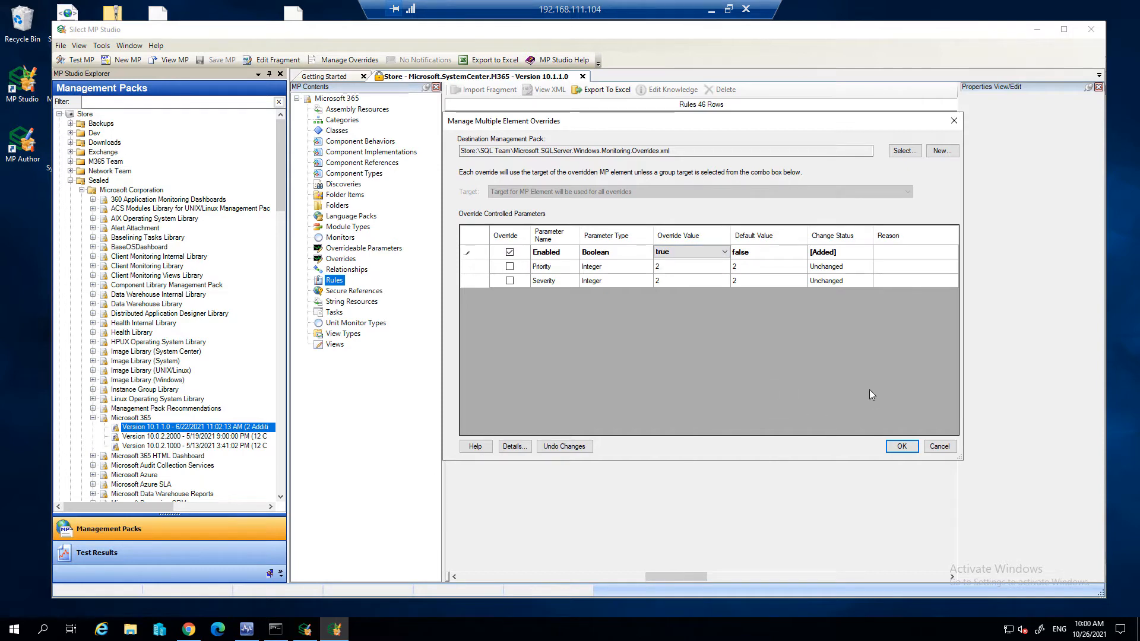
{"action": "left_click", "coordinate": [941, 448]}
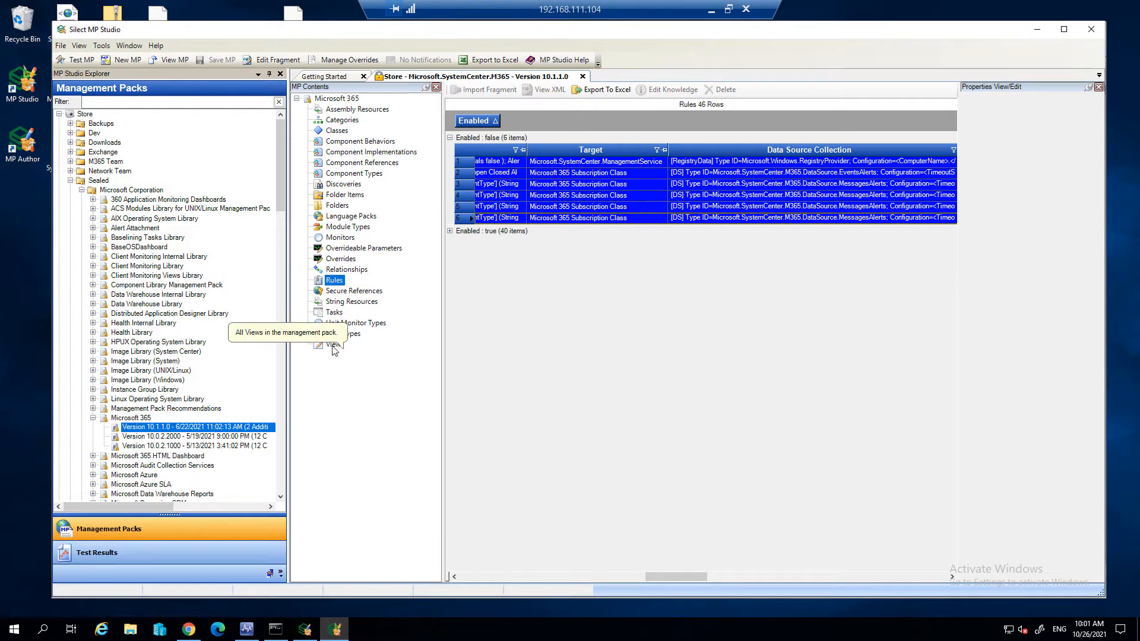
- List all views contained in the Microsoft 365 management pack
{"action": "left_click", "coordinate": [342, 310]}
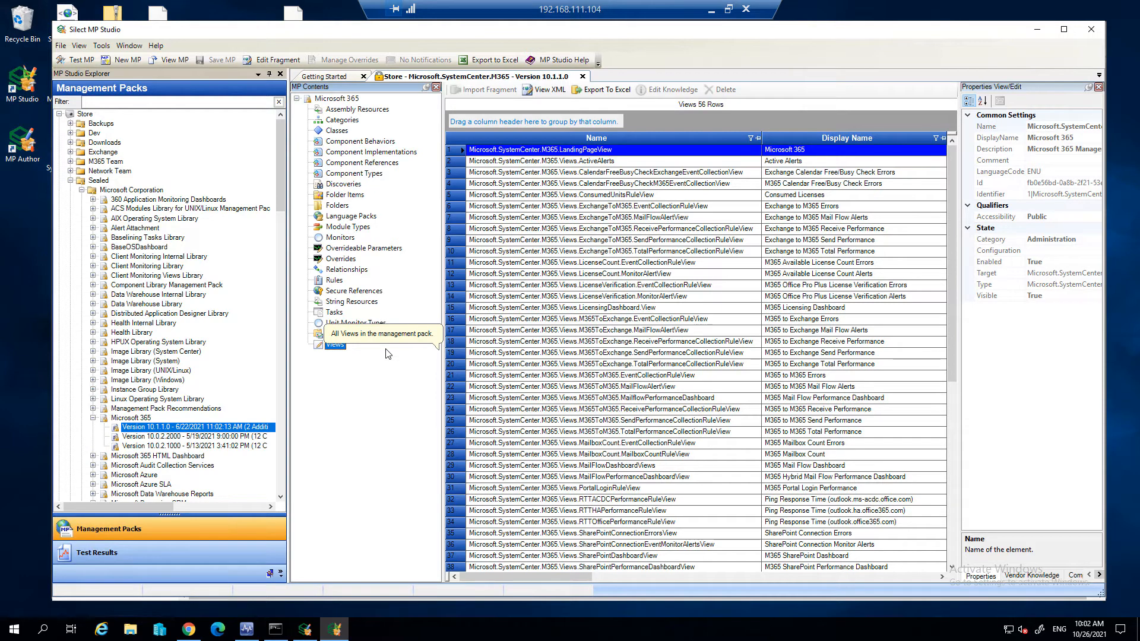
- Switch to Chrome and sign in to the Silect Operations Portal with the saved user name and password
{"action": "left_click", "coordinate": [189, 629]}
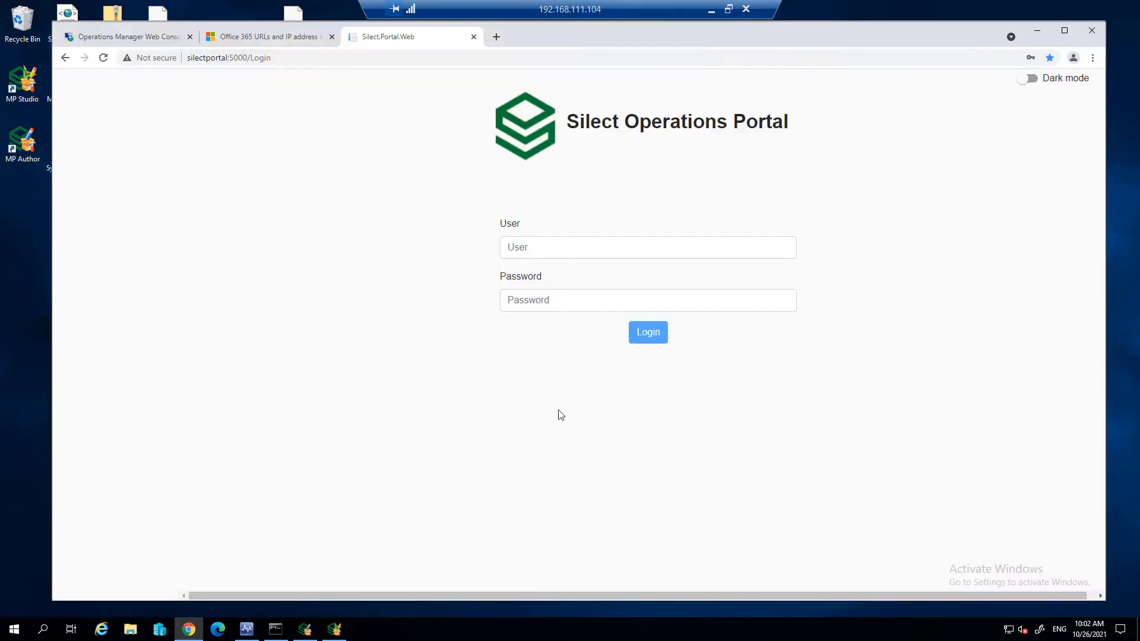
{"action": "left_click", "coordinate": [587, 250]}
{"action": "left_click", "coordinate": [590, 281]}
{"action": "left_click", "coordinate": [651, 339]}
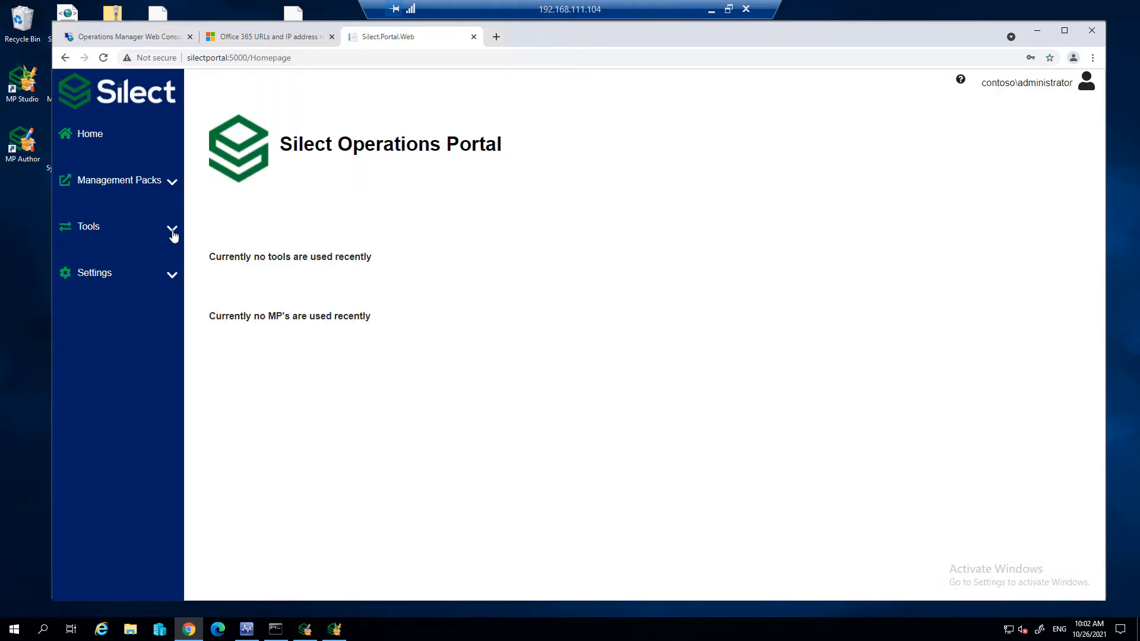
- Open the sealed Microsoft.SystemCenter.M365 management pack for viewing in the portal, filtering the pack list by 365
{"action": "left_click", "coordinate": [172, 231]}
{"action": "left_click", "coordinate": [172, 181]}
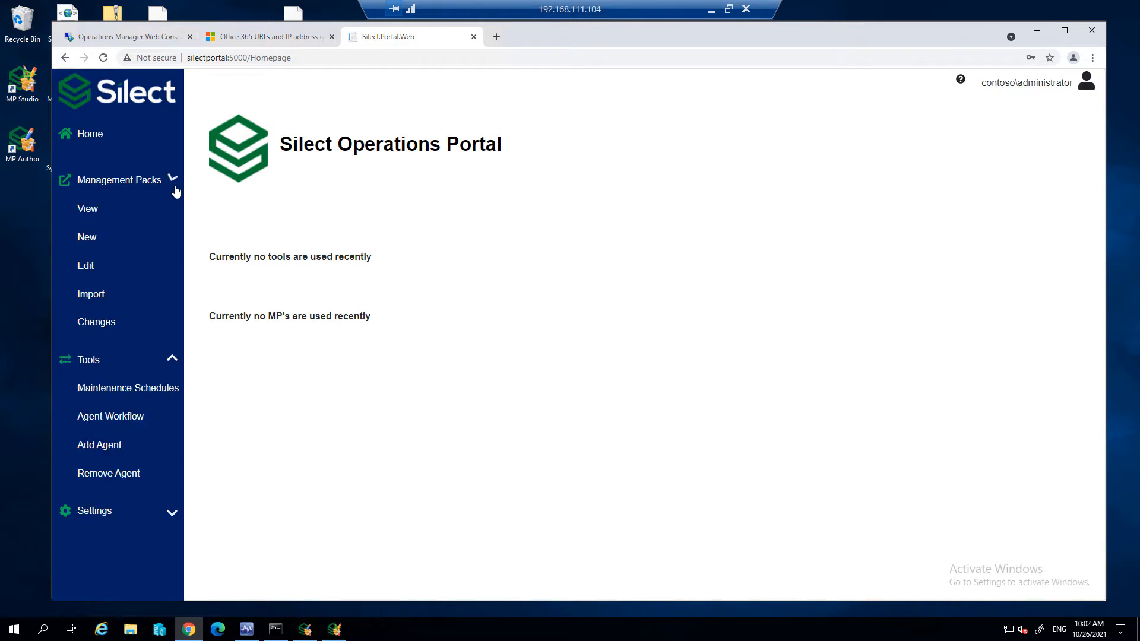
{"action": "left_click", "coordinate": [87, 212]}
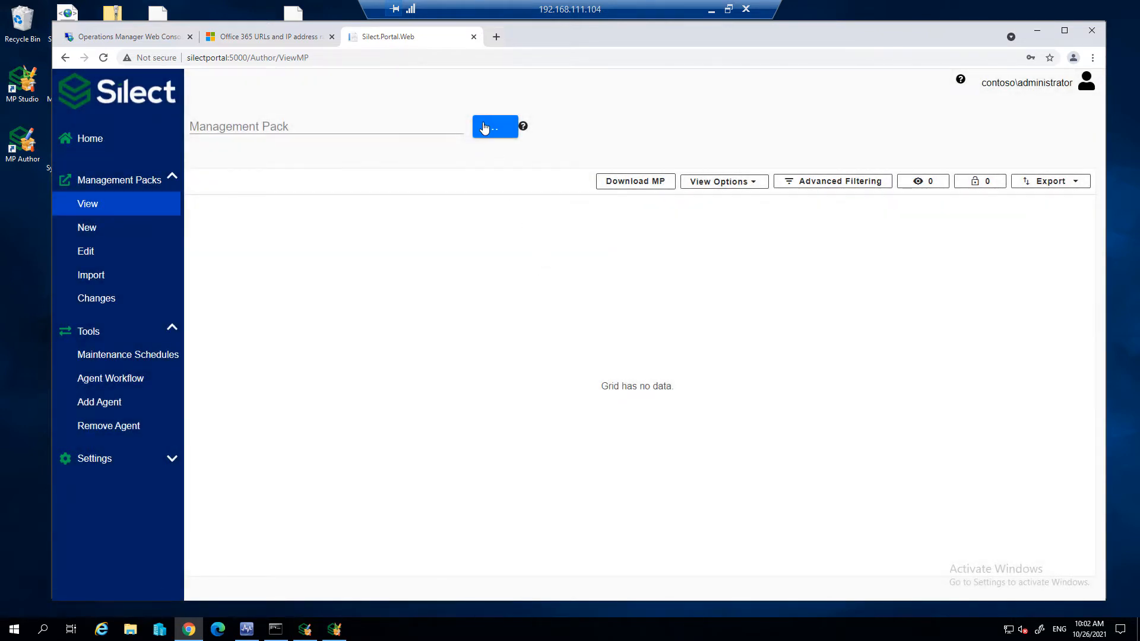
{"action": "left_click", "coordinate": [485, 126]}
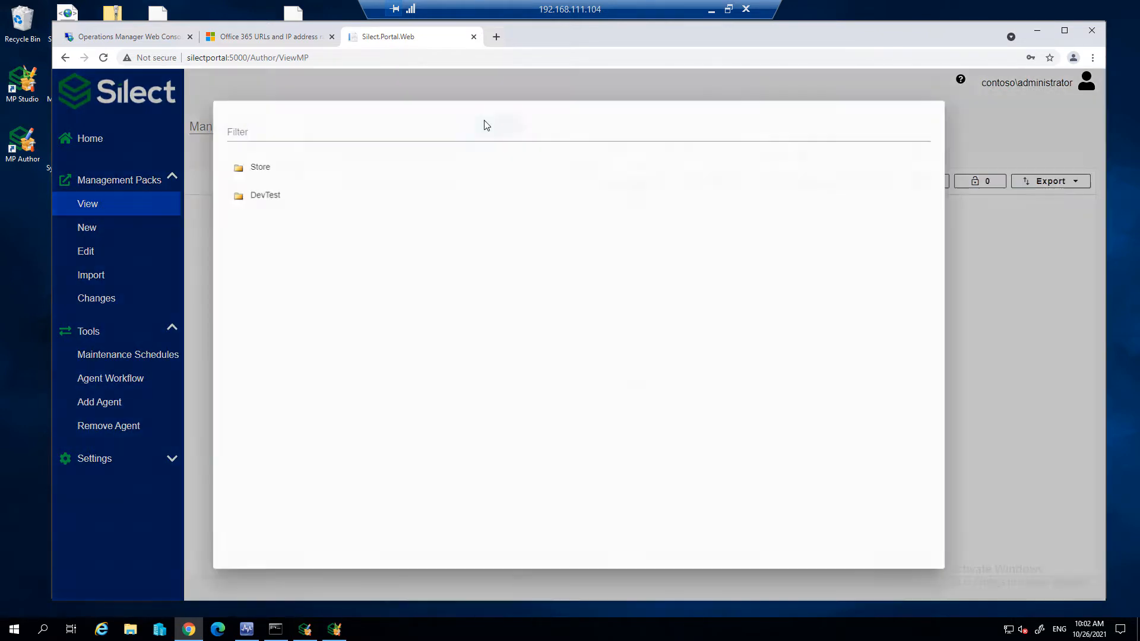
{"action": "type", "text": "365"}
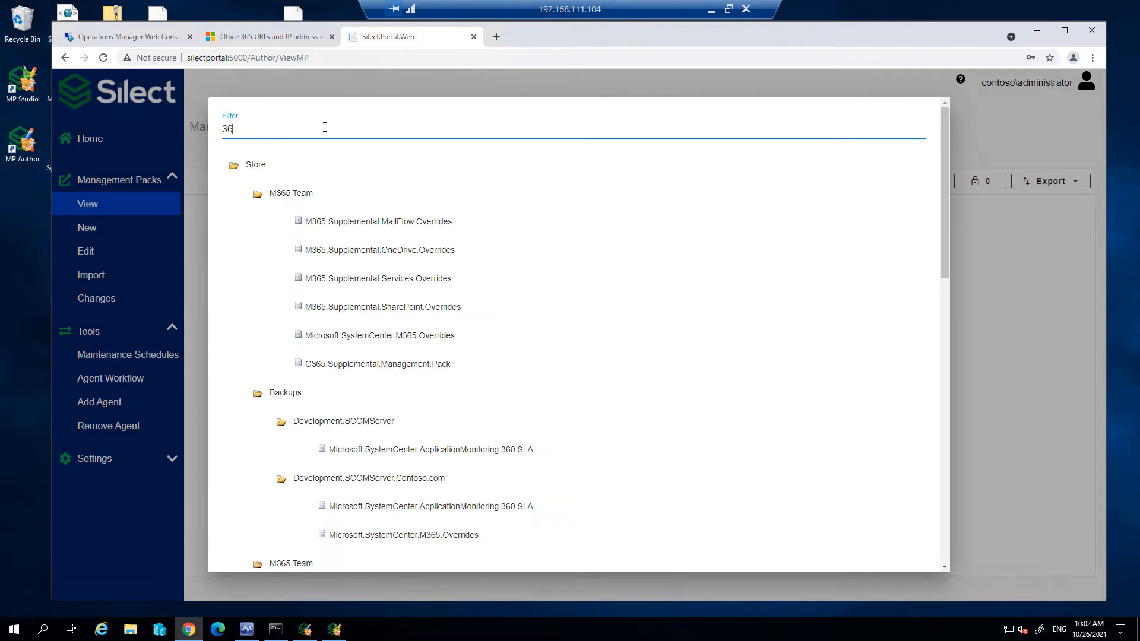
{"action": "scroll", "coordinate": [330, 269], "scroll_direction": "down", "scroll_amount": 10}
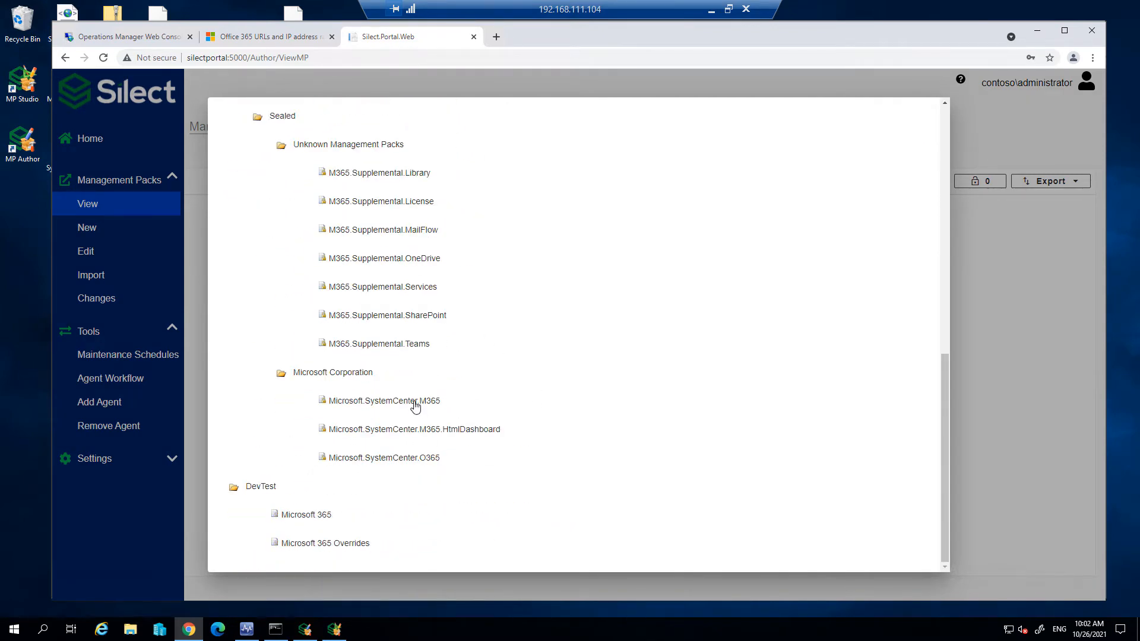
{"action": "left_click", "coordinate": [416, 403]}
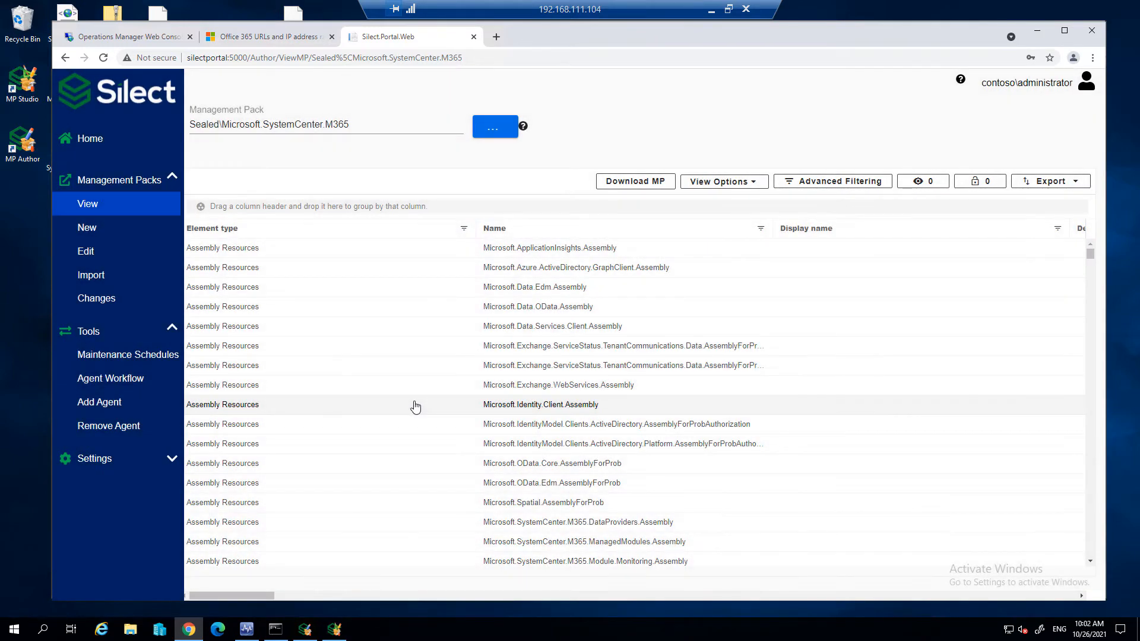
- Group the management pack's elements by Element type and expand the Classes group to review its entries
{"action": "left_click_drag", "start_coordinate": [224, 230], "coordinate": [274, 208]}
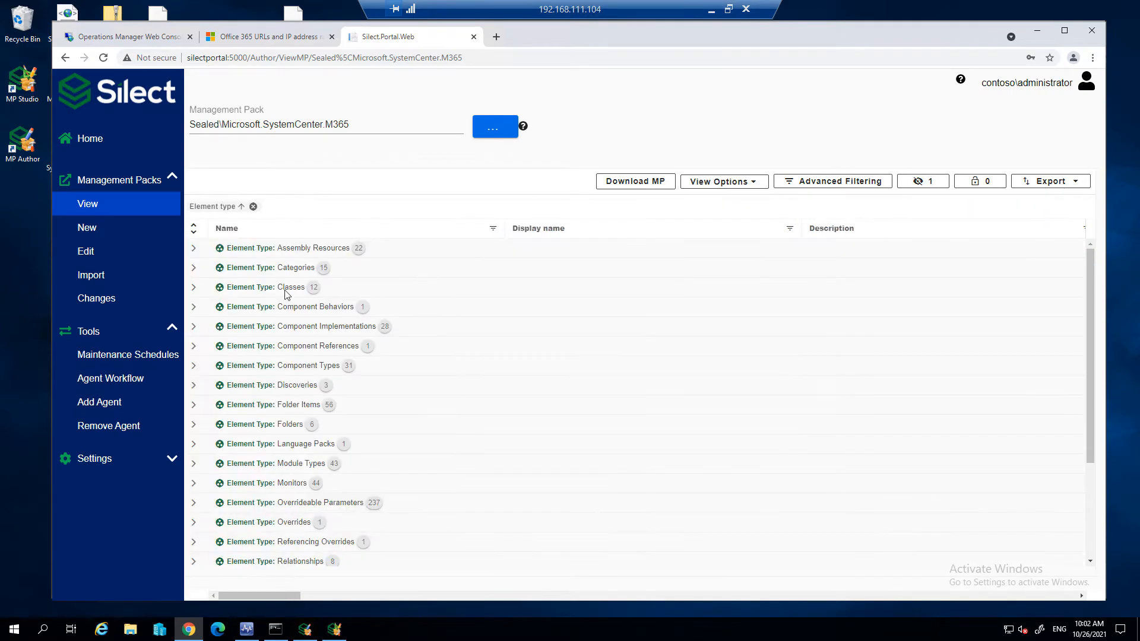
{"action": "left_click", "coordinate": [193, 289]}
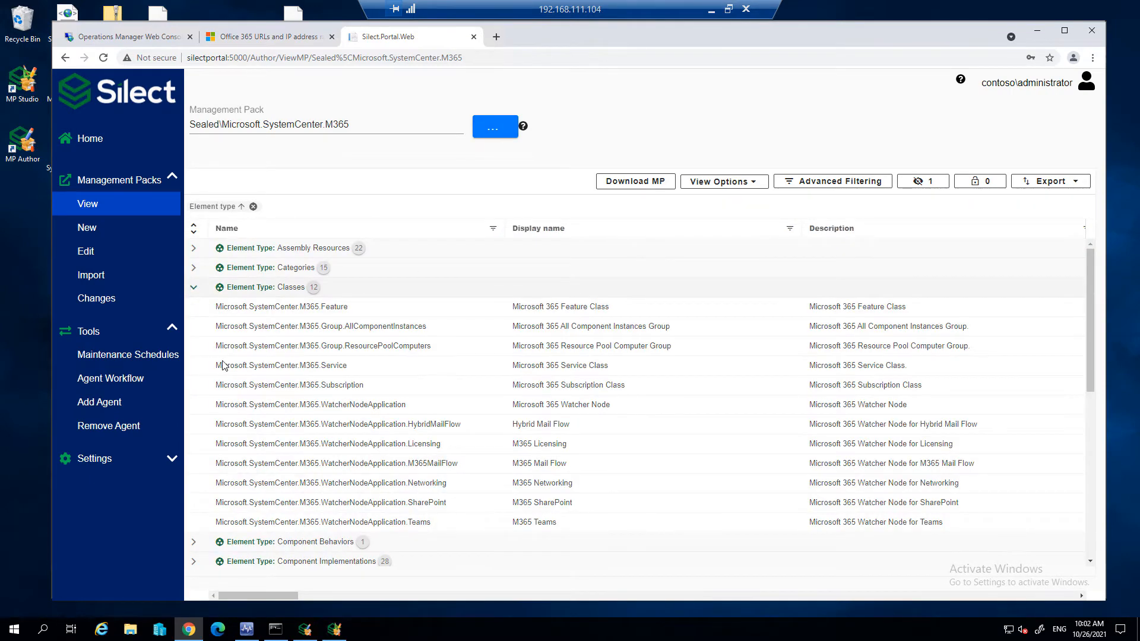
{"action": "scroll", "coordinate": [220, 345], "scroll_direction": "down", "scroll_amount": 4}
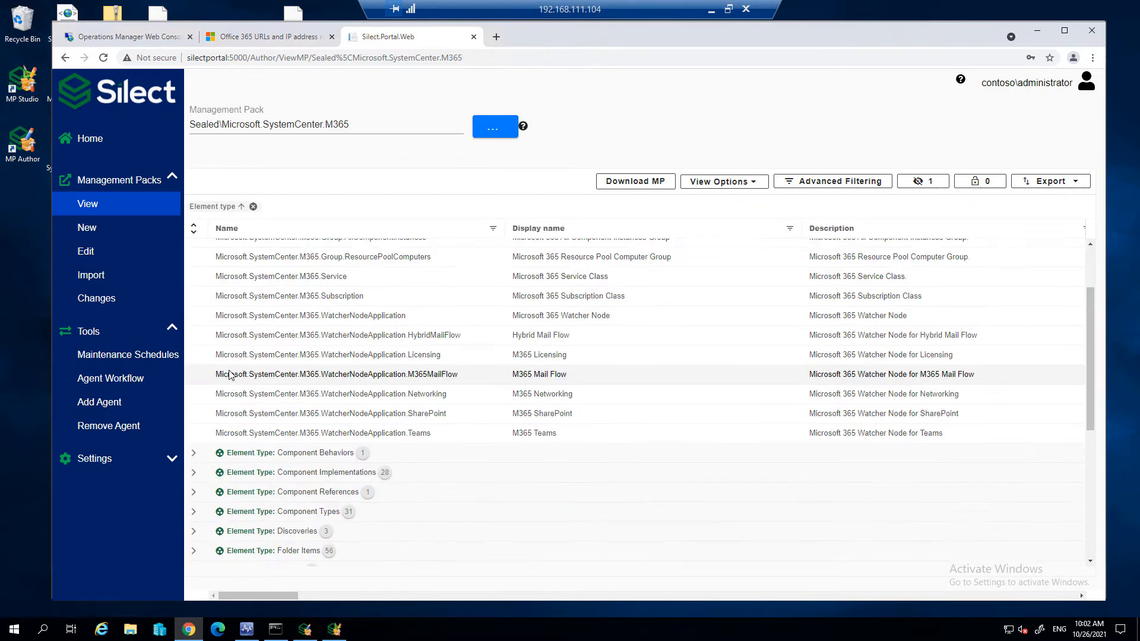
- Expand the Monitors element group of the management pack and review its availability monitors
{"action": "left_click", "coordinate": [194, 510]}
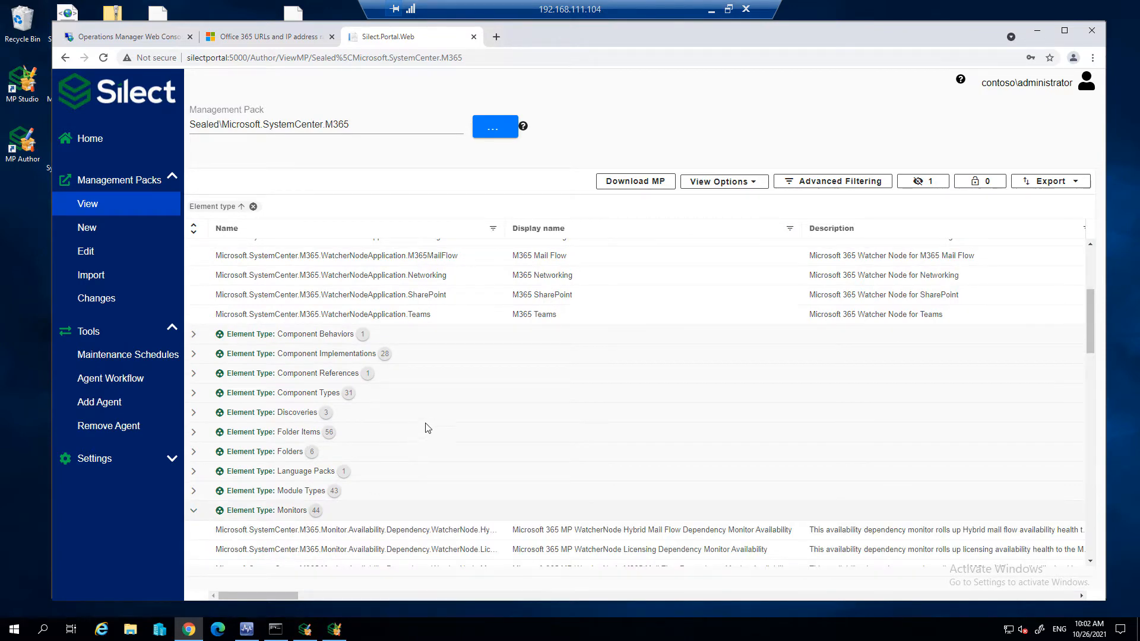
{"action": "scroll", "coordinate": [469, 418], "scroll_direction": "down", "scroll_amount": 2}
{"action": "scroll", "coordinate": [479, 415], "scroll_direction": "down", "scroll_amount": 2}
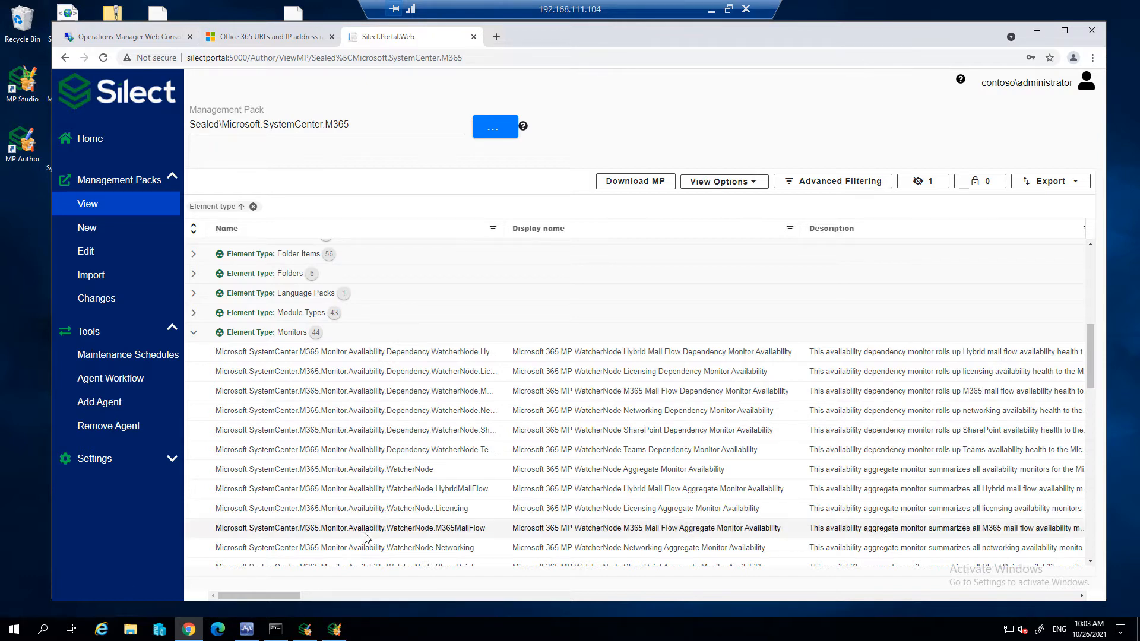
- Switch to MP Studio and open the available actions for version 10.1.1.0 of the Microsoft 365 management pack
{"action": "left_click", "coordinate": [338, 631]}
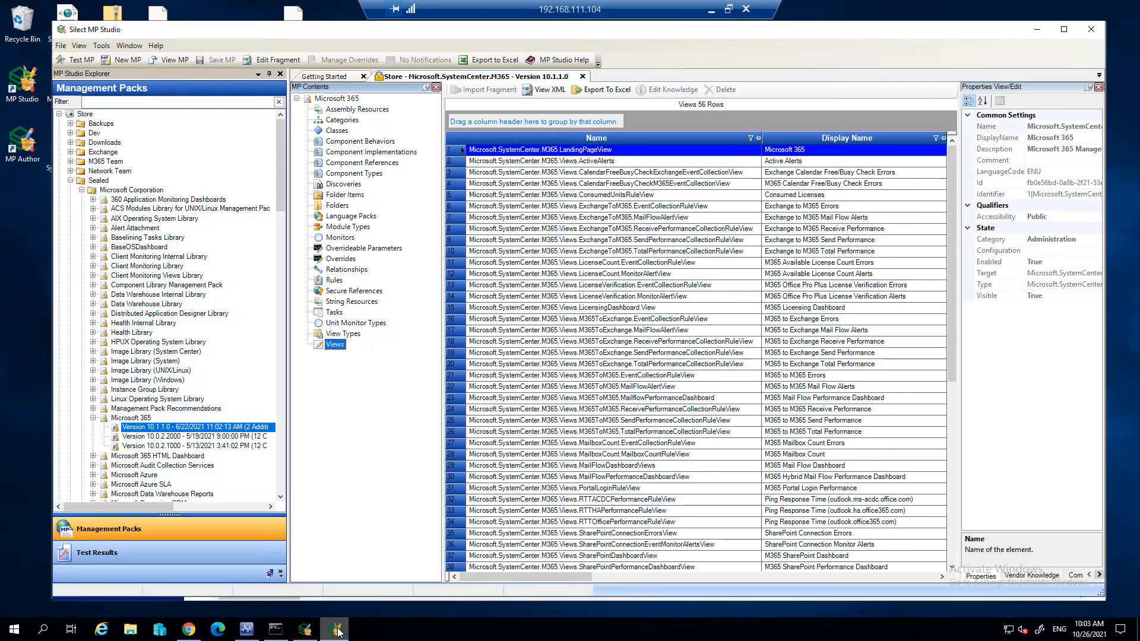
{"action": "right_click", "coordinate": [199, 426]}
{"action": "left_click", "coordinate": [148, 534]}
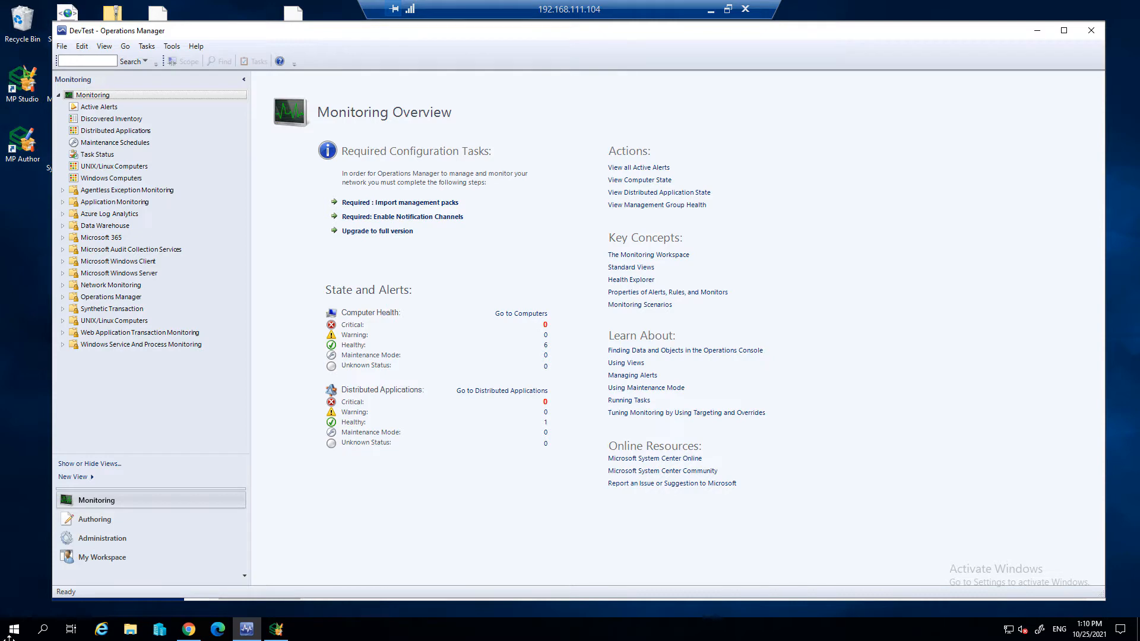
- Switch to the Operations Manager console and open the Microsoft 365 overview in the Administration workspace
{"action": "left_click", "coordinate": [112, 540]}
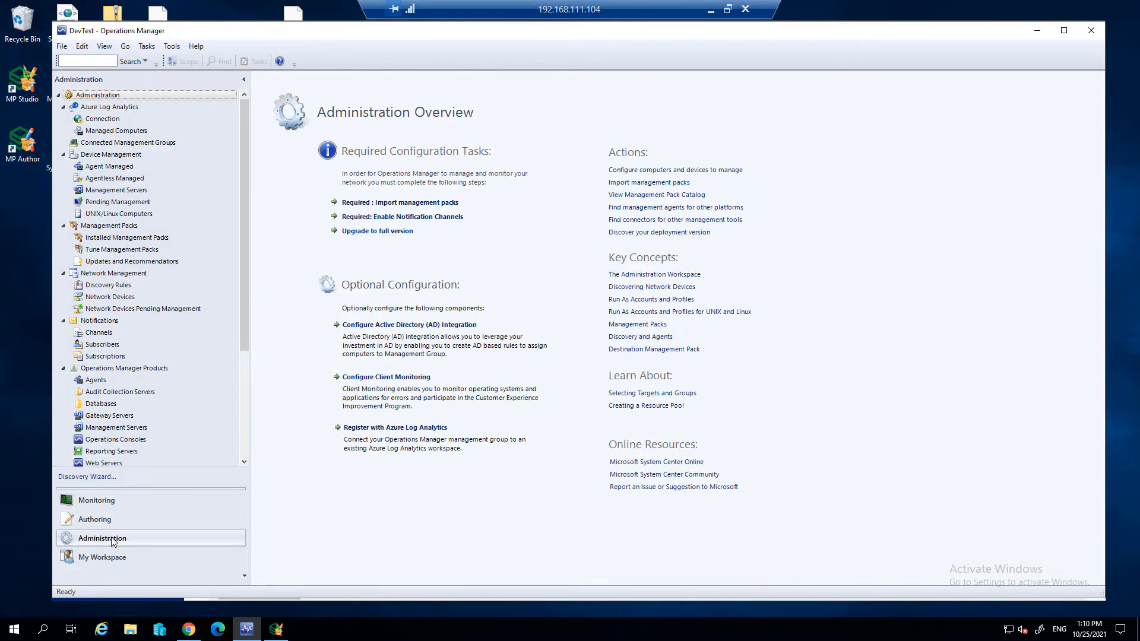
{"action": "scroll", "coordinate": [186, 387], "scroll_direction": "down", "scroll_amount": 4}
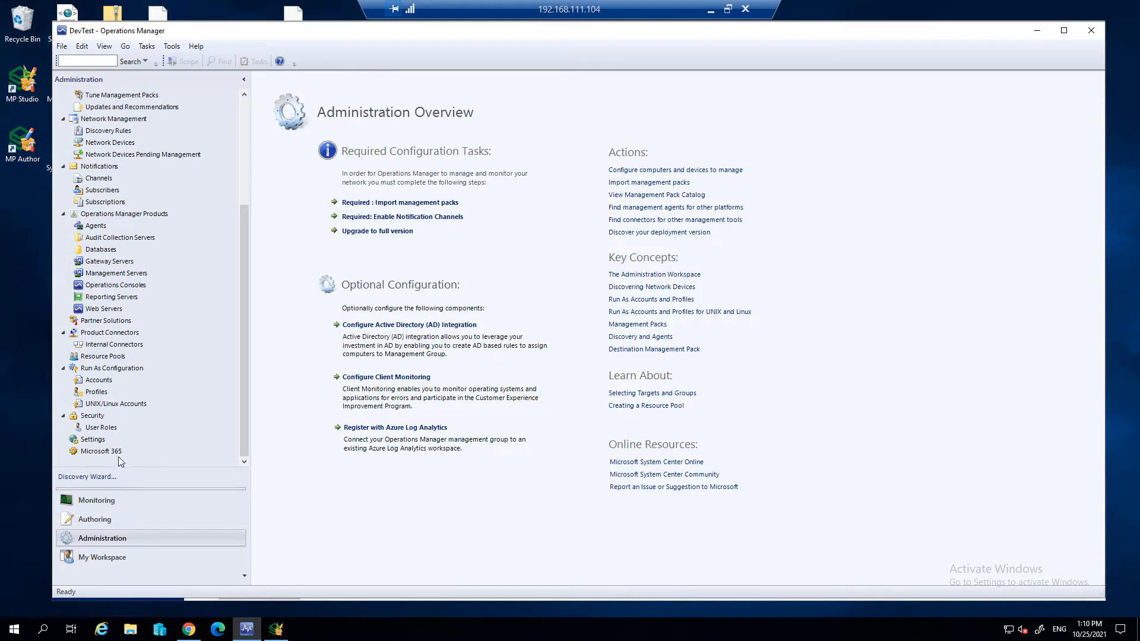
{"action": "left_click", "coordinate": [99, 452]}
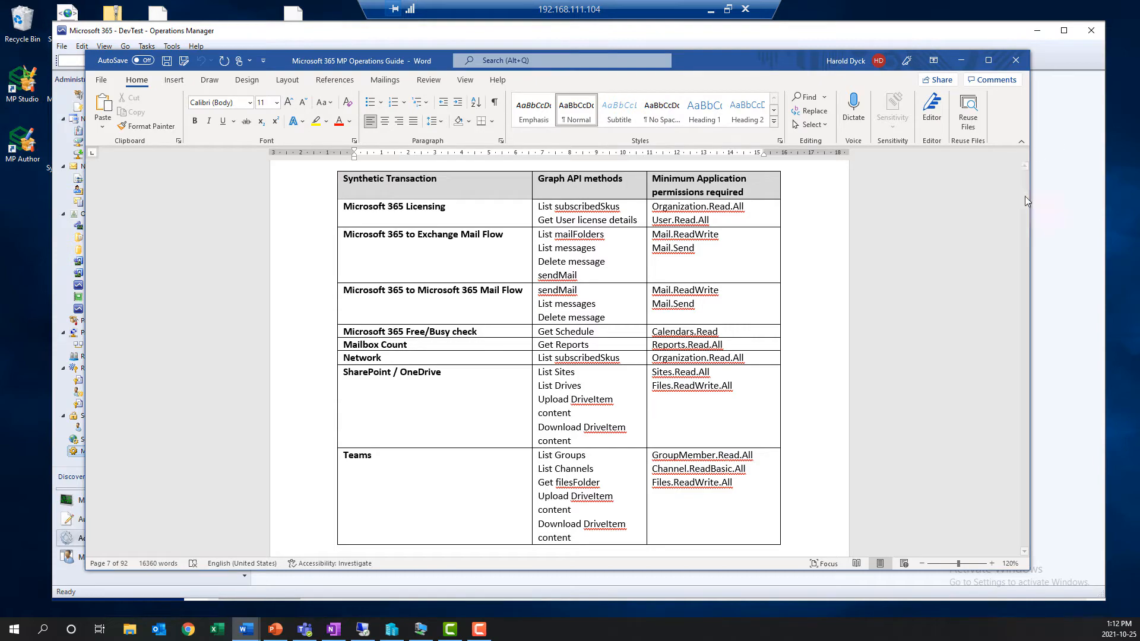
- Review the Required Permissions section and synthetic transaction table in the Word operations guide, highlighting the paragraphs on restricting Exchange and SharePoint permissions
{"action": "left_click_drag", "start_coordinate": [1026, 202], "coordinate": [1026, 200]}
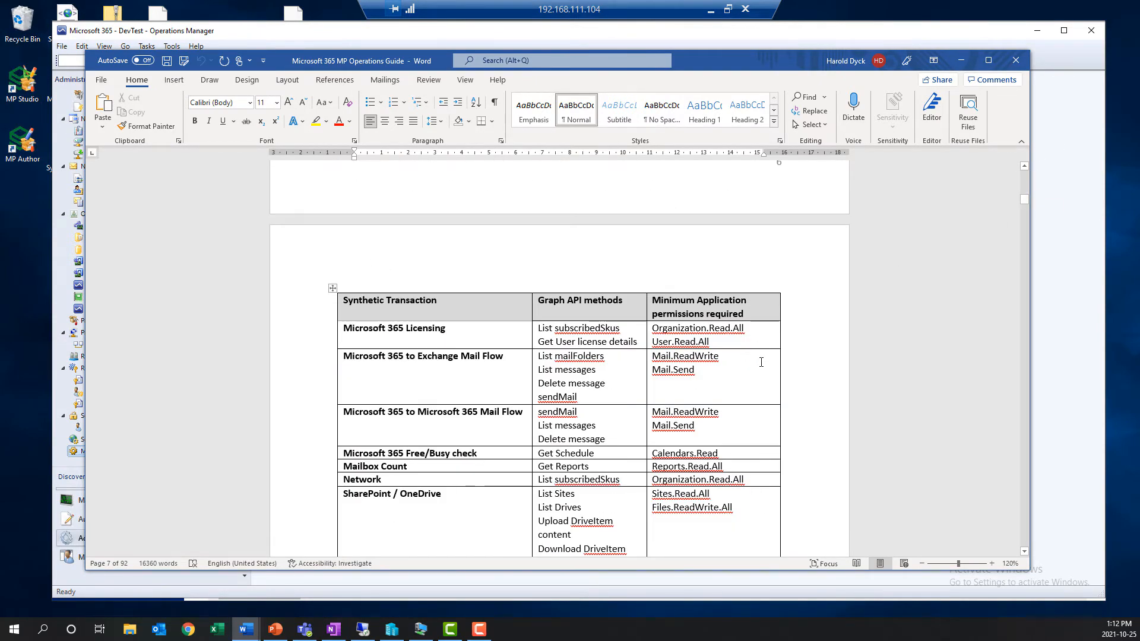
{"action": "scroll", "coordinate": [762, 362], "scroll_direction": "up", "scroll_amount": 3}
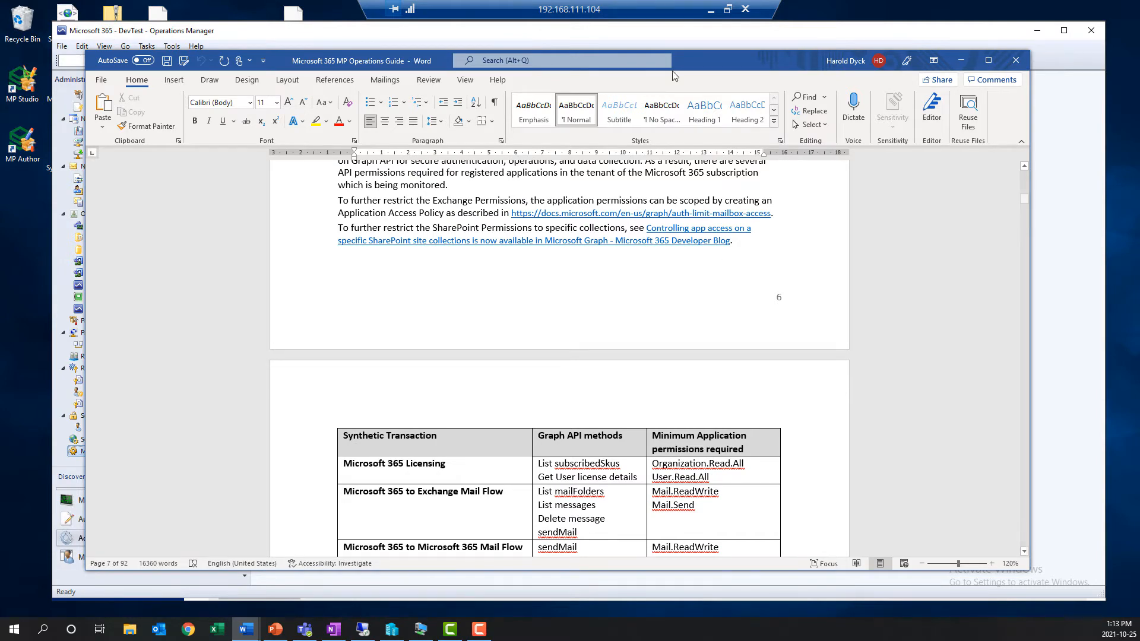
{"action": "scroll", "coordinate": [666, 285], "scroll_direction": "up", "scroll_amount": 3}
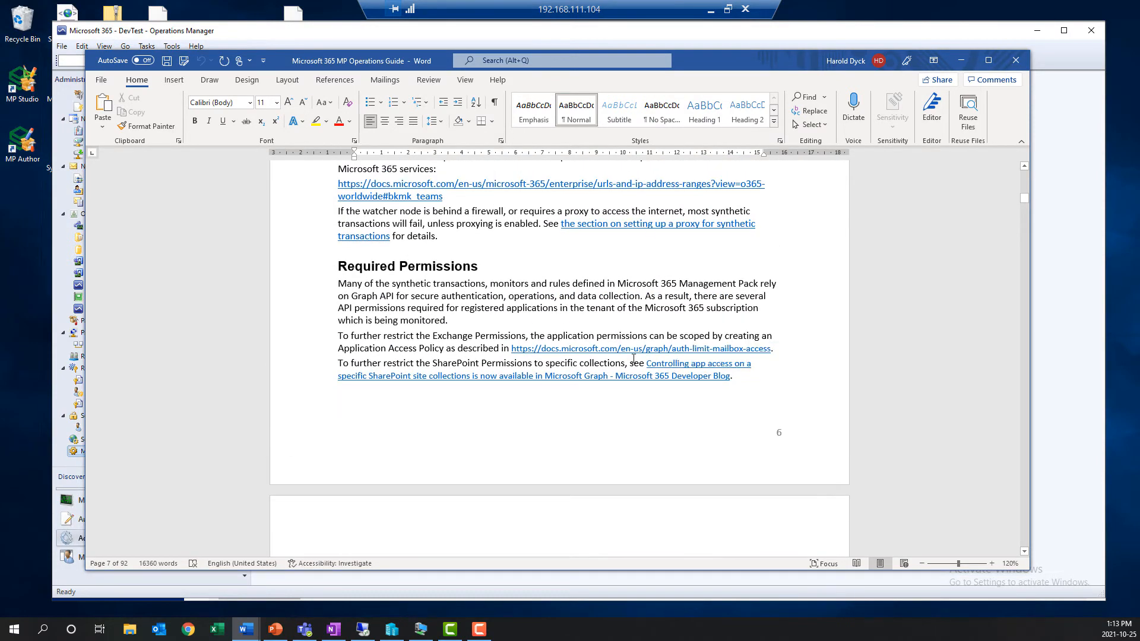
{"action": "left_click_drag", "start_coordinate": [340, 336], "coordinate": [730, 377]}
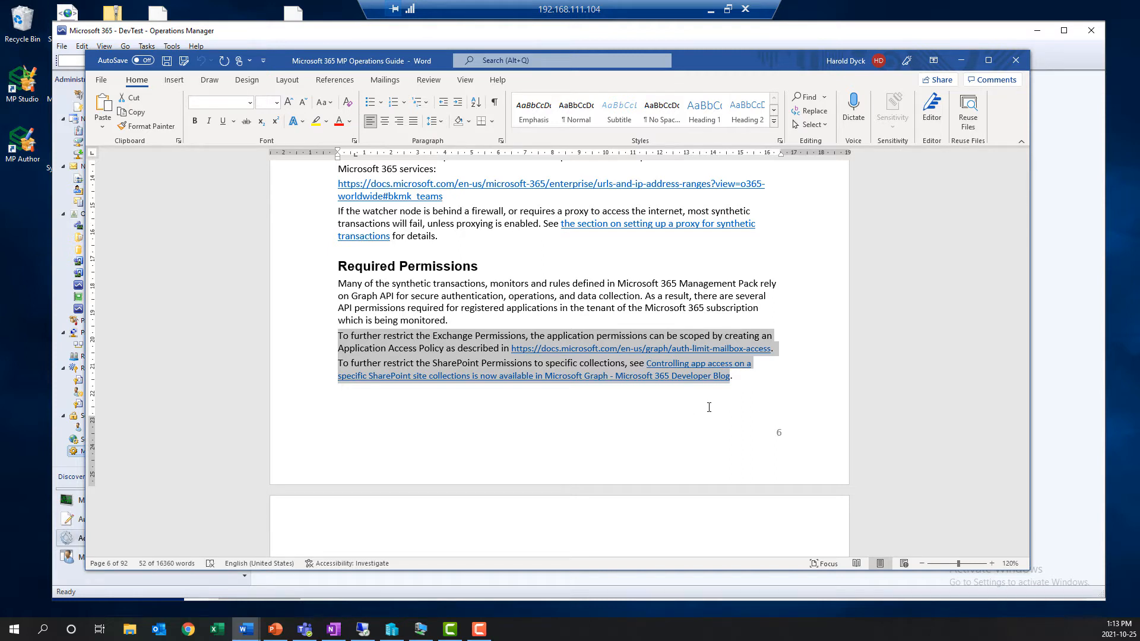
{"action": "scroll", "coordinate": [713, 413], "scroll_direction": "down", "scroll_amount": 2}
{"action": "scroll", "coordinate": [712, 412], "scroll_direction": "down", "scroll_amount": 8}
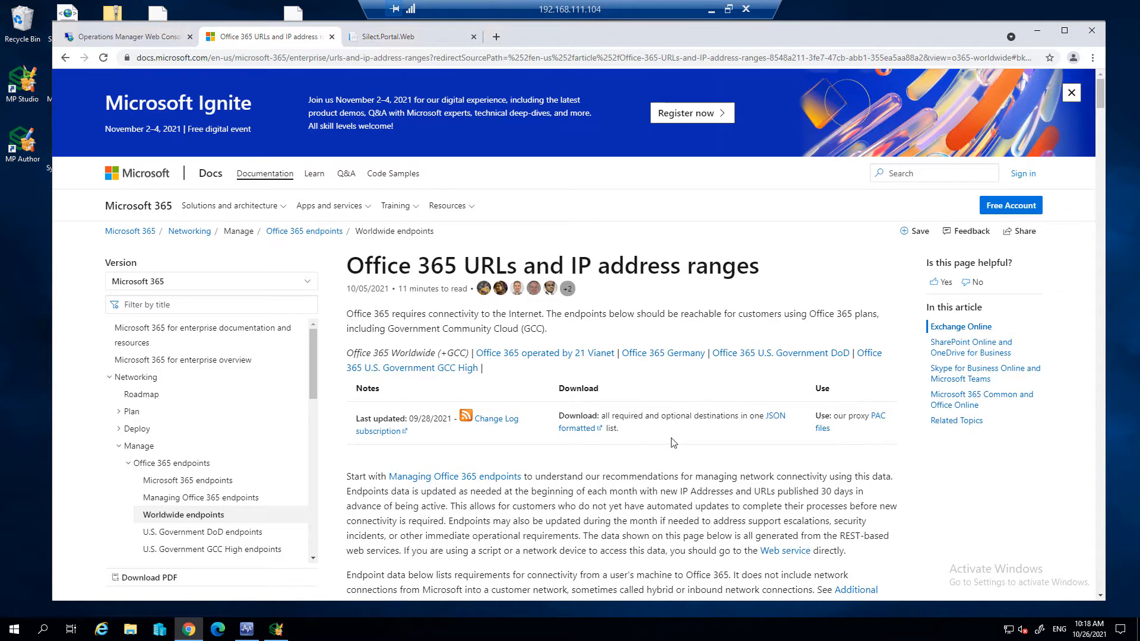
- Switch to Chrome and examine the Exchange Online addresses and ports on the Office 365 URLs and IP address ranges page
{"action": "scroll", "coordinate": [675, 442], "scroll_direction": "down", "scroll_amount": 8}
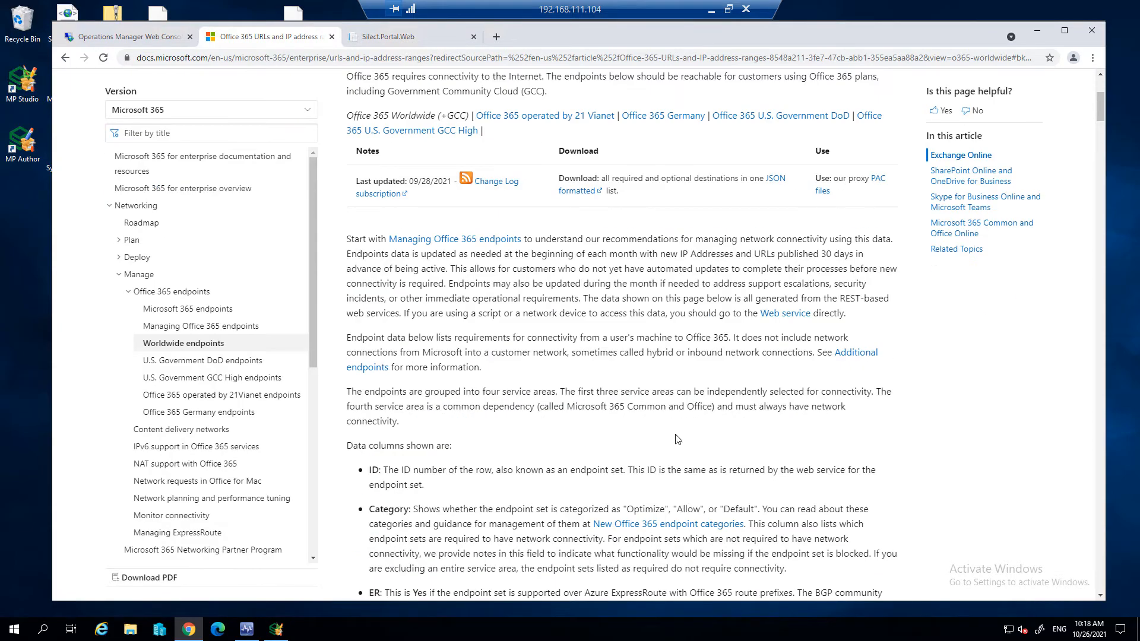
{"action": "scroll", "coordinate": [671, 420], "scroll_direction": "down", "scroll_amount": 5}
{"action": "scroll", "coordinate": [653, 383], "scroll_direction": "down", "scroll_amount": 2}
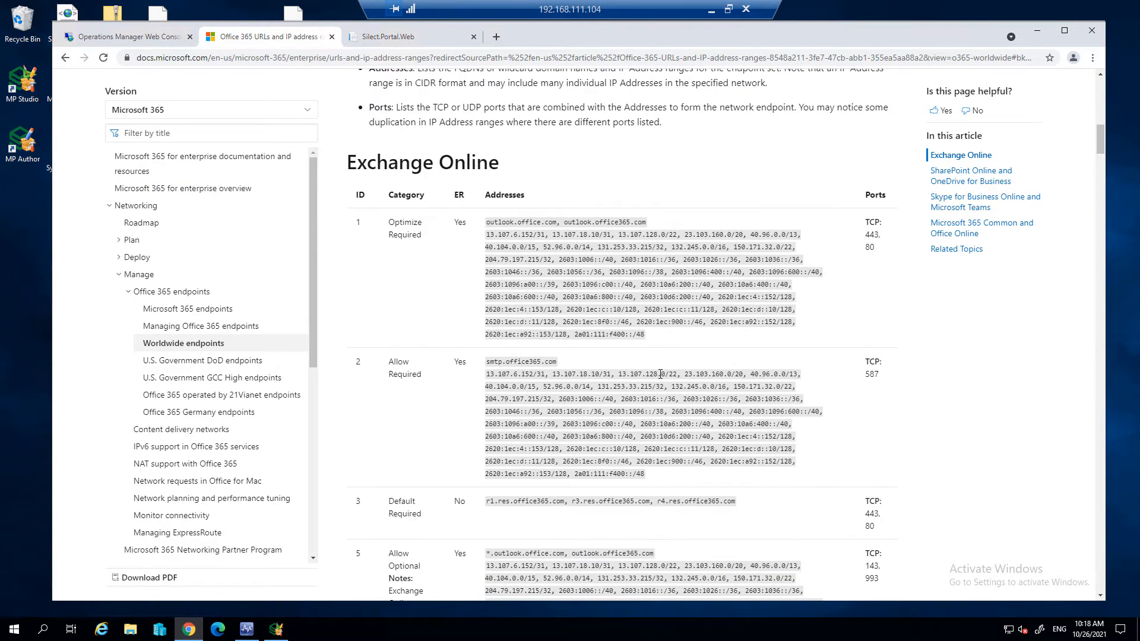
{"action": "scroll", "coordinate": [669, 371], "scroll_direction": "down", "scroll_amount": 4}
{"action": "scroll", "coordinate": [666, 373], "scroll_direction": "down", "scroll_amount": 3}
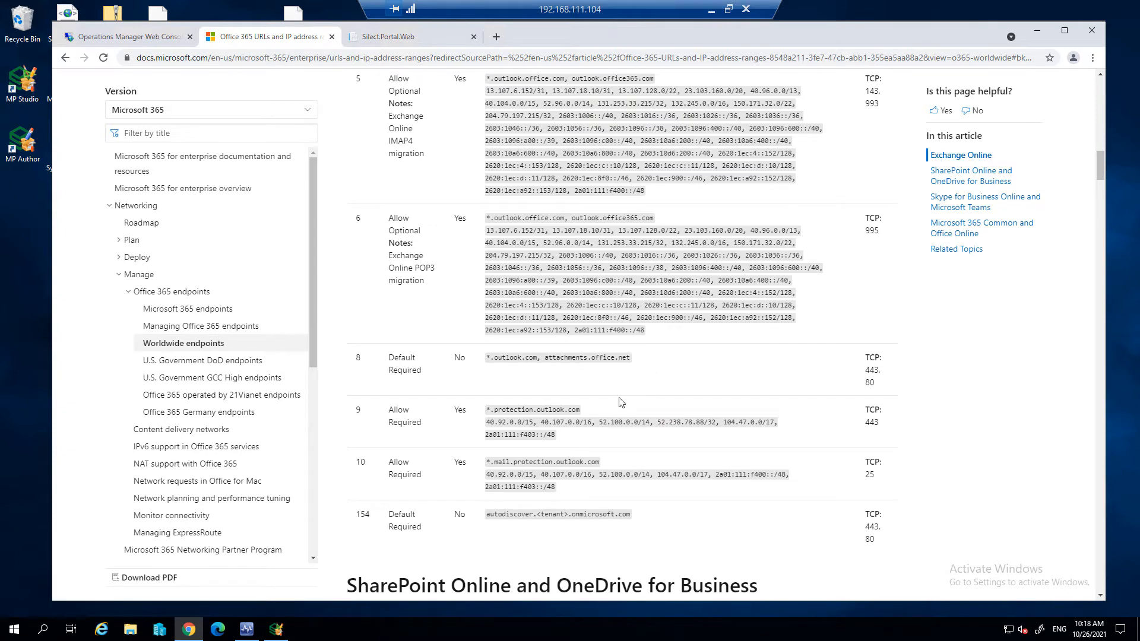
{"action": "scroll", "coordinate": [595, 412], "scroll_direction": "down", "scroll_amount": 6}
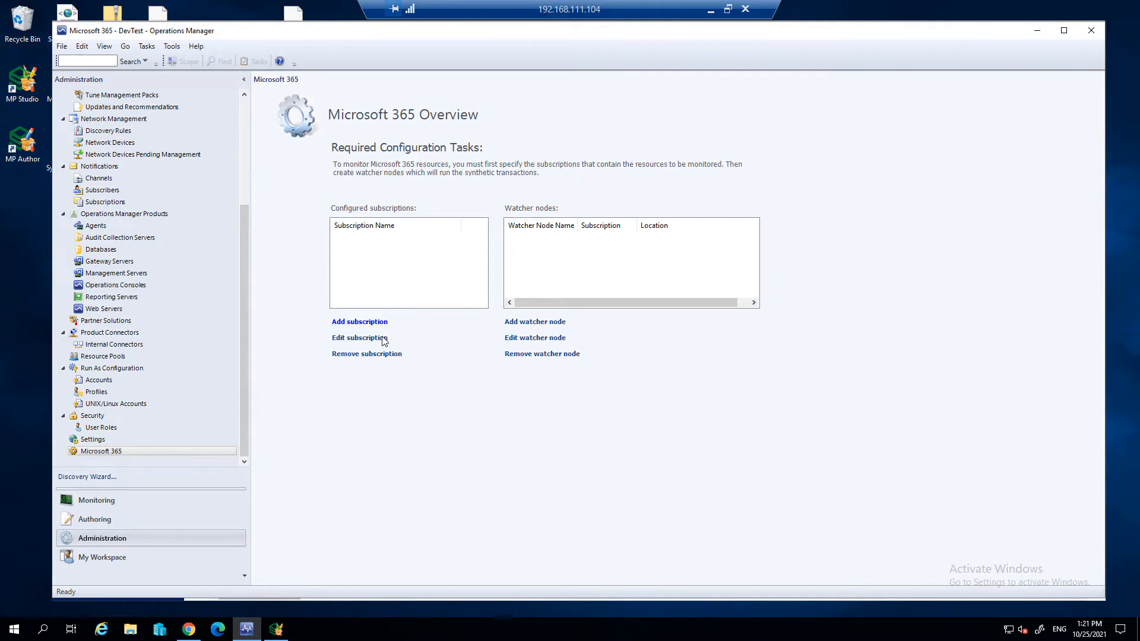
- Start adding a Microsoft 365 subscription in the Operations Manager console and name it Contoso
{"action": "left_click", "coordinate": [366, 322]}
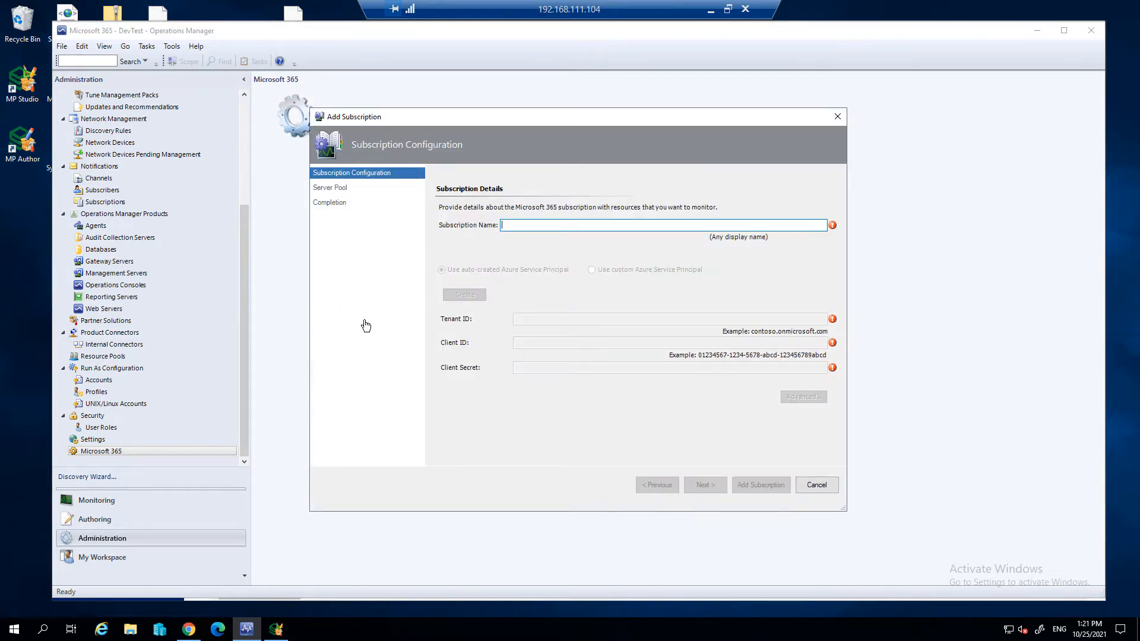
{"action": "type", "text": "Contoso"}
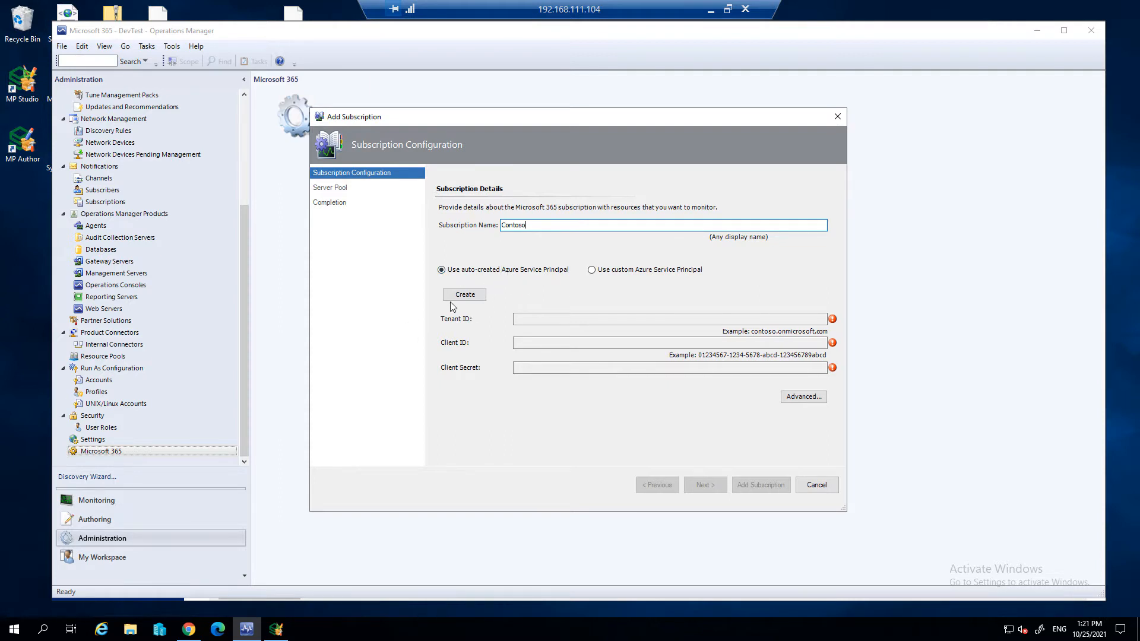
- Try to auto-create the Azure Service Principal, signing in to Microsoft Azure with the account e-mail and password
{"action": "left_click", "coordinate": [467, 296]}
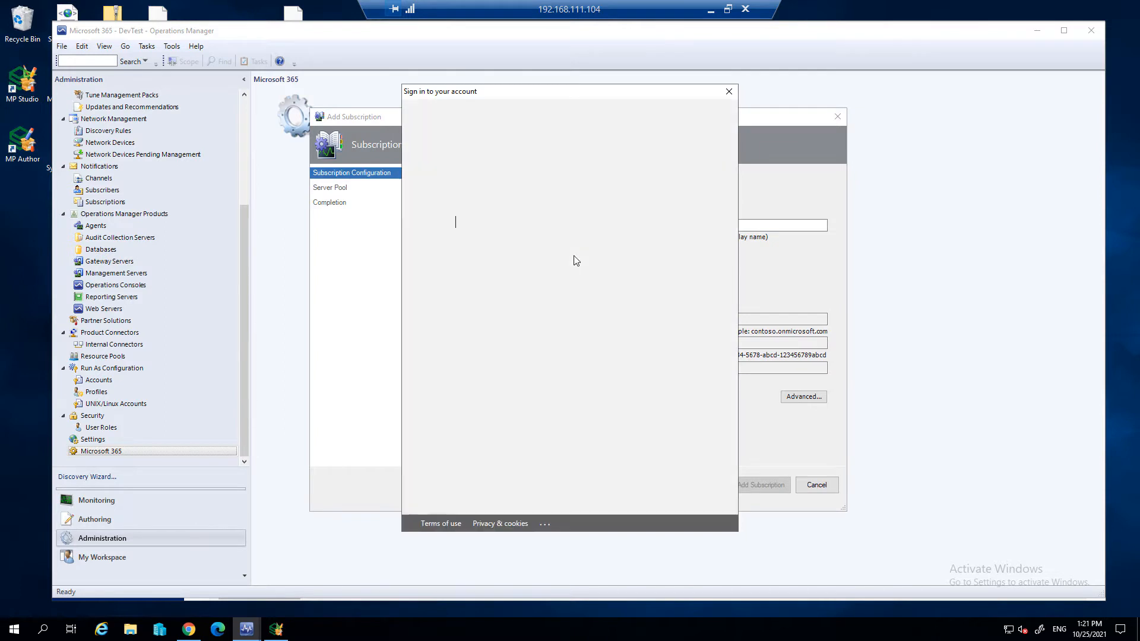
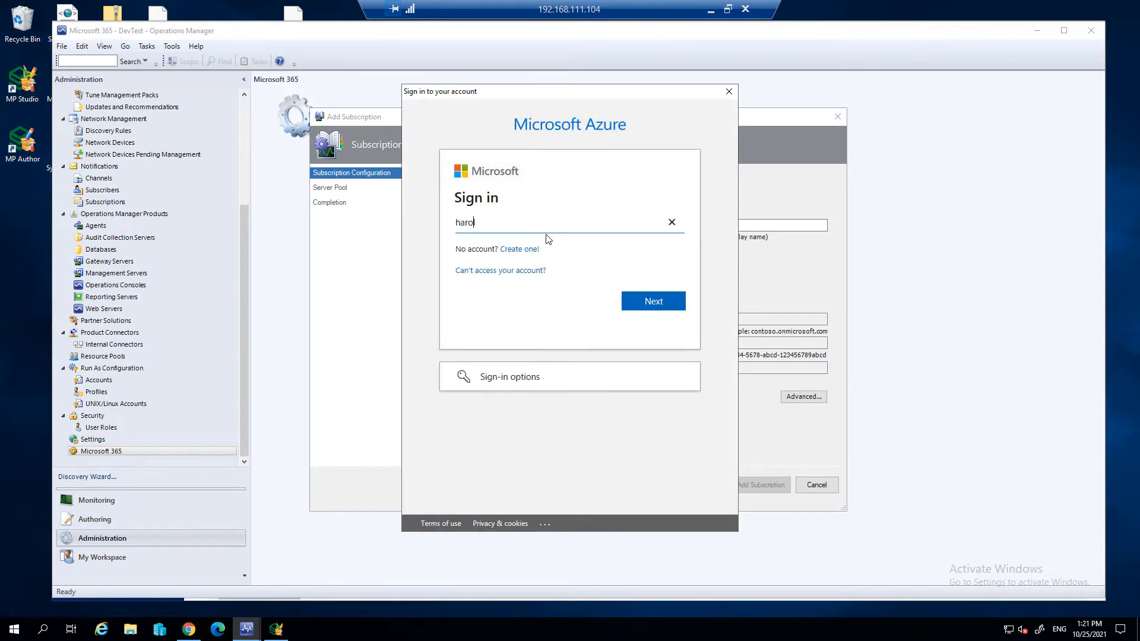
{"action": "left_click", "coordinate": [658, 301]}
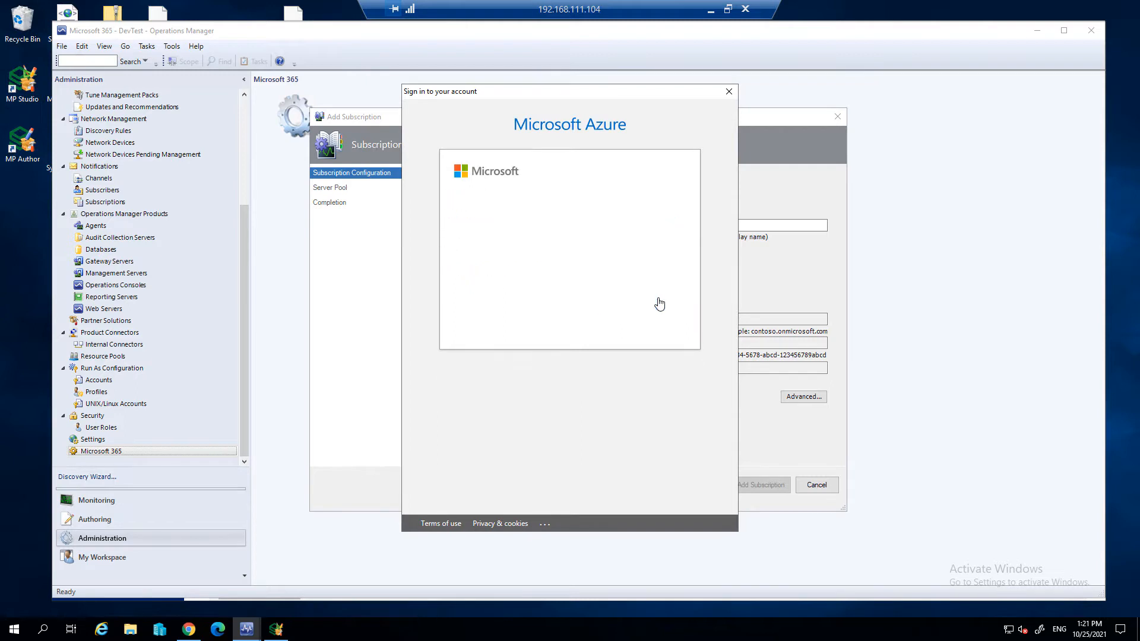
{"action": "left_click", "coordinate": [541, 243]}
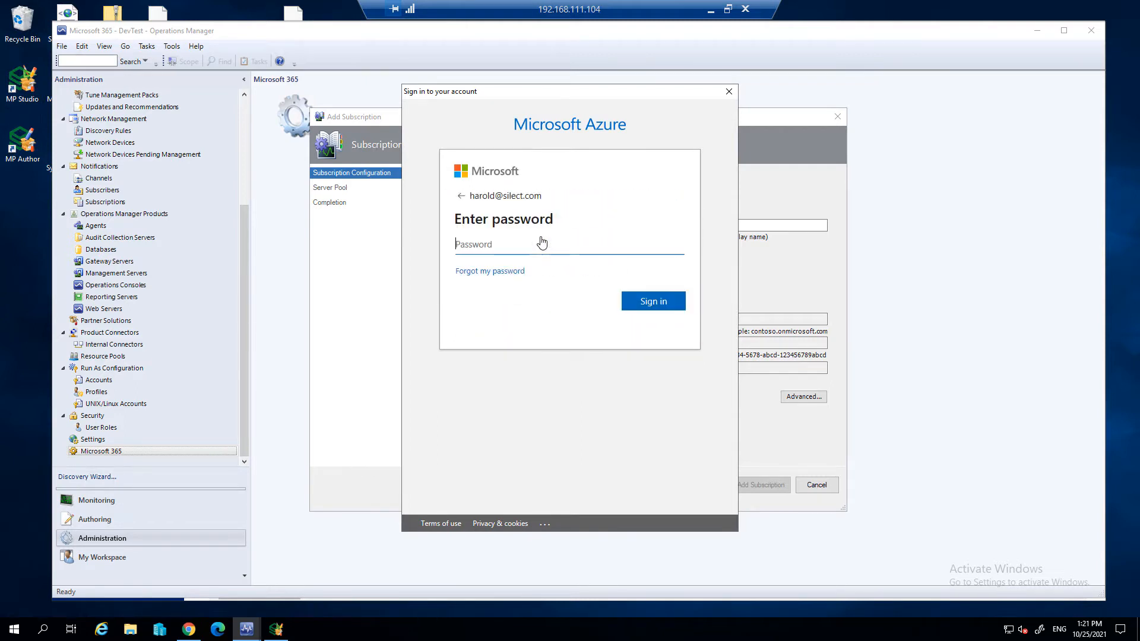
{"action": "type", "text": "********"}
{"action": "left_click", "coordinate": [674, 302]}
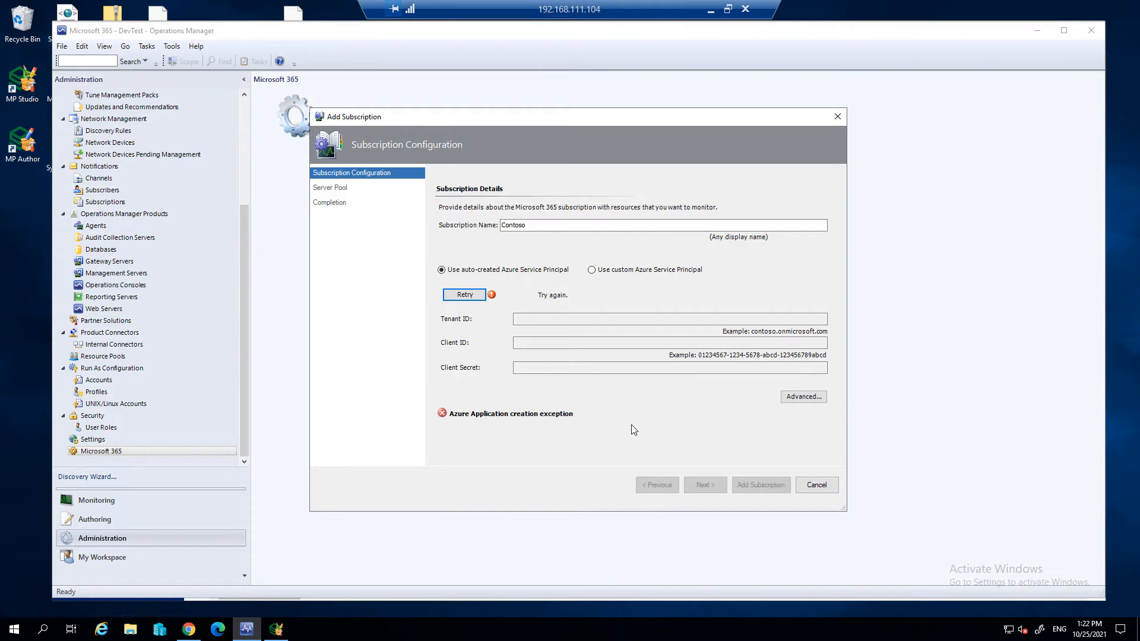
- Add the Contoso subscription using a custom Azure Service Principal and the AD Assignment Resource Pool, and finish the wizard
{"action": "left_click", "coordinate": [622, 269]}
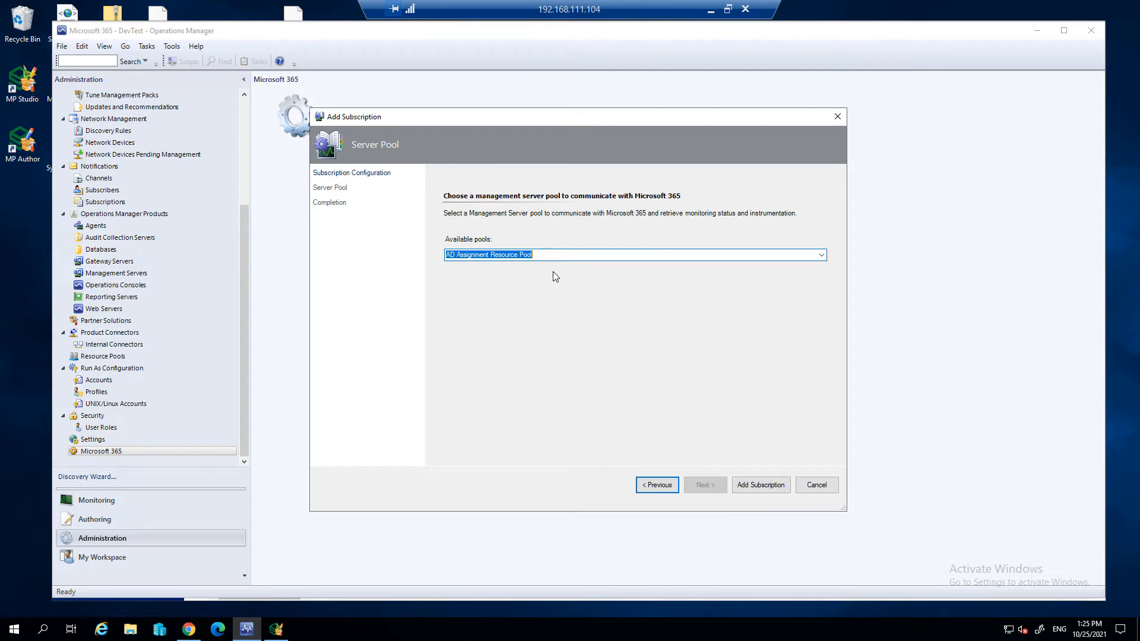
{"action": "left_click", "coordinate": [758, 489]}
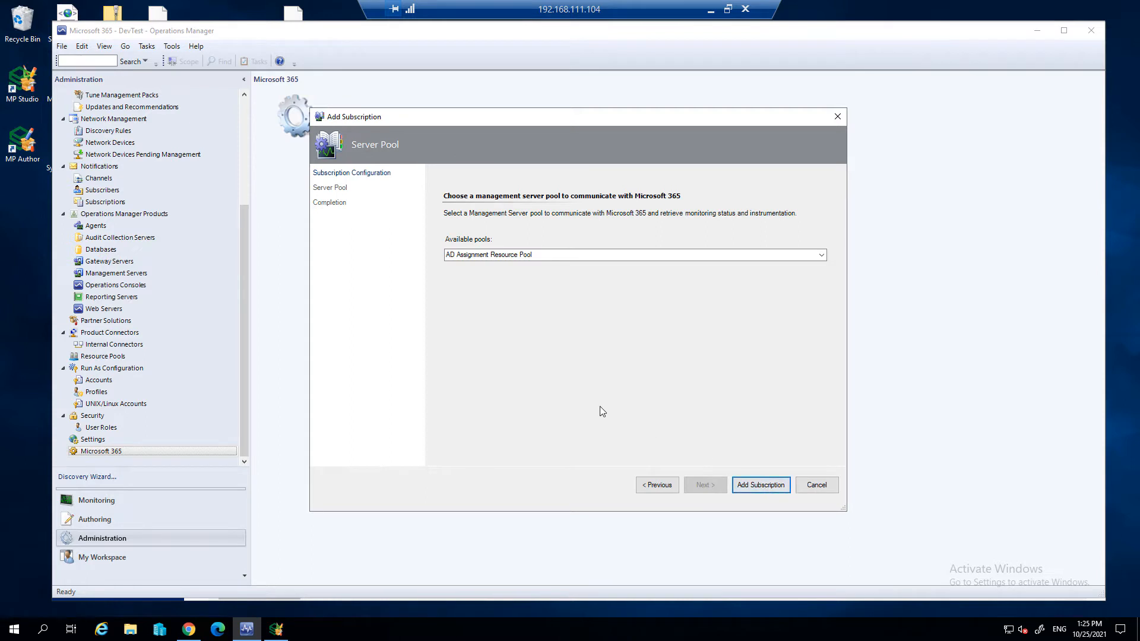
{"action": "left_click", "coordinate": [751, 486]}
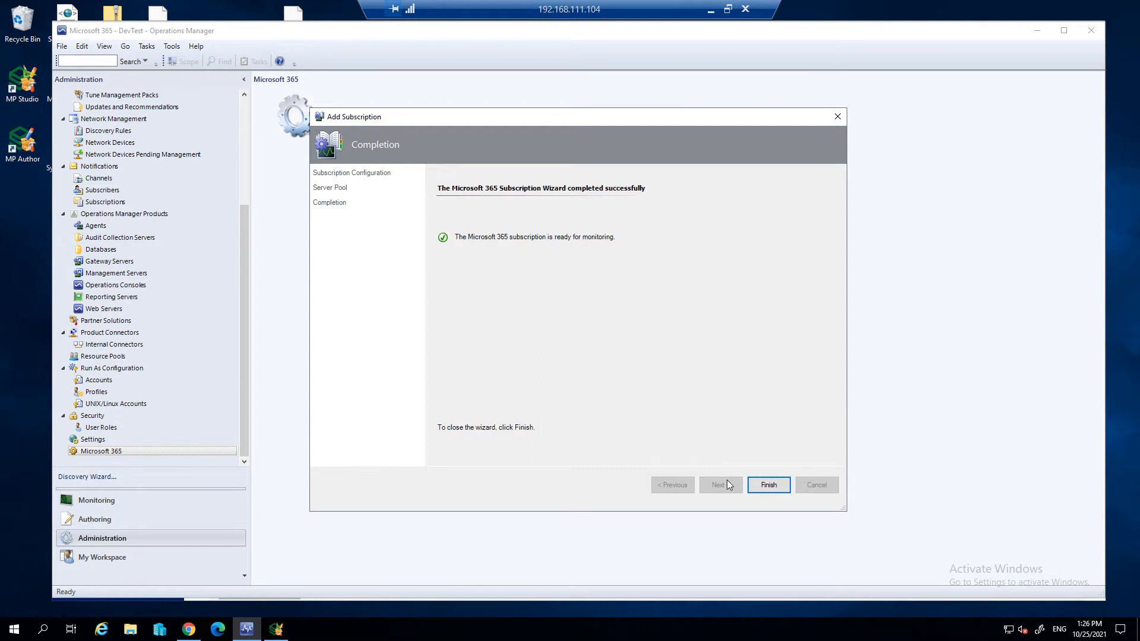
{"action": "left_click", "coordinate": [769, 485]}
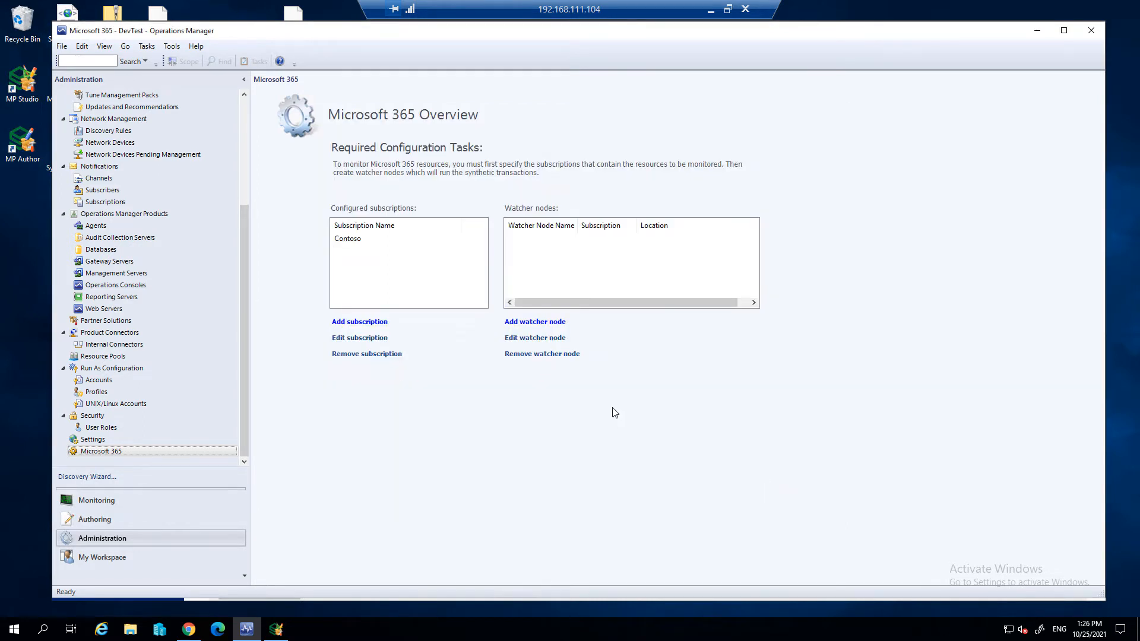
- Start adding a watcher node on the WatcherNode.Contoso.com agent and assign it the Contoso subscription
{"action": "left_click", "coordinate": [543, 325]}
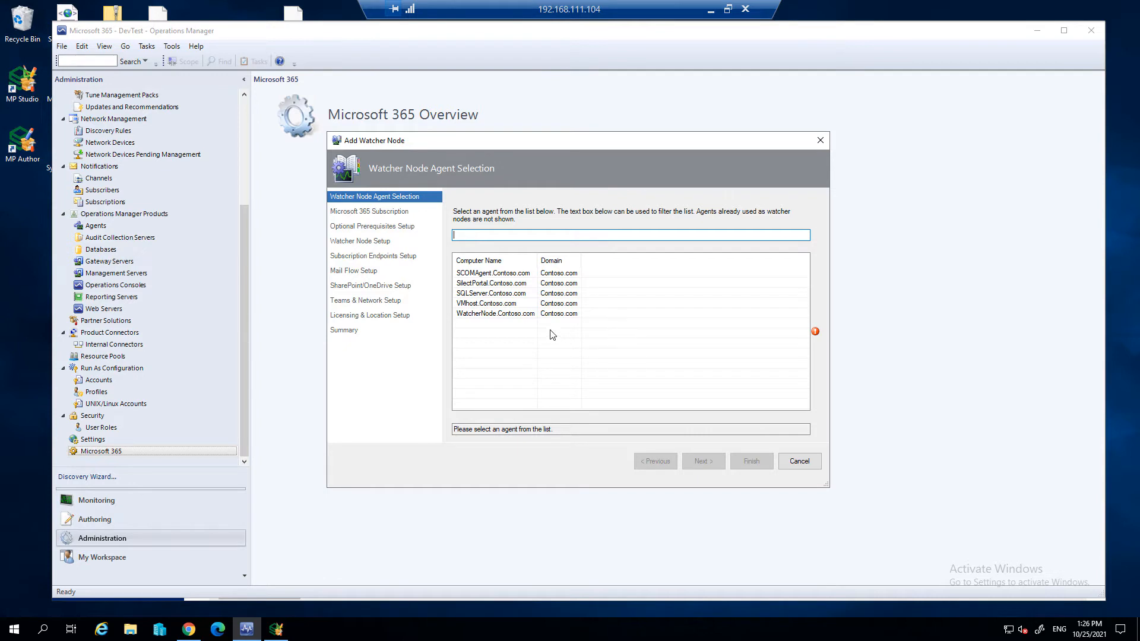
{"action": "left_click", "coordinate": [534, 314]}
{"action": "left_click", "coordinate": [703, 464]}
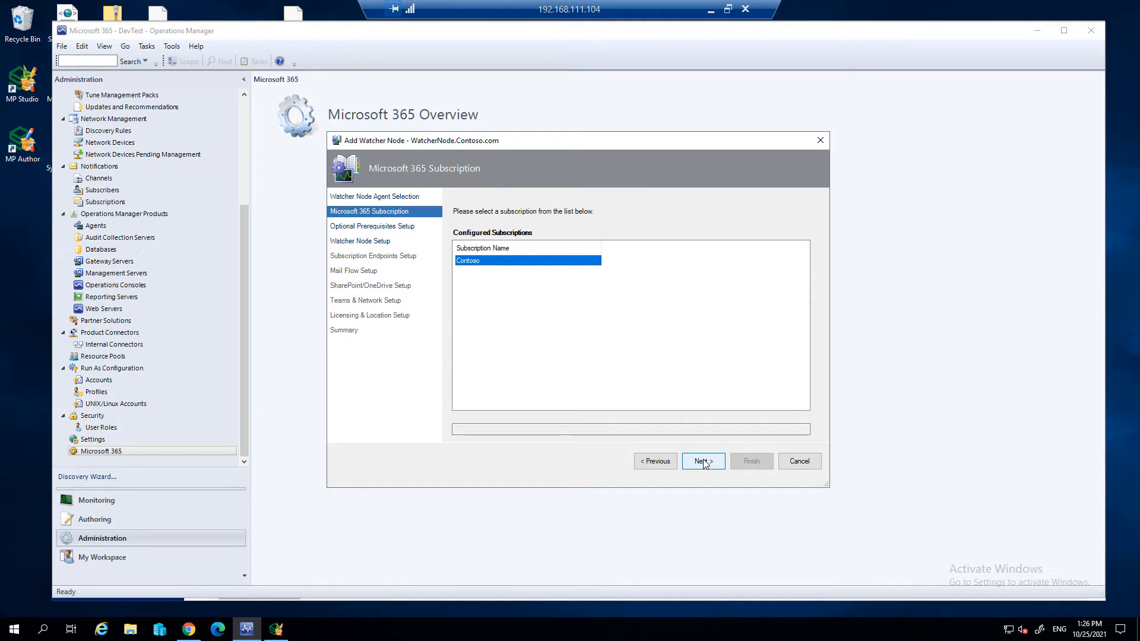
{"action": "left_click", "coordinate": [704, 463]}
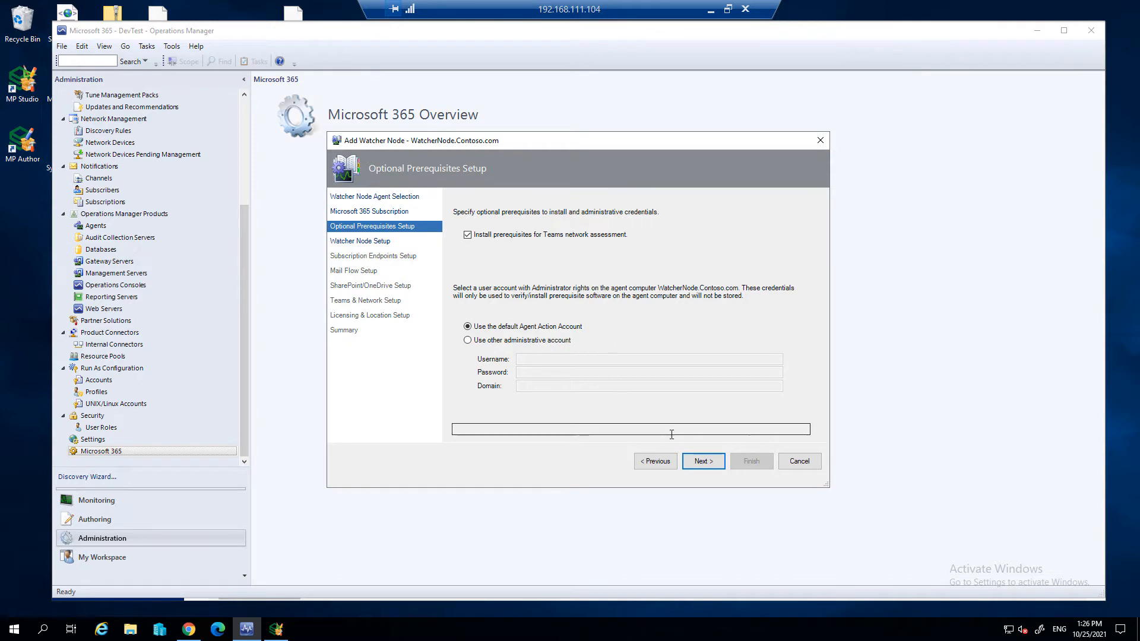
- Verify the watcher node's prerequisites, including Teams network assessment, with the default Agent Action Account, and test the connection to the subscription endpoints
{"action": "left_click", "coordinate": [704, 460]}
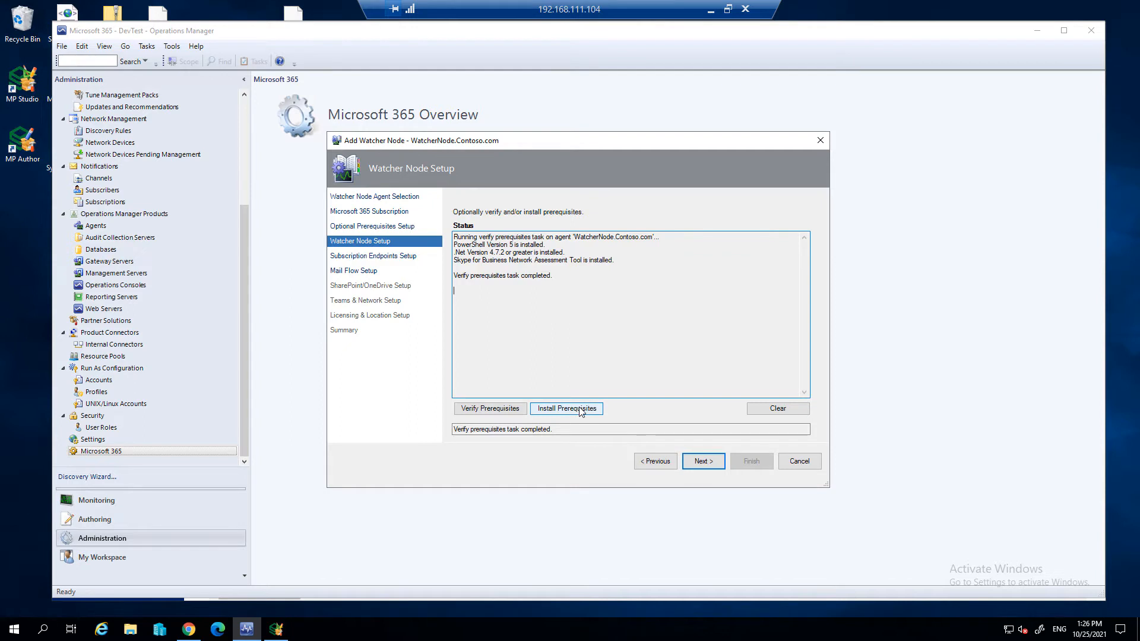
{"action": "left_click", "coordinate": [702, 463]}
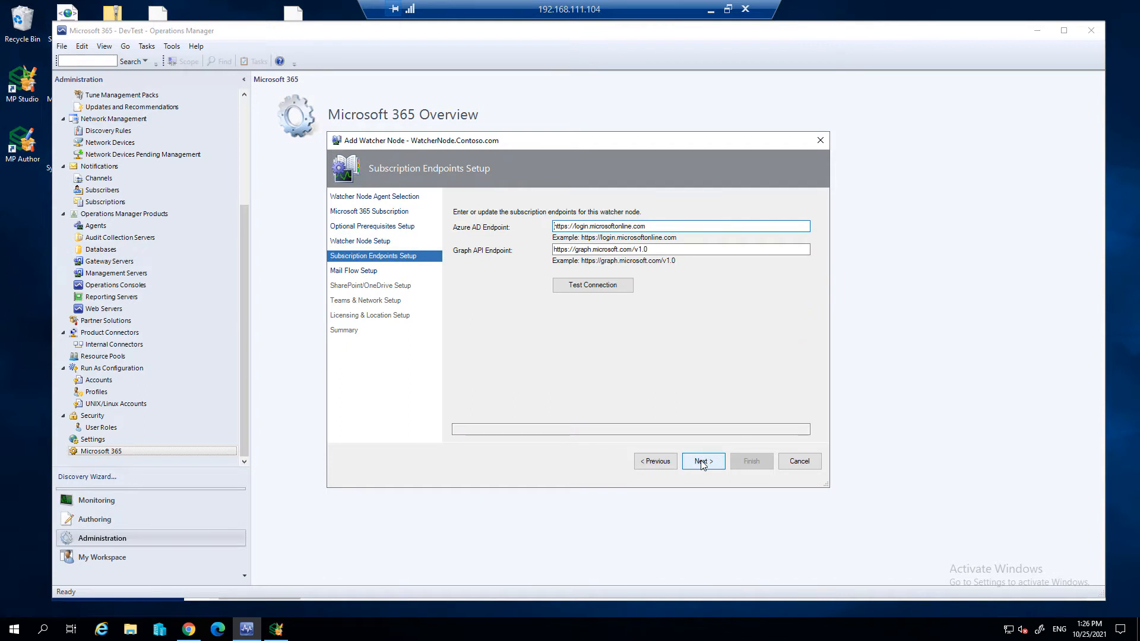
{"action": "left_click", "coordinate": [701, 466]}
{"action": "left_click", "coordinate": [595, 288]}
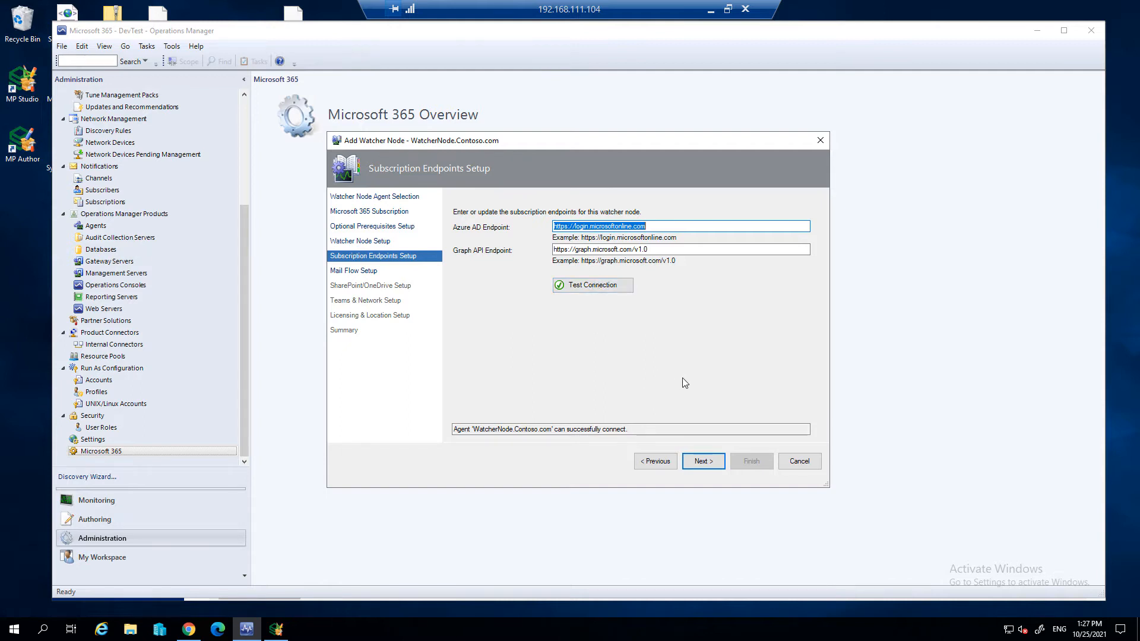
- Proceed to the mail flow setup and fill in the M365 sender and receiver e-mail addresses
{"action": "left_click", "coordinate": [705, 462]}
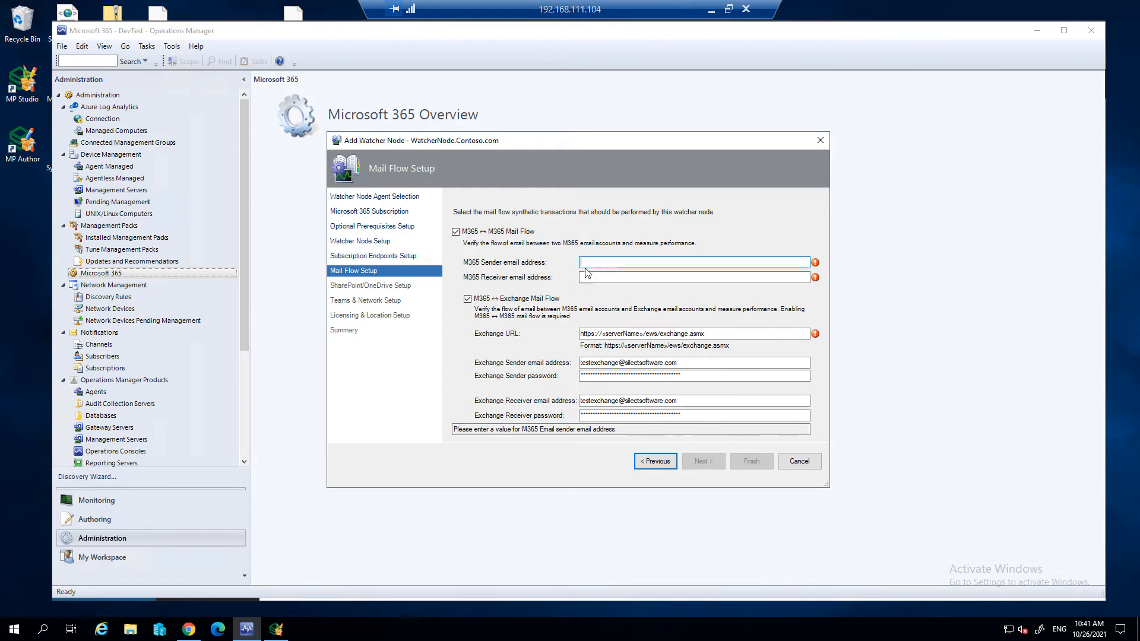
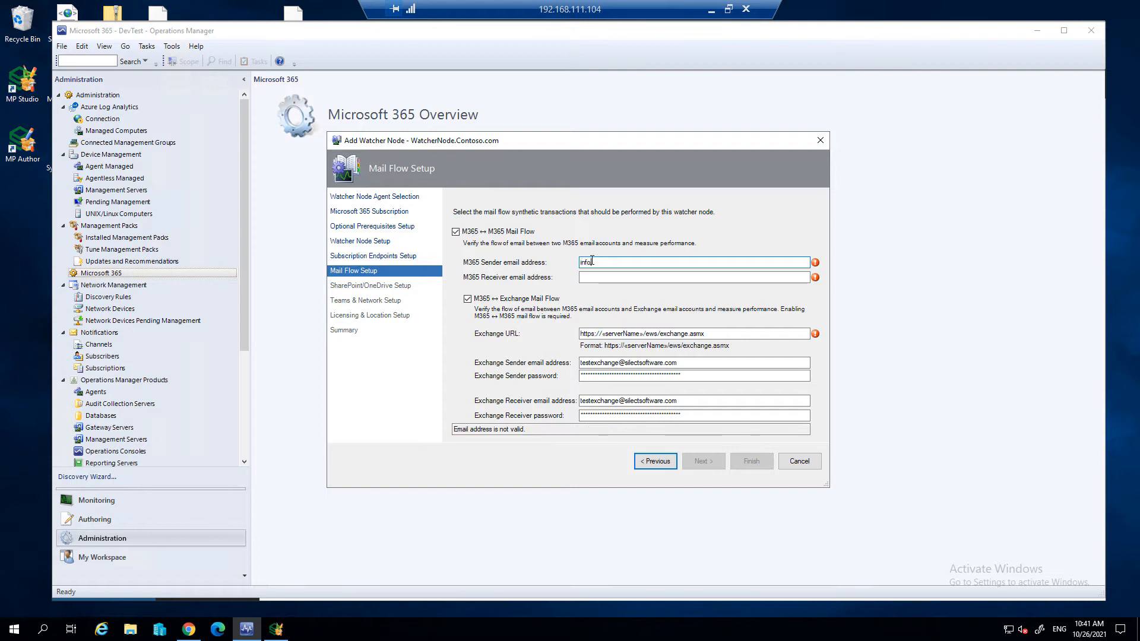
{"action": "key", "text": "Tab"}
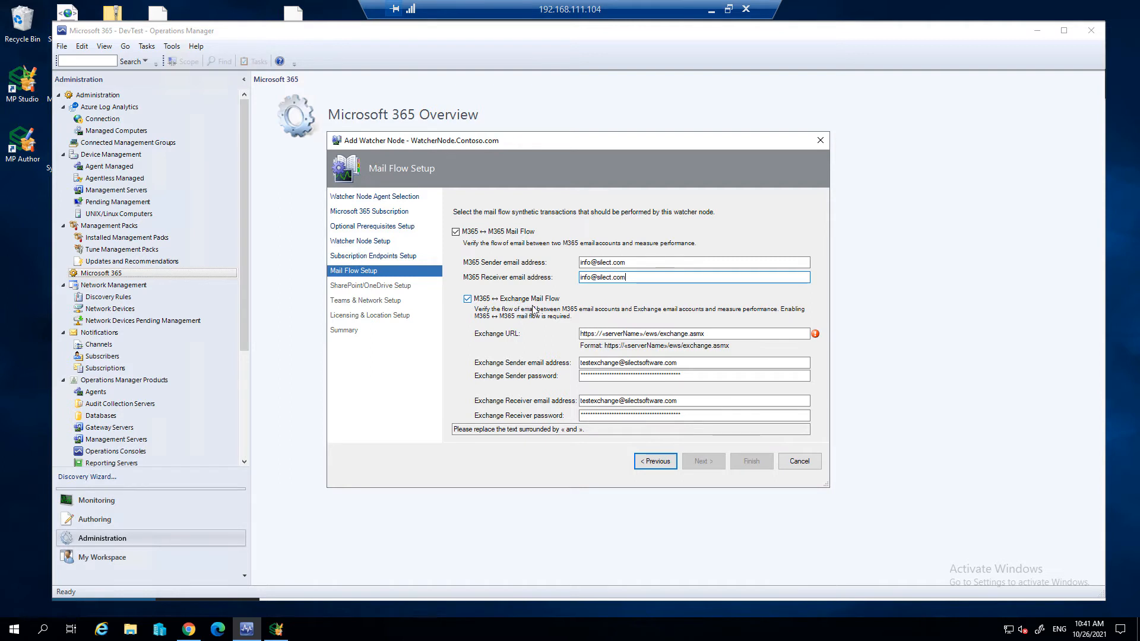
{"action": "left_click", "coordinate": [613, 335]}
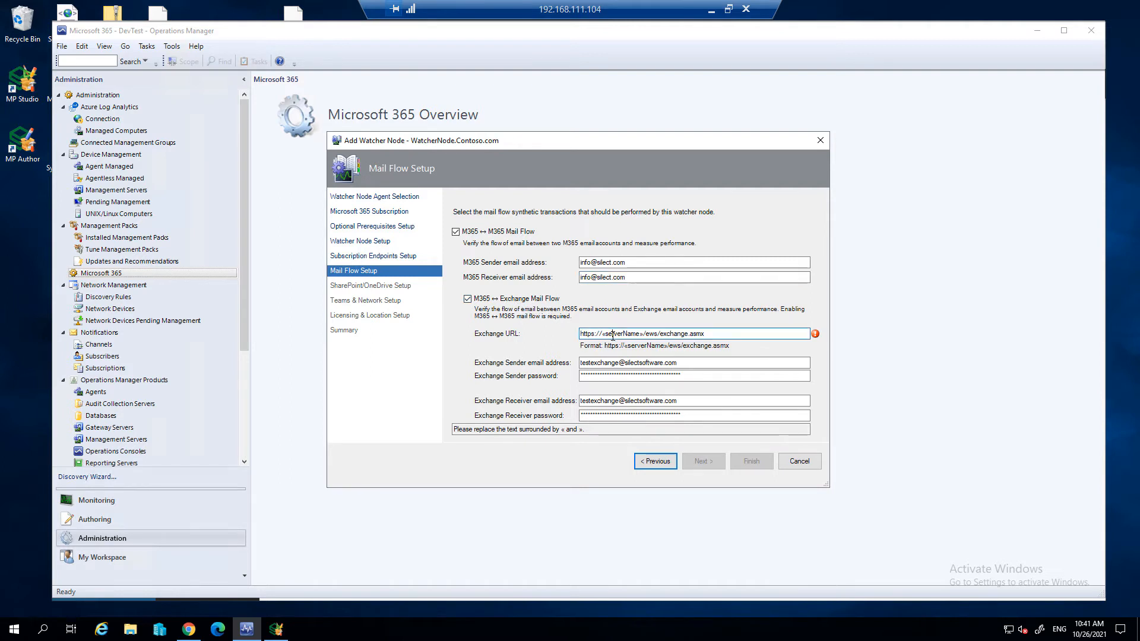
{"action": "double_click", "coordinate": [619, 333]}
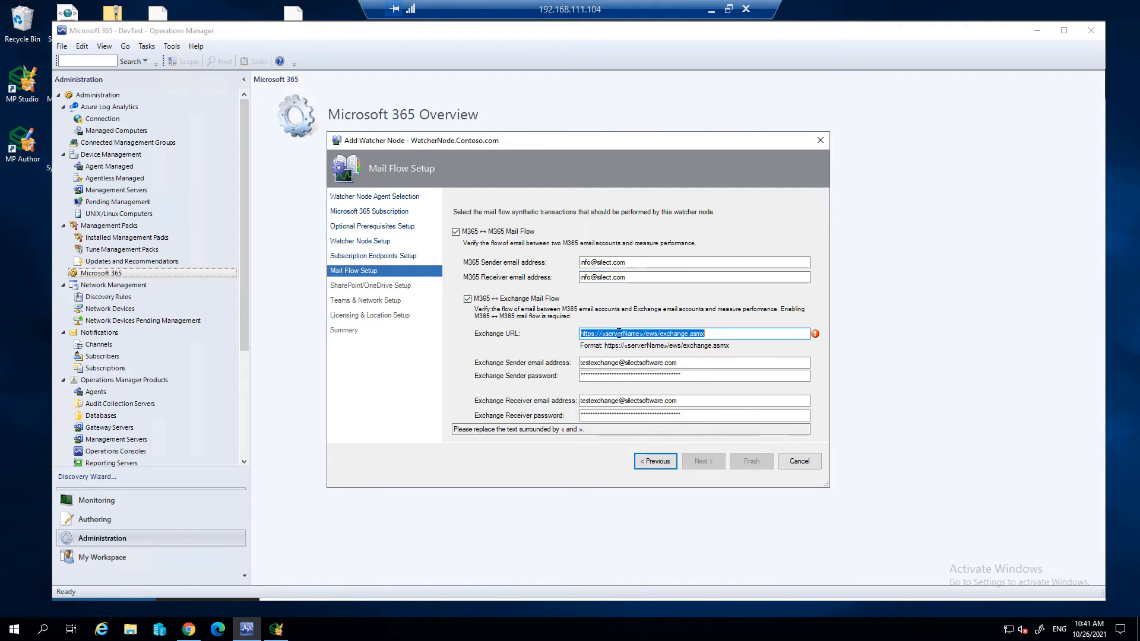
{"action": "left_click", "coordinate": [619, 333]}
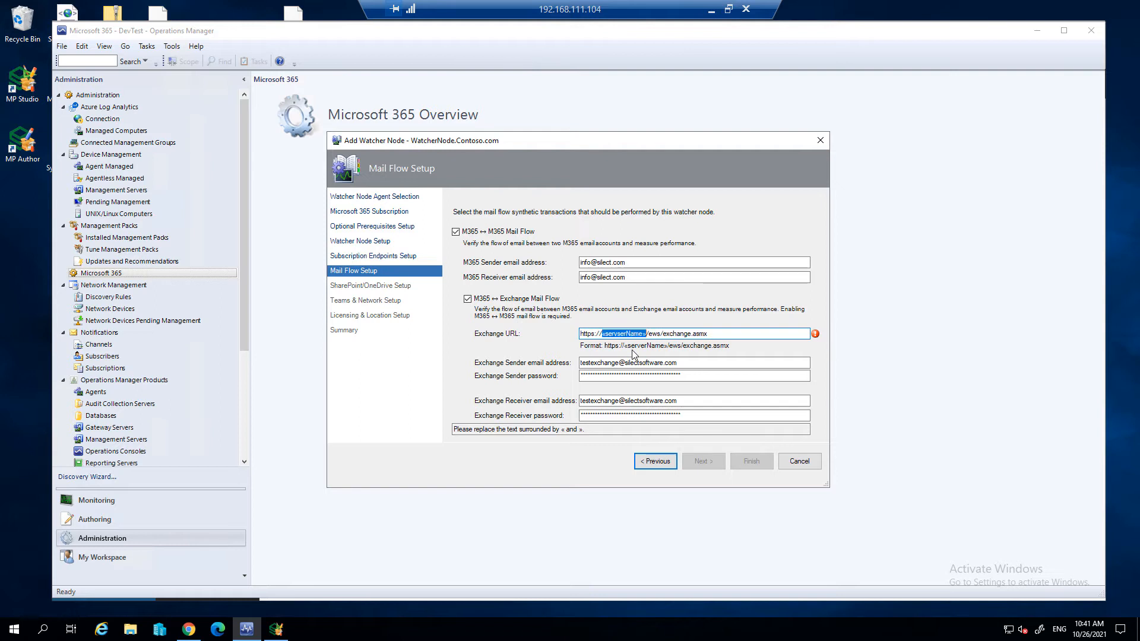
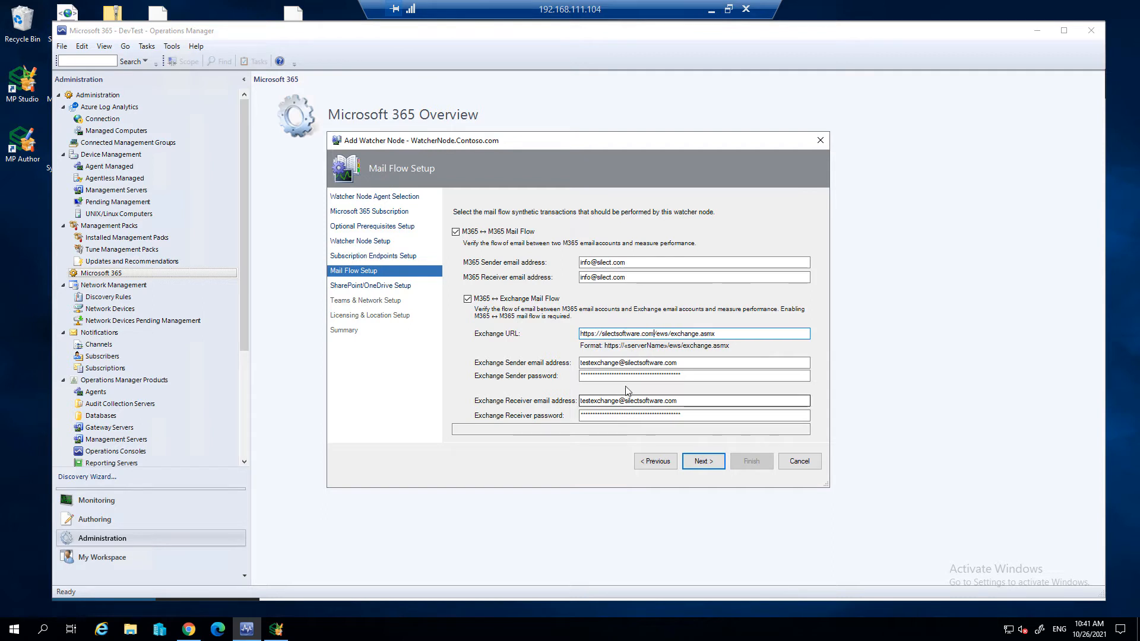
{"action": "left_click", "coordinate": [698, 462]}
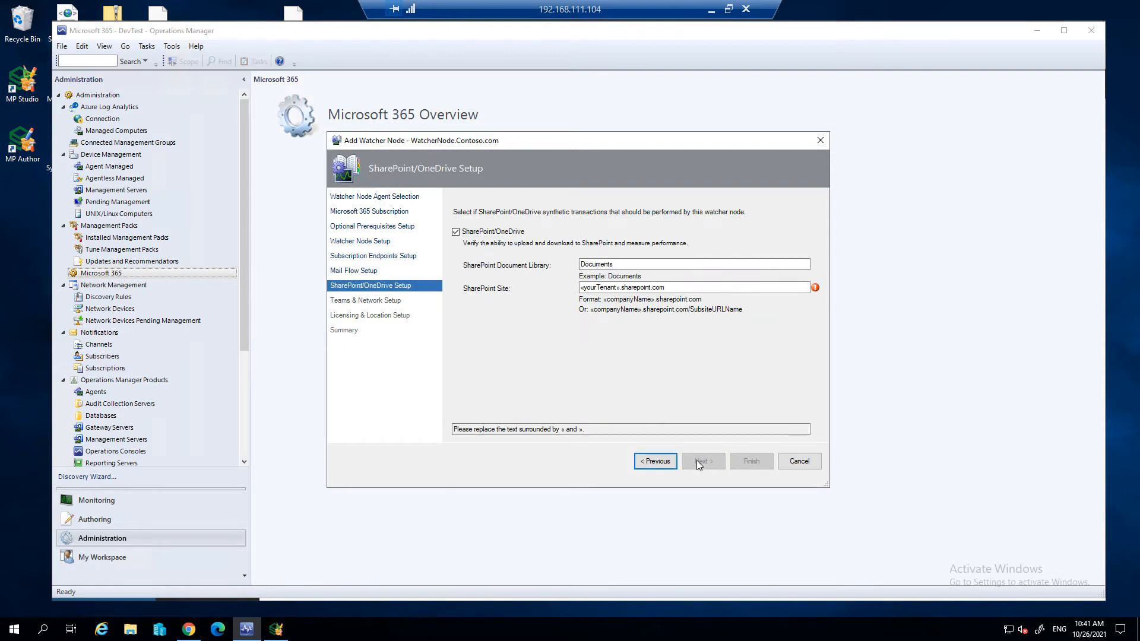
- Set the SharePoint site to silectsoftware.sharepoint.com, keep the Documents library, and continue to the Teams and network setup
{"action": "left_click", "coordinate": [627, 267]}
{"action": "double_click", "coordinate": [606, 287]}
{"action": "type", "text": "silectso"}
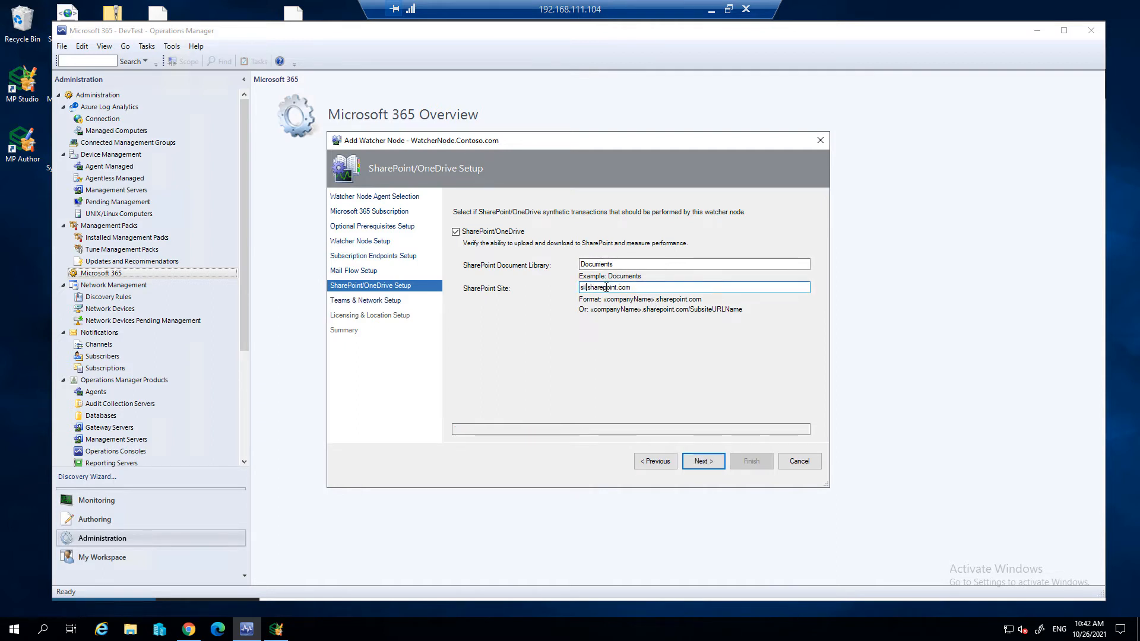
{"action": "type", "text": "ftware"}
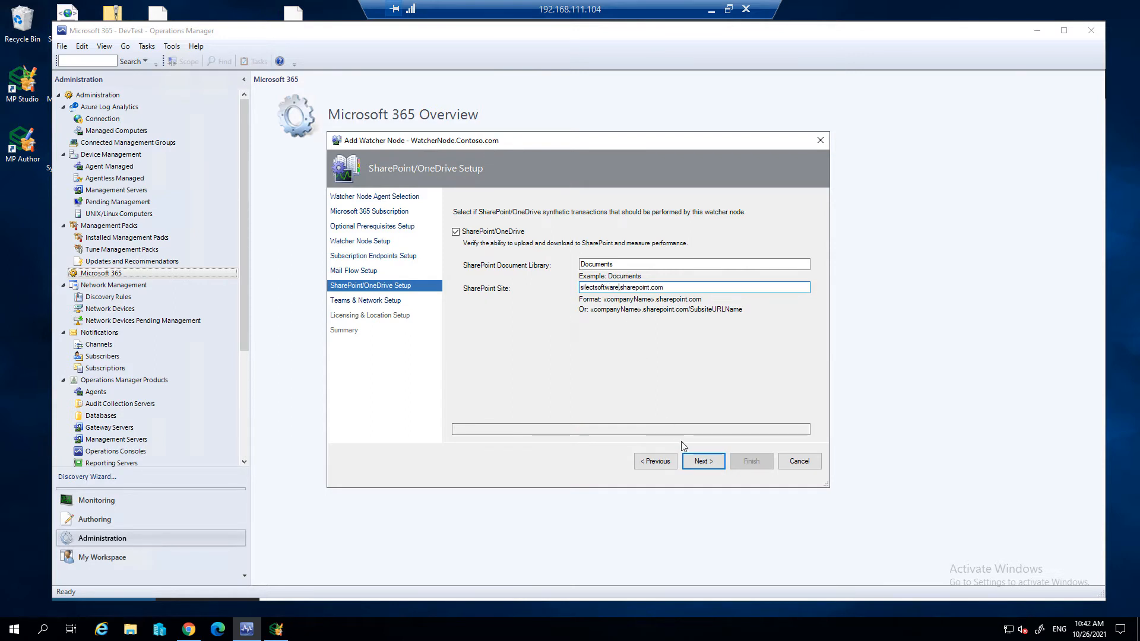
{"action": "left_click", "coordinate": [704, 462]}
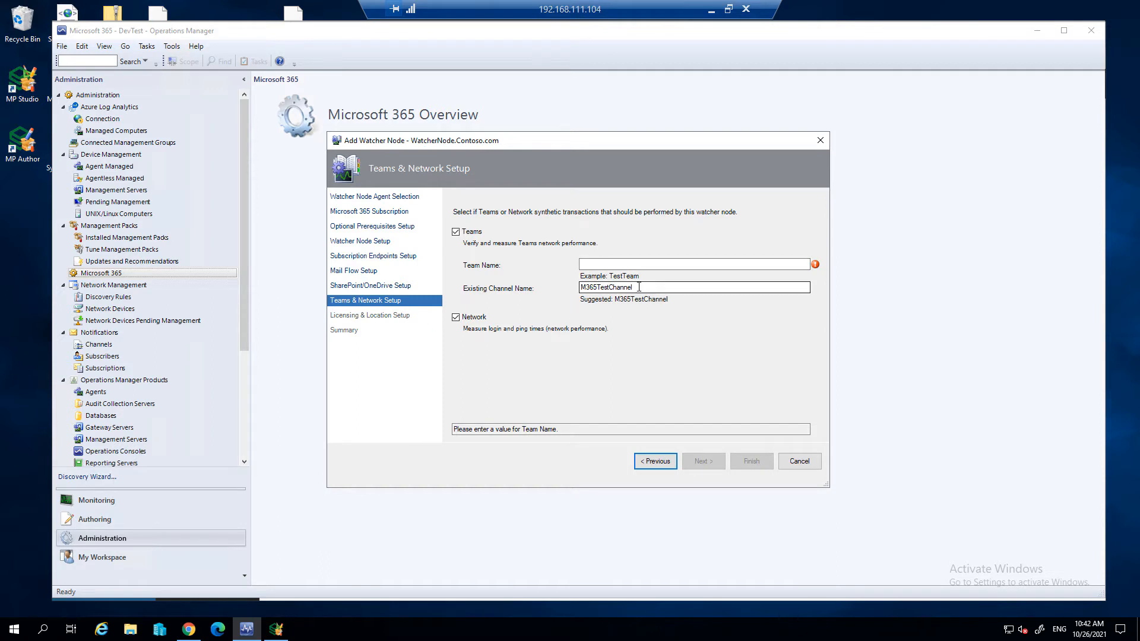
- Set the team name to Silect and the existing channel name to General, and continue to the licensing setup
{"action": "left_click_drag", "start_coordinate": [636, 288], "coordinate": [584, 283]}
{"action": "key", "text": "BackSpace"}
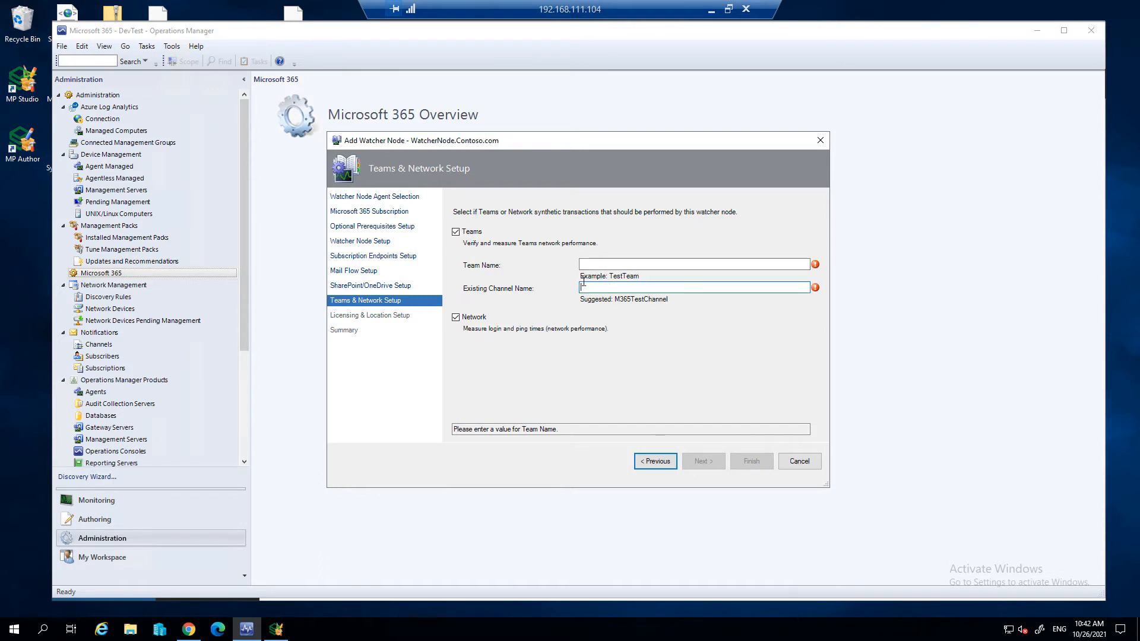
{"action": "left_click", "coordinate": [606, 264]}
{"action": "type", "text": "Silect"}
{"action": "key", "text": "Tab"}
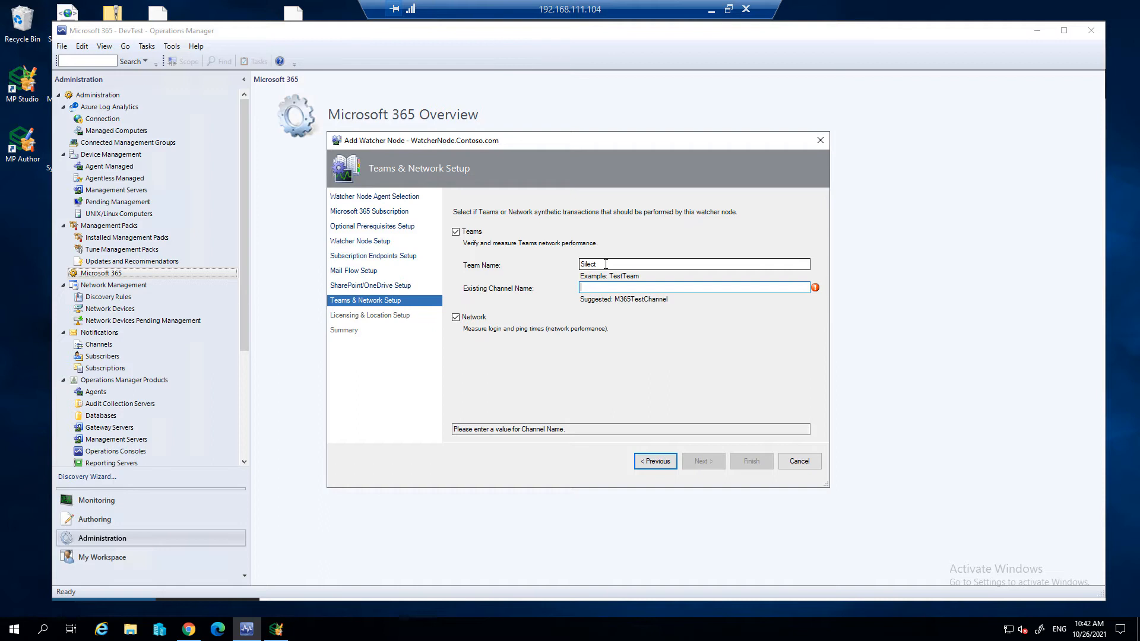
{"action": "type", "text": "General"}
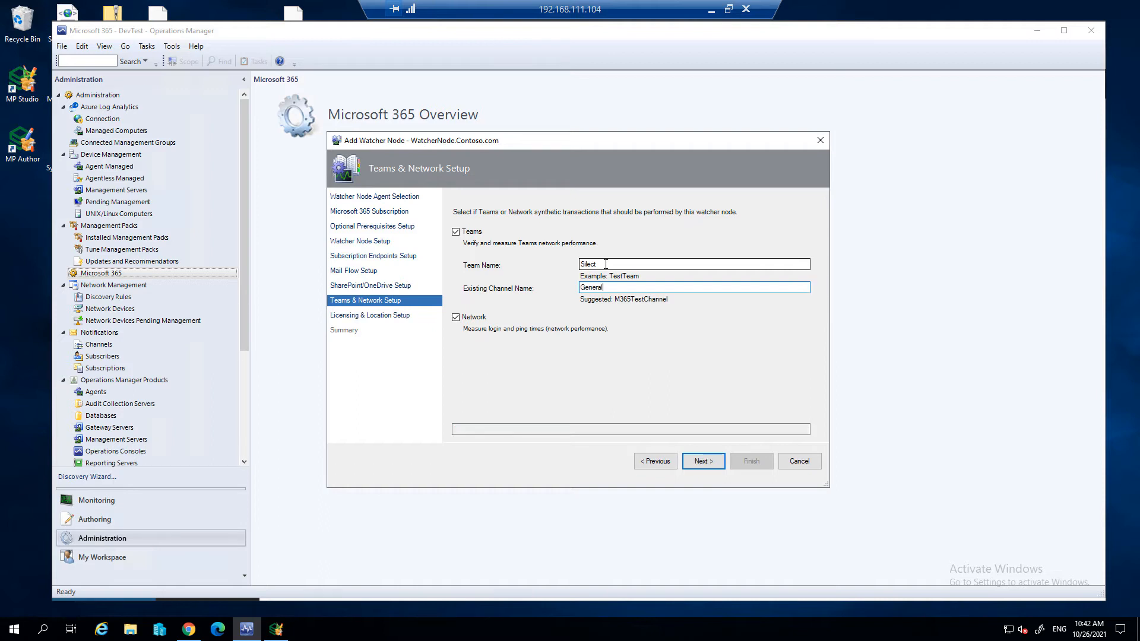
{"action": "left_click", "coordinate": [711, 468]}
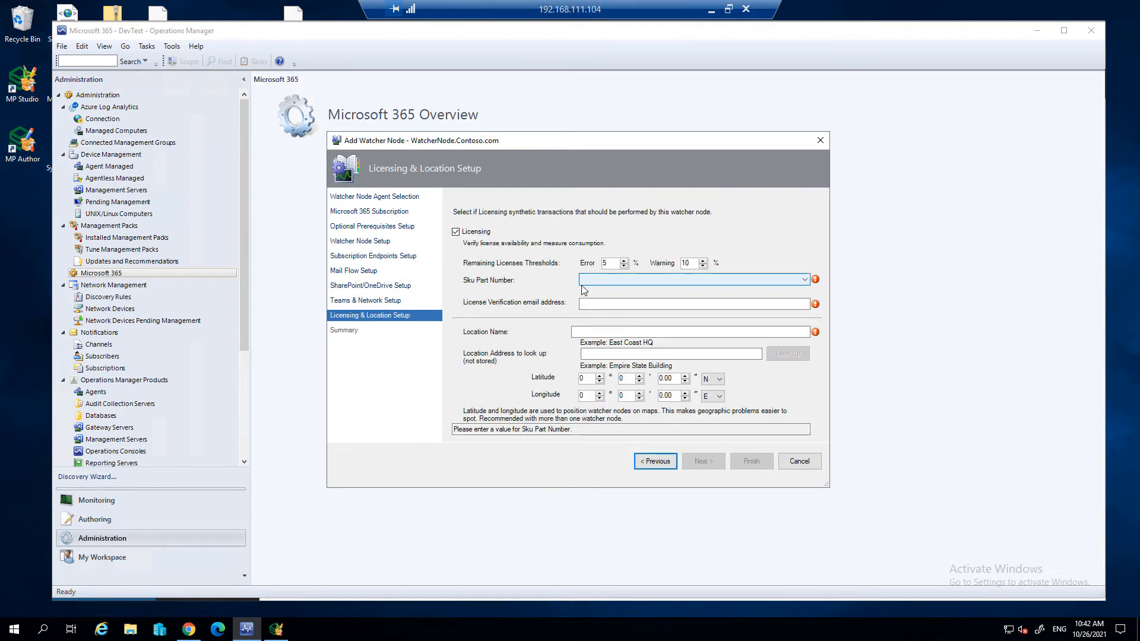
- Choose DYN365_ENTERPRISE_PLAN1 as the SKU part number and fill in the license verification e-mail address
{"action": "left_click", "coordinate": [667, 283]}
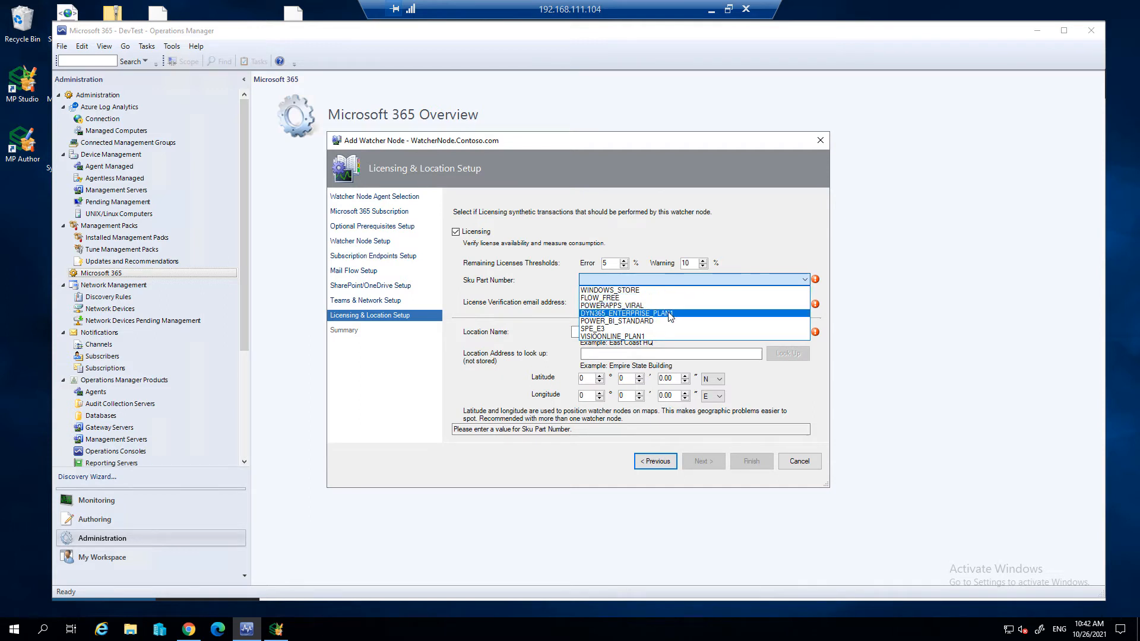
{"action": "left_click", "coordinate": [669, 314]}
{"action": "left_click", "coordinate": [664, 304]}
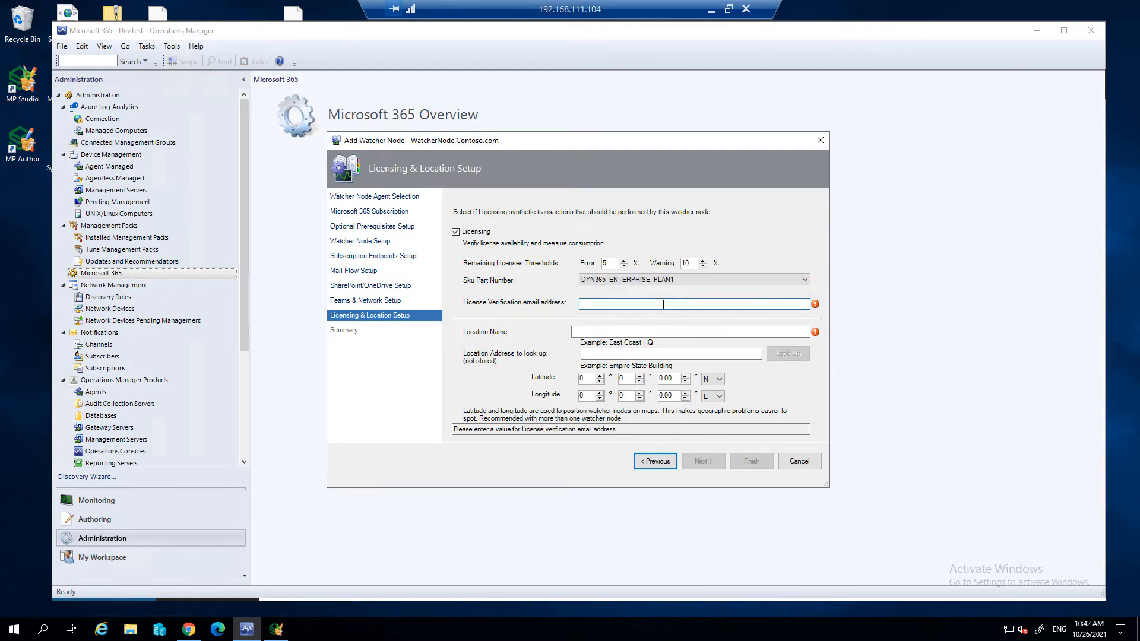
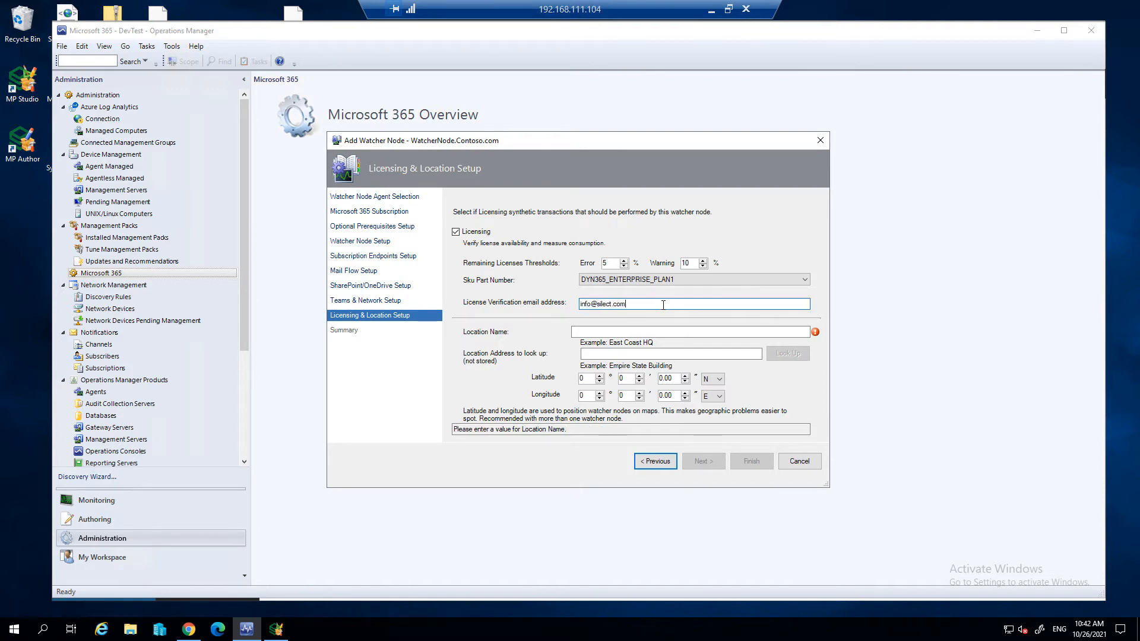
- Name the watcher node's location HQ and look up its coordinates using the address "ottawa, on"
{"action": "left_click", "coordinate": [645, 332]}
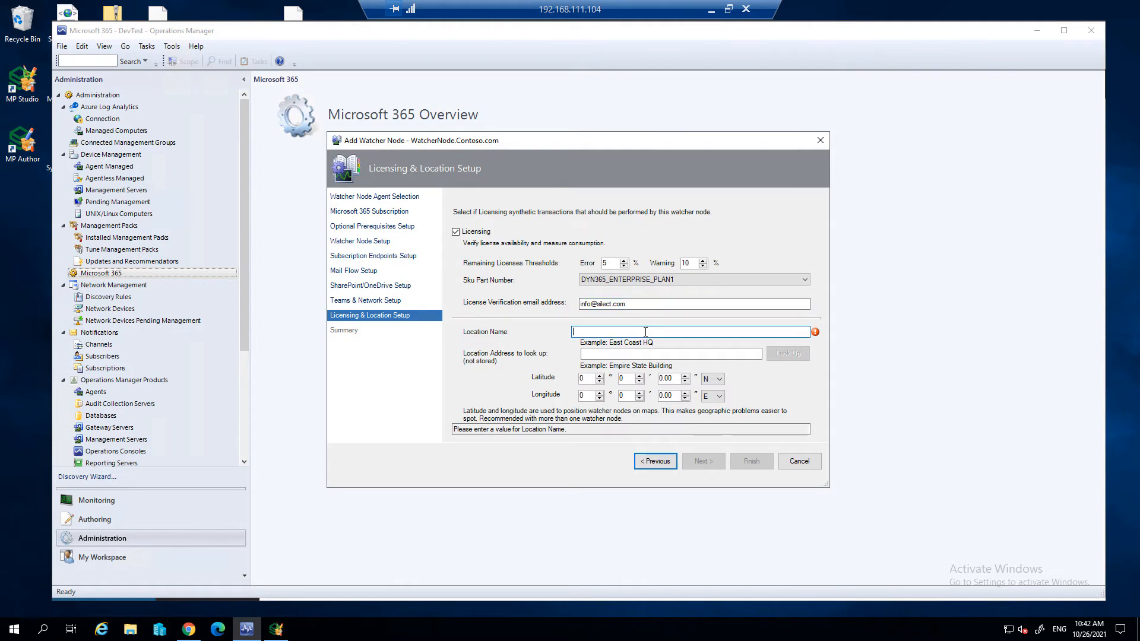
{"action": "type", "text": "HQ"}
{"action": "left_click", "coordinate": [640, 354]}
{"action": "type", "text": "ottawa, on"}
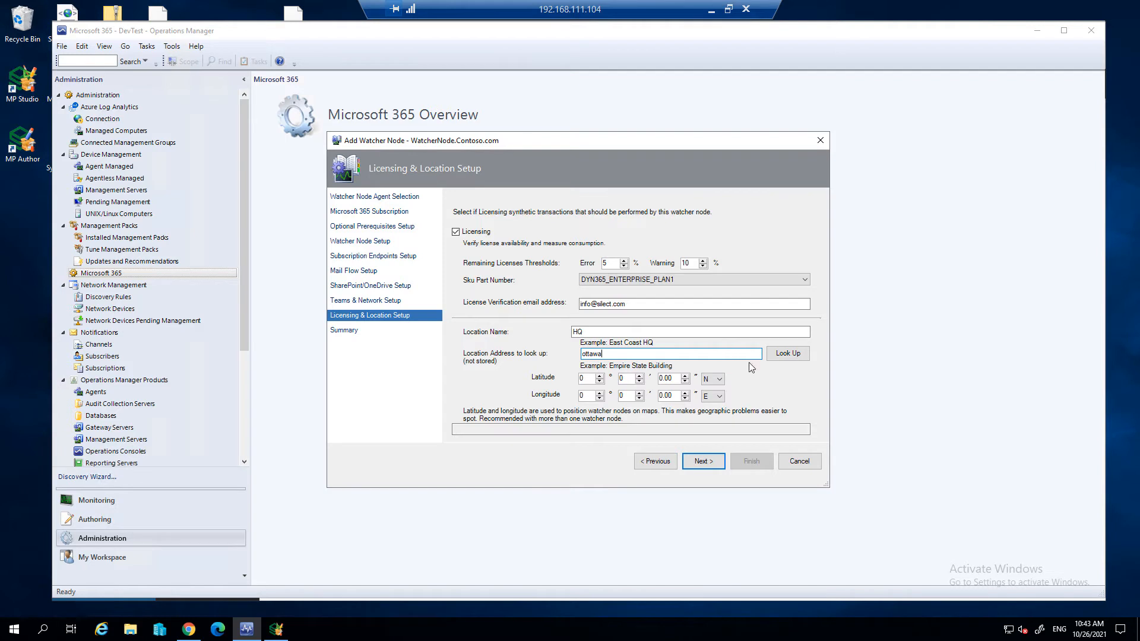
{"action": "left_click", "coordinate": [794, 359]}
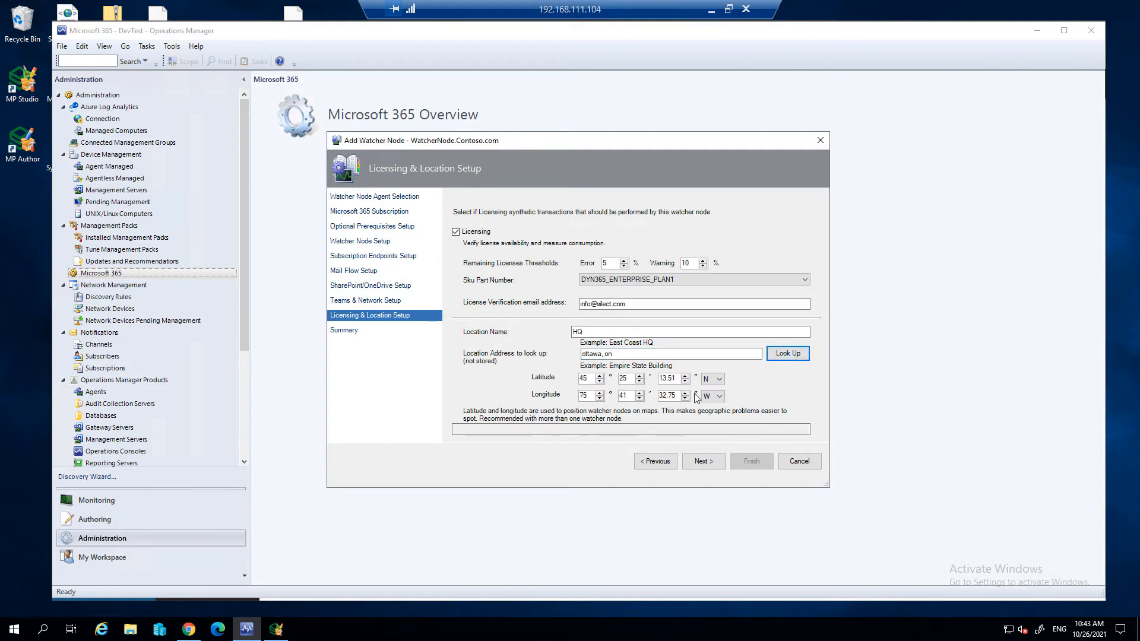
- Proceed to the summary, create the watcher node, and dismiss the confirmation
{"action": "left_click", "coordinate": [704, 461]}
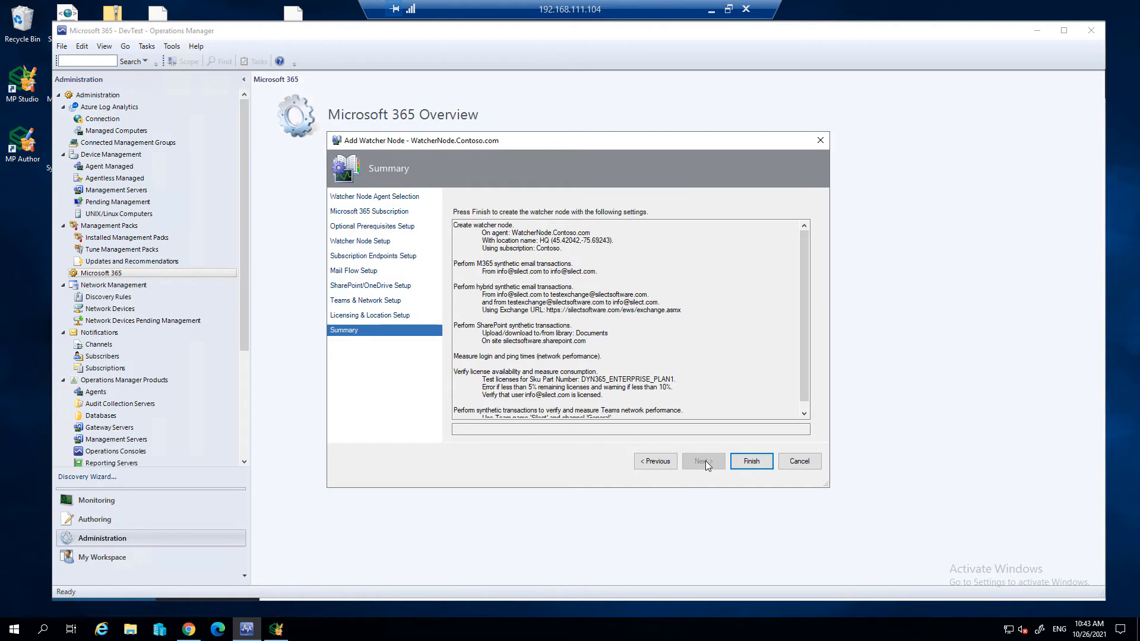
{"action": "left_click", "coordinate": [759, 460]}
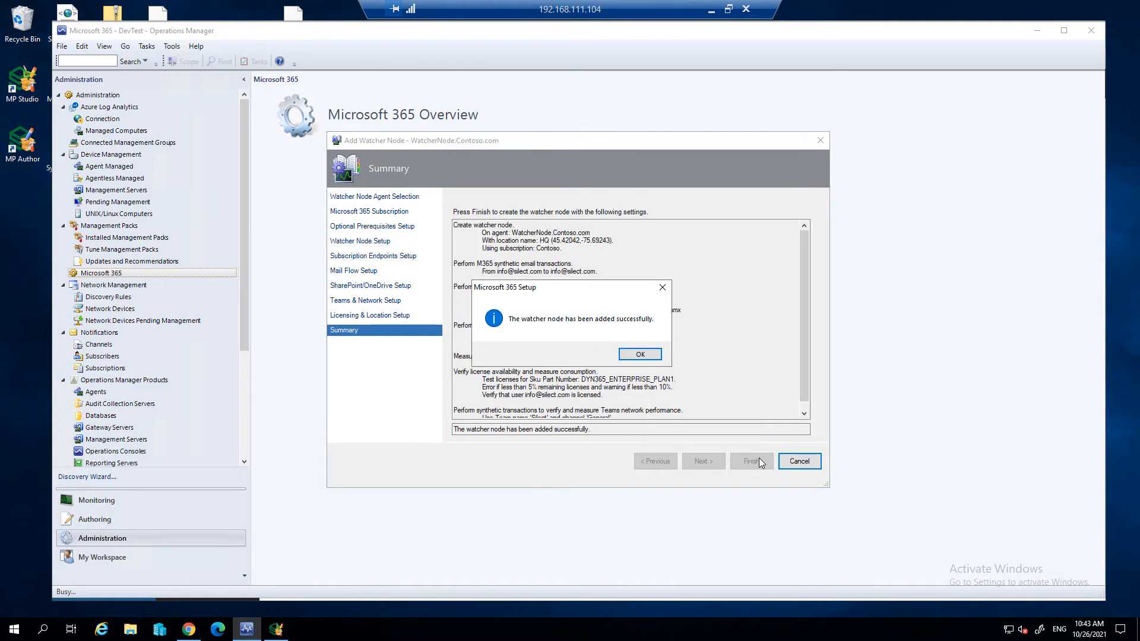
{"action": "left_click", "coordinate": [640, 355]}
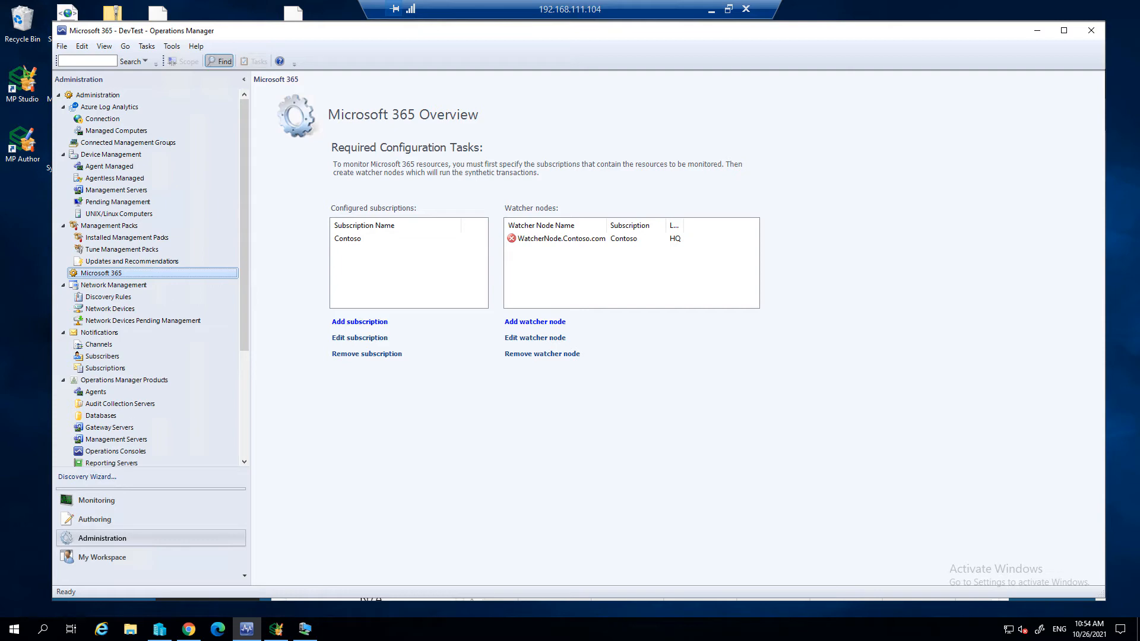
- Switch to Event Viewer on the WatcherNode virtual machine and open error event 950 in the Operations Manager log
{"action": "left_click", "coordinate": [305, 631]}
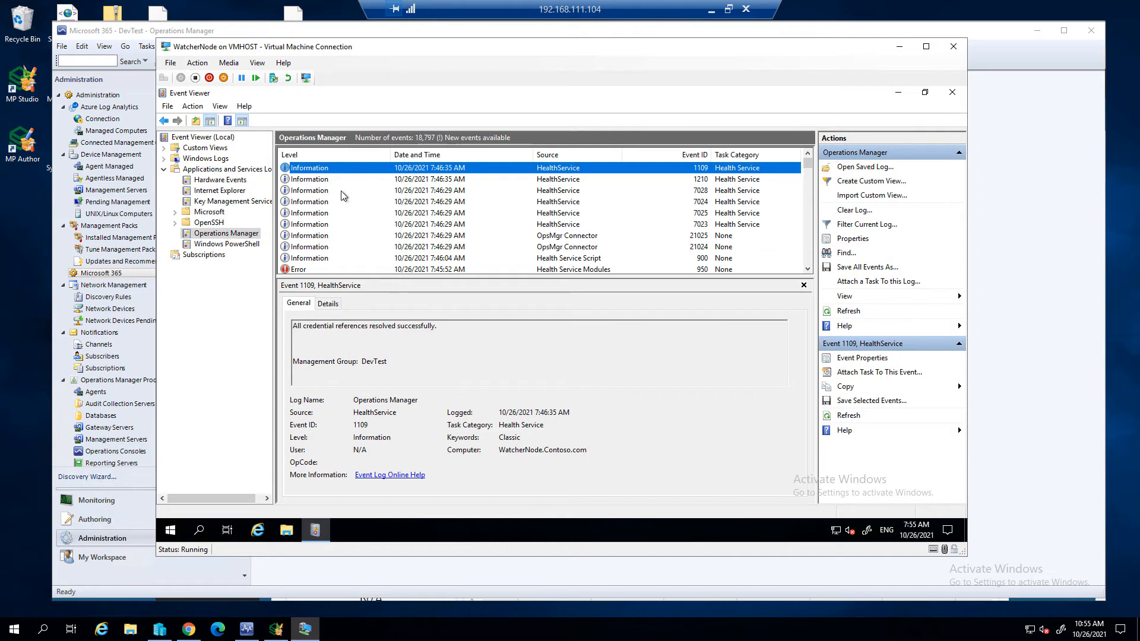
{"action": "left_click", "coordinate": [808, 269]}
{"action": "left_click", "coordinate": [808, 269]}
{"action": "left_click", "coordinate": [808, 269]}
{"action": "left_click", "coordinate": [808, 269]}
{"action": "left_click", "coordinate": [808, 269]}
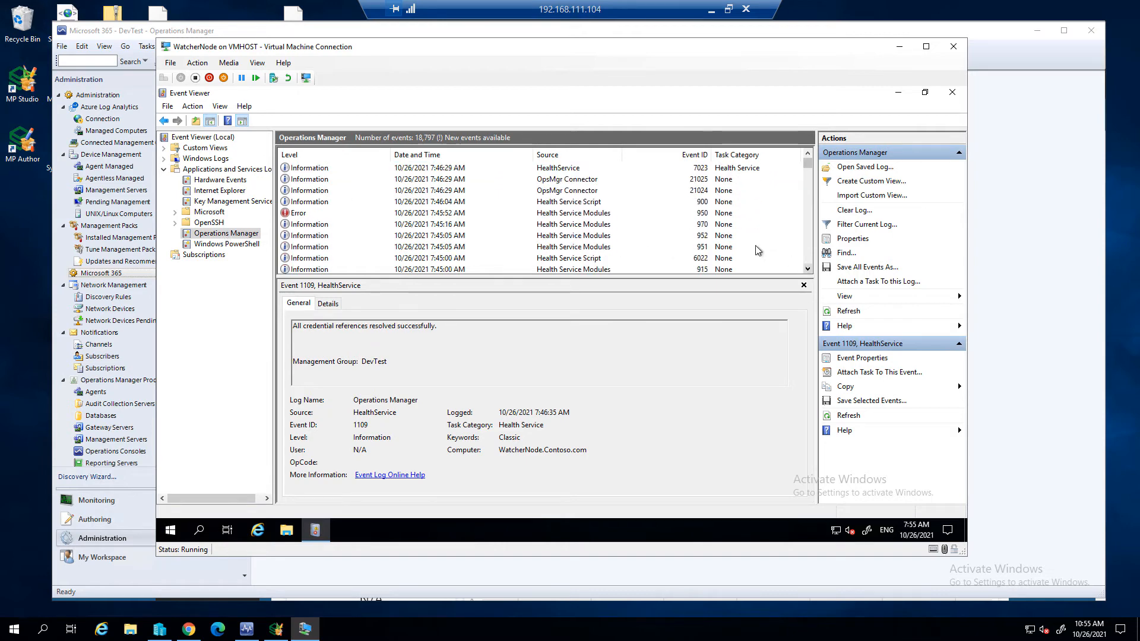
{"action": "left_click", "coordinate": [596, 215]}
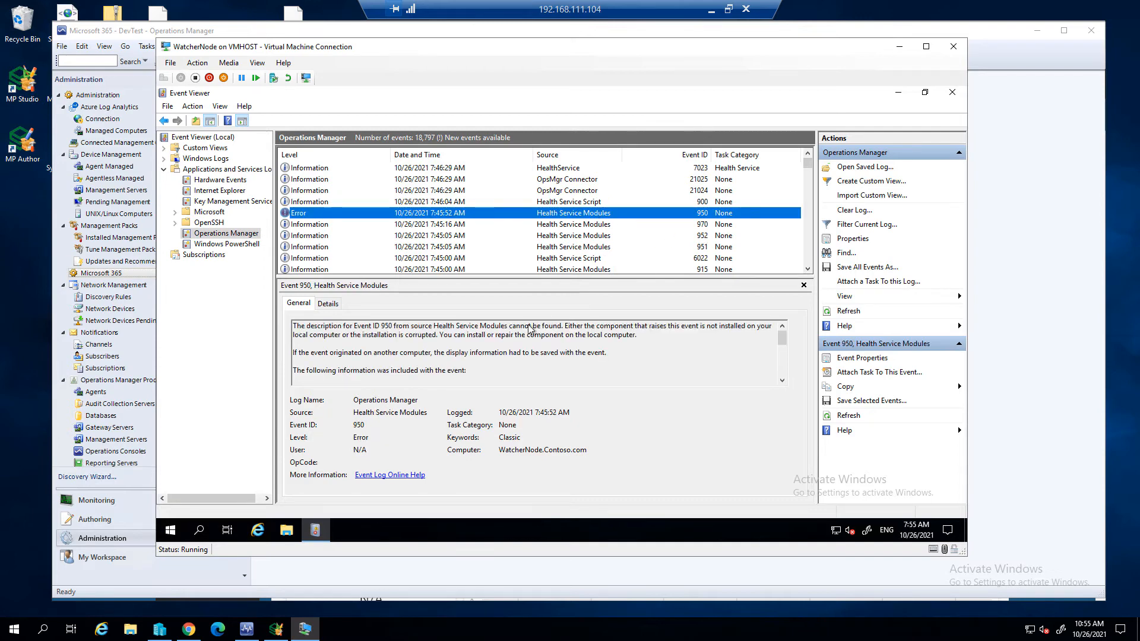
- Enlarge the event 950 description and read its MailFlowExchangeToM365 error, receive attempts, sender, receiver and durations
{"action": "left_click_drag", "start_coordinate": [496, 277], "coordinate": [496, 230]}
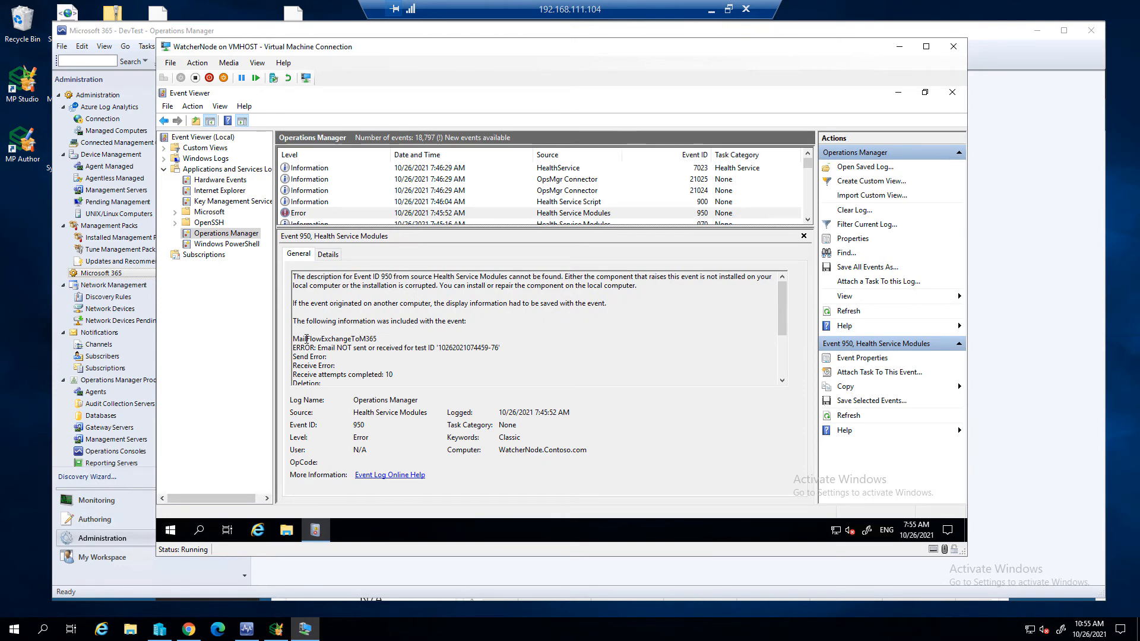
{"action": "left_click_drag", "start_coordinate": [293, 338], "coordinate": [382, 341]}
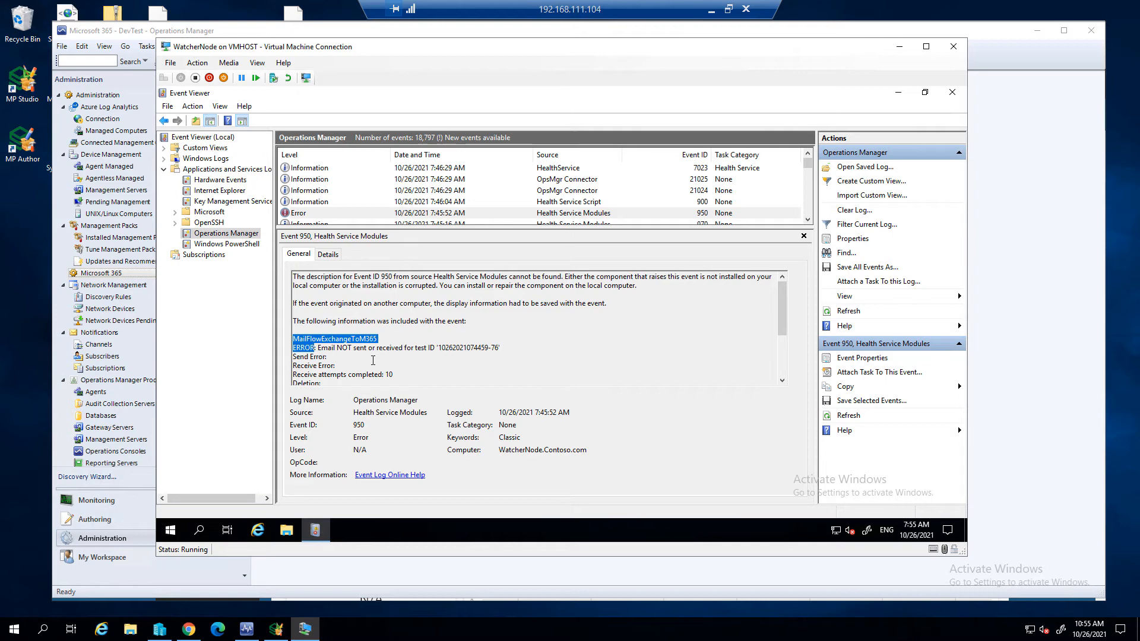
{"action": "left_click_drag", "start_coordinate": [318, 349], "coordinate": [411, 361]}
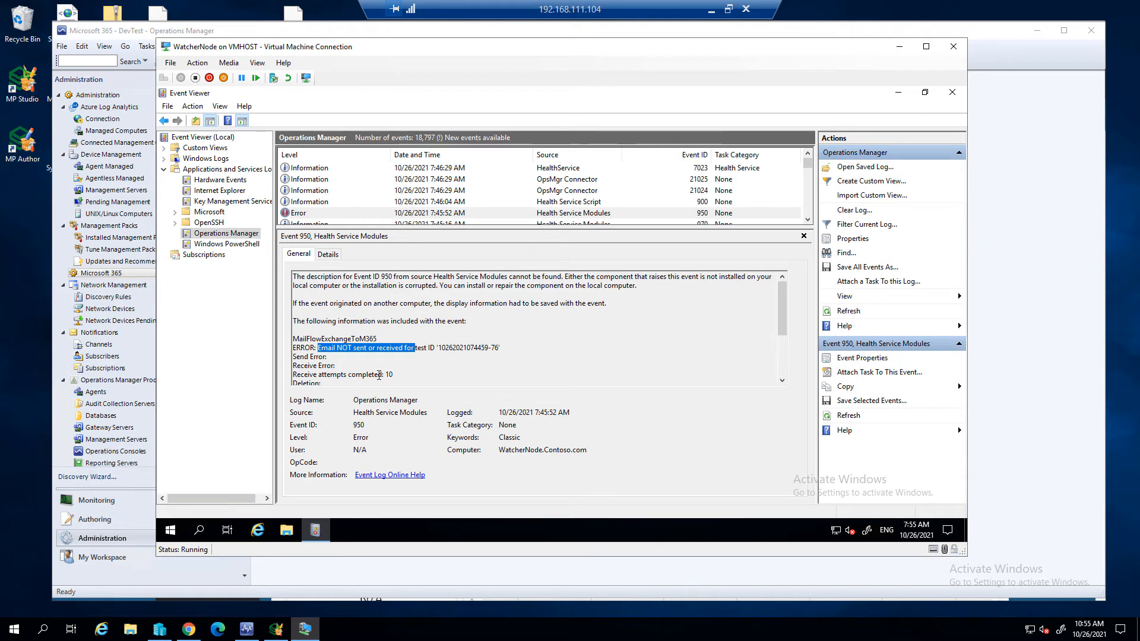
{"action": "left_click", "coordinate": [410, 375]}
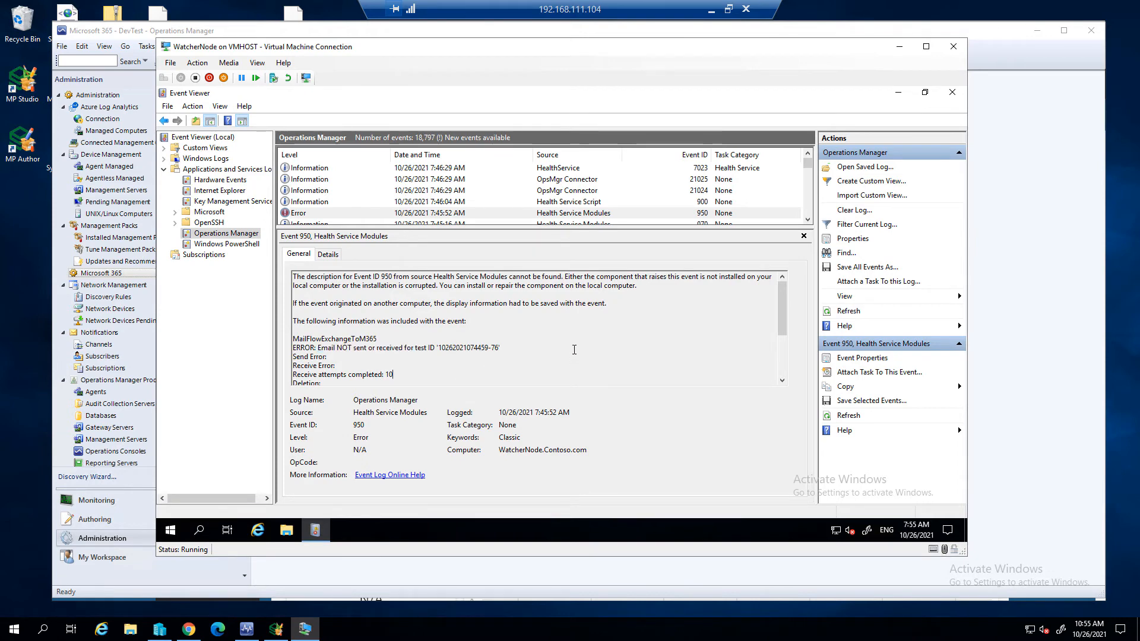
{"action": "scroll", "coordinate": [572, 355], "scroll_direction": "down", "scroll_amount": 1}
{"action": "scroll", "coordinate": [567, 344], "scroll_direction": "down", "scroll_amount": 1}
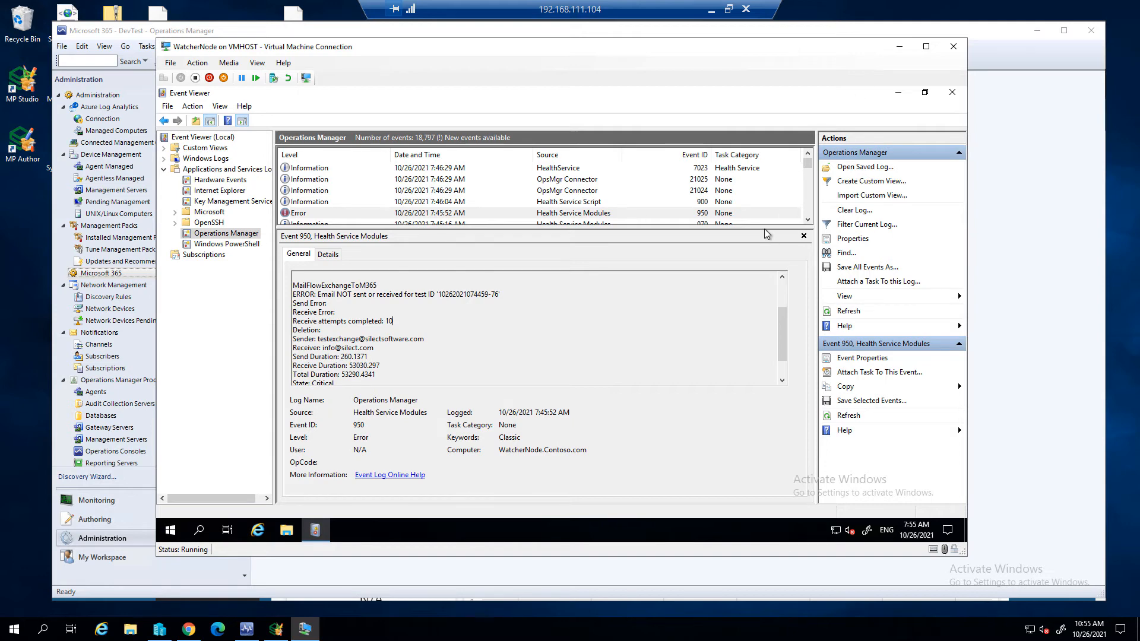
- Shrink the event description area, select error event 955 in the Operations Manager log, and view its detailed event data
{"action": "left_click_drag", "start_coordinate": [762, 227], "coordinate": [762, 285]}
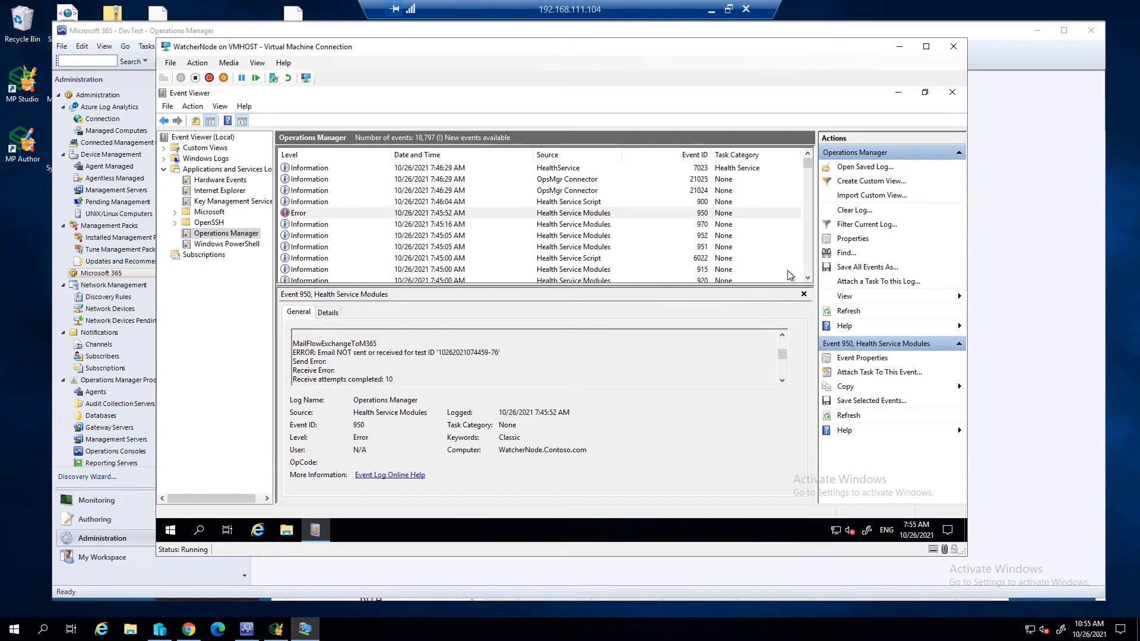
{"action": "left_click", "coordinate": [808, 279]}
{"action": "double_click", "coordinate": [808, 279]}
{"action": "double_click", "coordinate": [807, 280]}
{"action": "left_click", "coordinate": [808, 279]}
{"action": "left_click", "coordinate": [486, 236]}
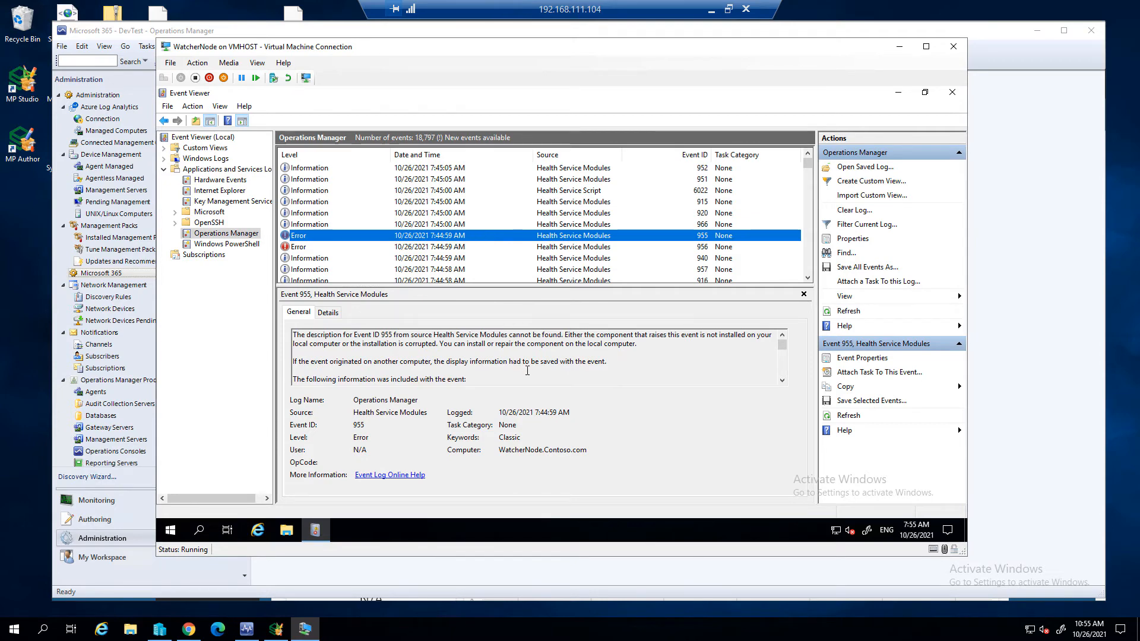
{"action": "left_click", "coordinate": [337, 314]}
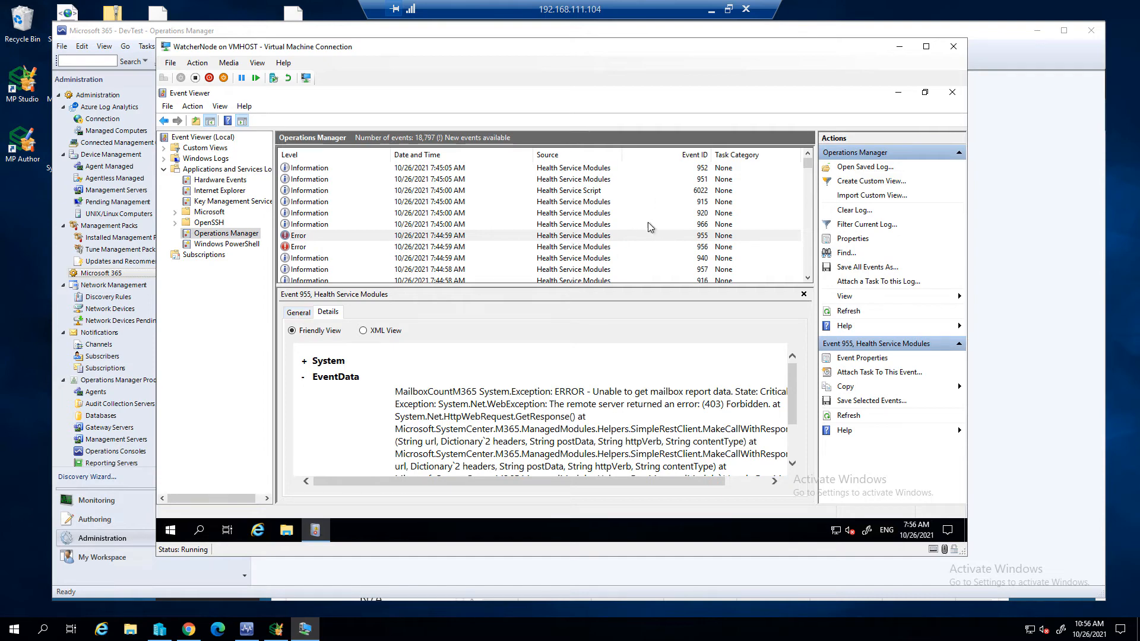
- View the details of error event 956 and browse the older entries in the Operations Manager log
{"action": "left_click", "coordinate": [705, 247]}
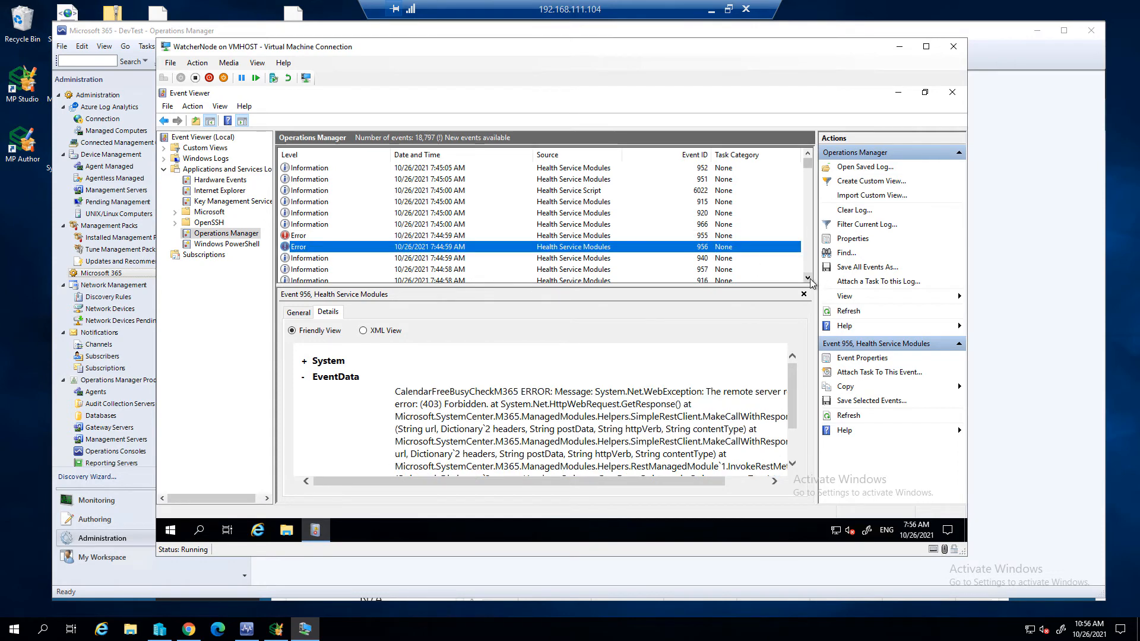
{"action": "left_click", "coordinate": [808, 277]}
{"action": "scroll", "coordinate": [808, 278], "scroll_direction": "down", "scroll_amount": 2}
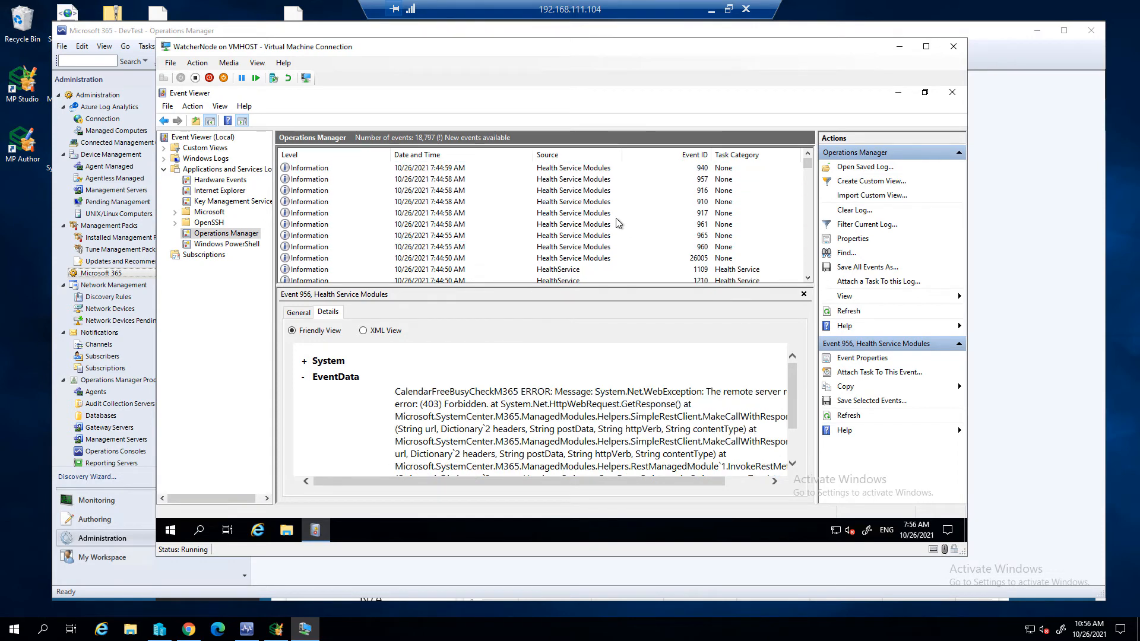
{"action": "left_click", "coordinate": [594, 224]}
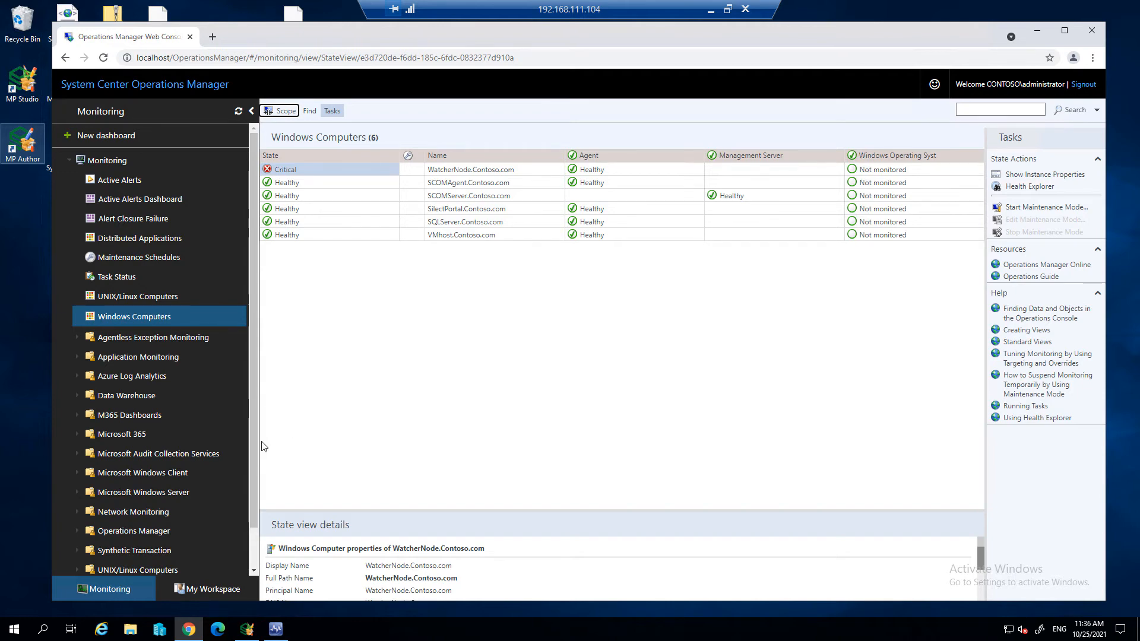
- In the Operations Manager web console, expand M365 Dashboards, open the Exchange dashboard, and review its mailflow status and duration charts
{"action": "left_click", "coordinate": [79, 414]}
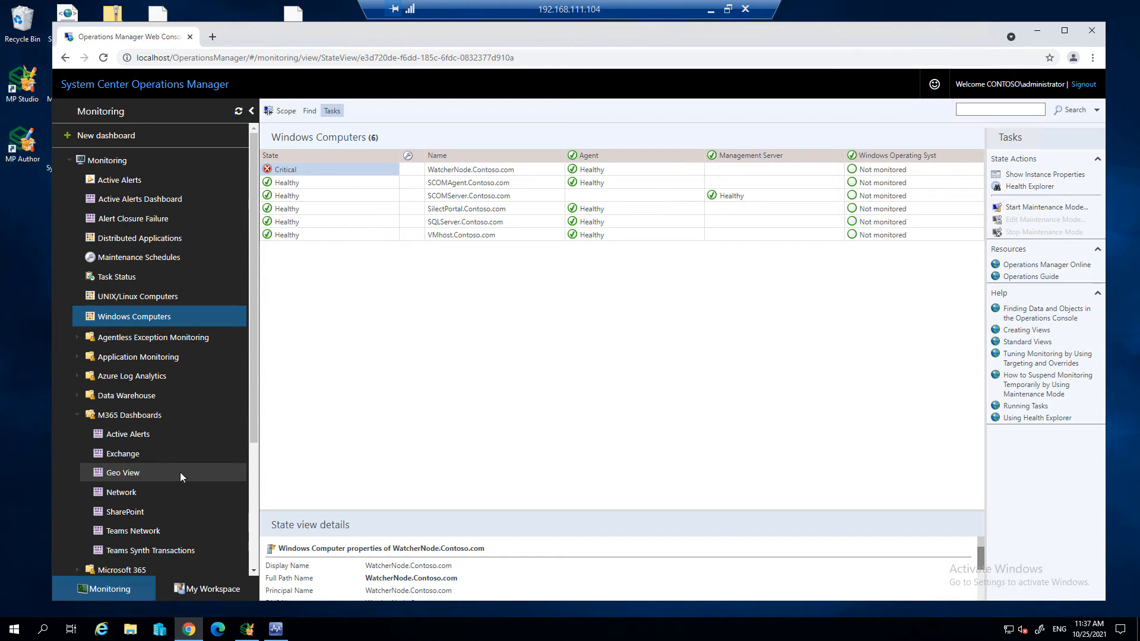
{"action": "left_click", "coordinate": [126, 453]}
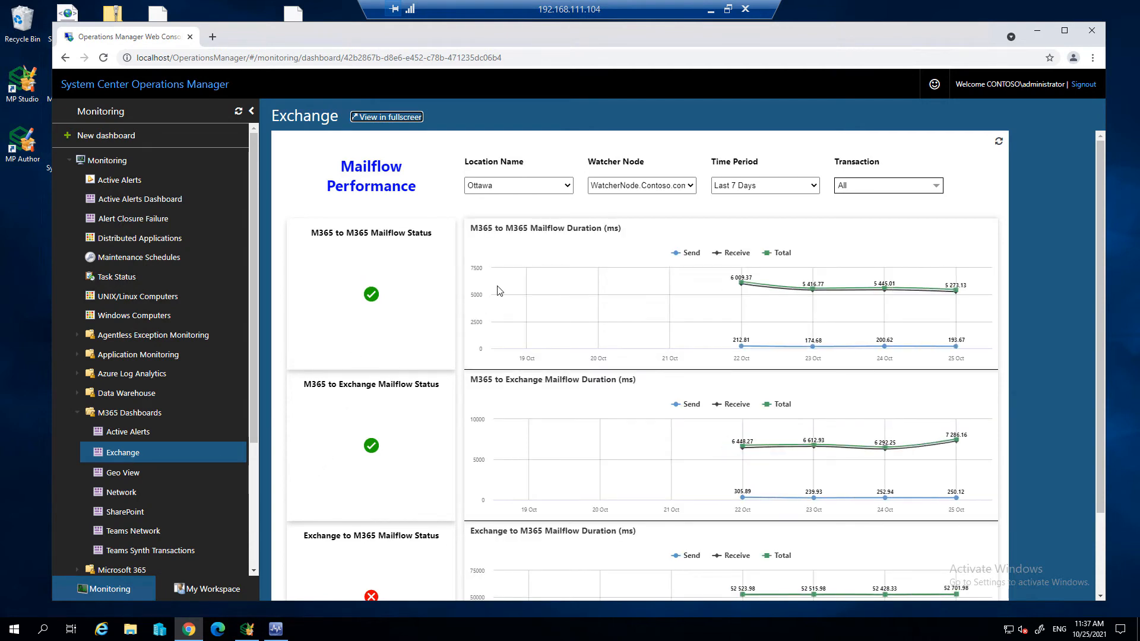
{"action": "mouse_move", "coordinate": [493, 291]}
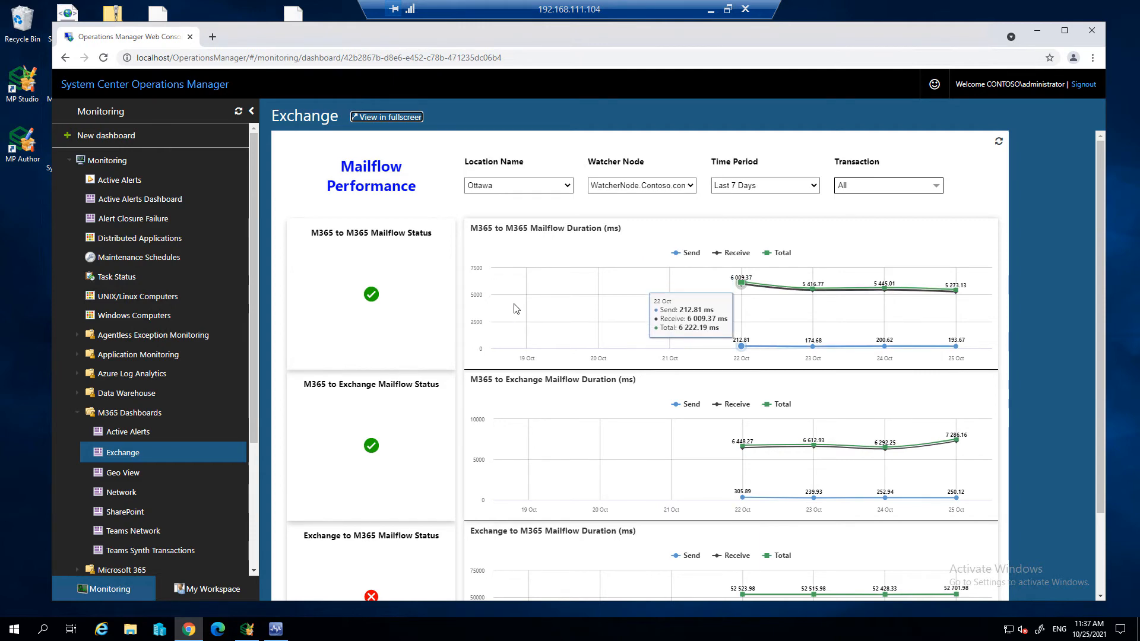
{"action": "scroll", "coordinate": [527, 306], "scroll_direction": "down", "scroll_amount": 1}
{"action": "scroll", "coordinate": [527, 309], "scroll_direction": "up", "scroll_amount": 1}
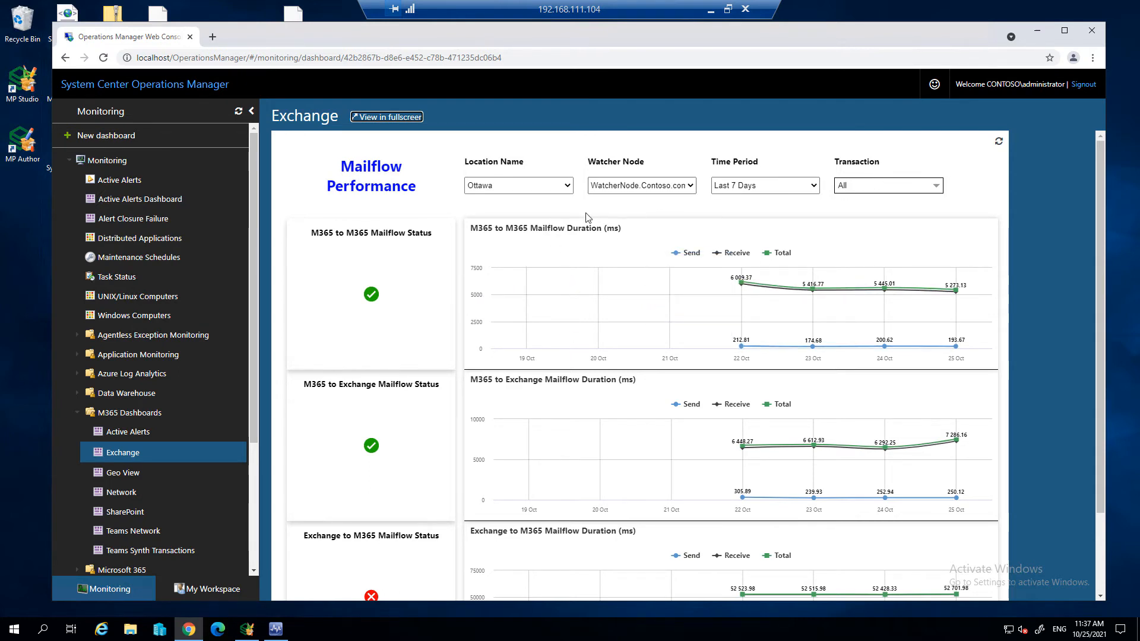
- Check the available Location Name and Watcher Node choices on the Exchange dashboard
{"action": "left_click", "coordinate": [569, 188]}
{"action": "left_click", "coordinate": [569, 188]}
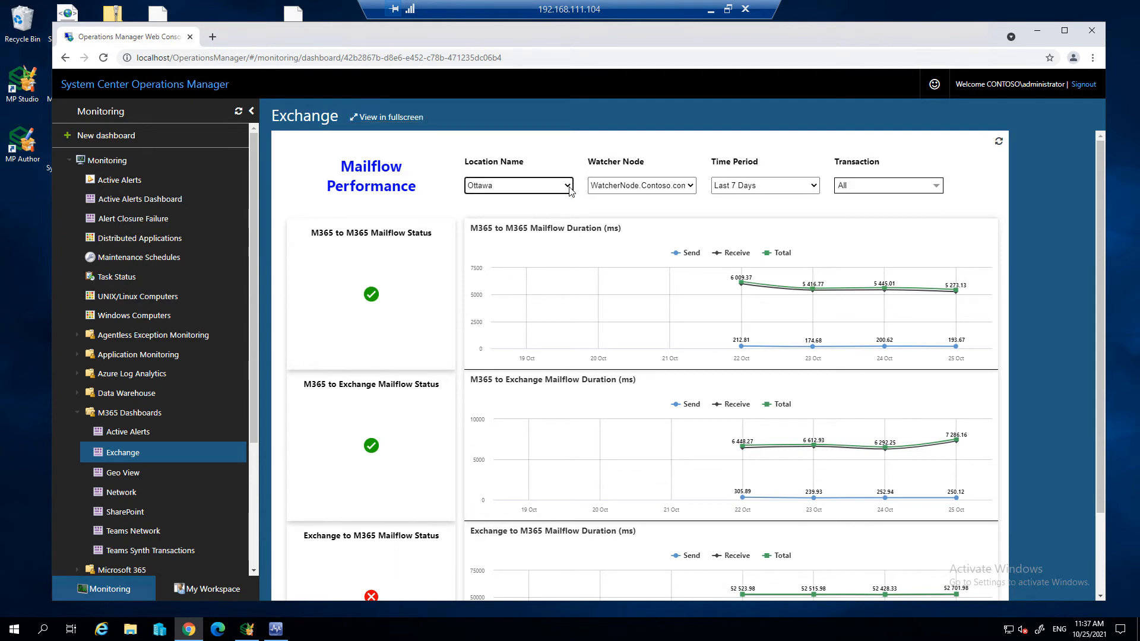
{"action": "left_click", "coordinate": [650, 186]}
{"action": "left_click", "coordinate": [650, 187]}
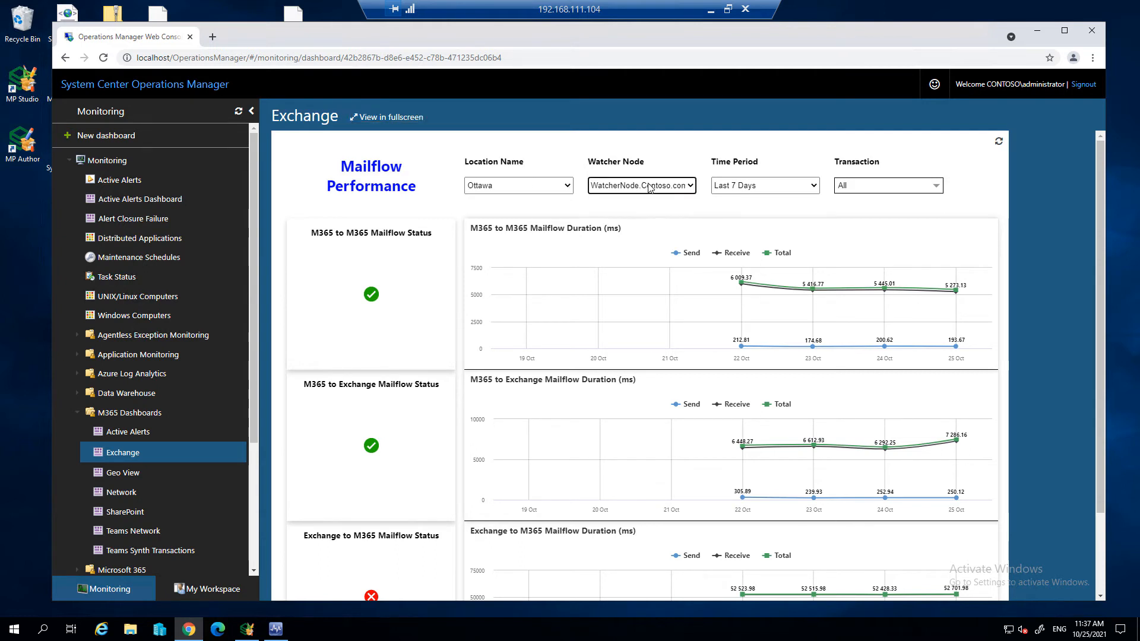
- View the Exchange charts for Last 24 Hours, return to Last 7 Days, and limit the transactions to M365 to M365 Mailflow Duration
{"action": "left_click", "coordinate": [799, 186]}
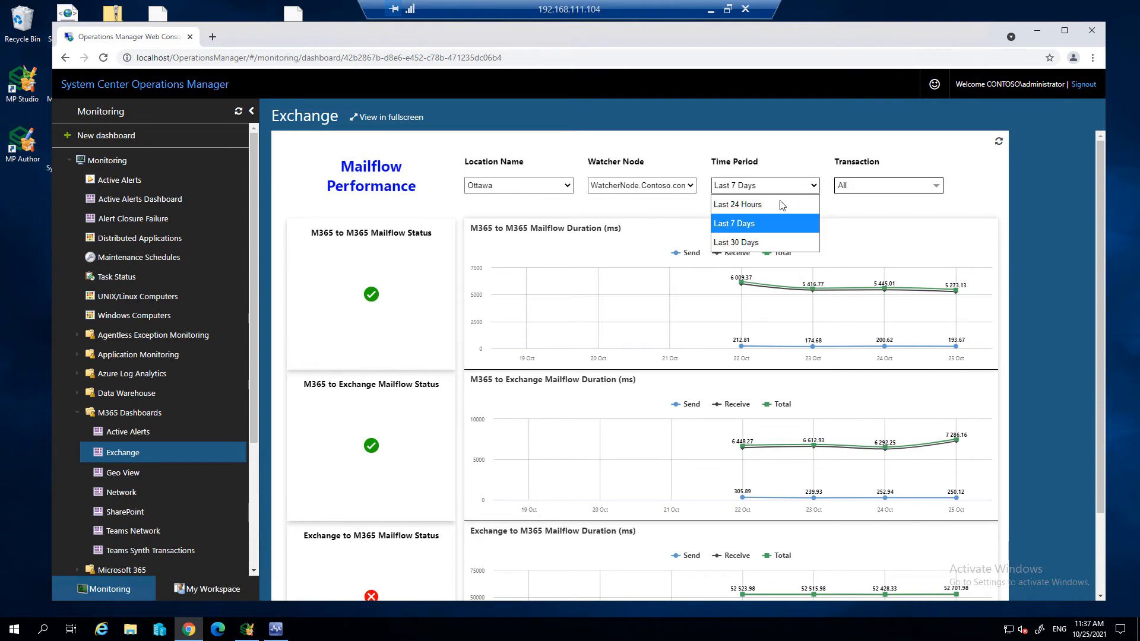
{"action": "left_click", "coordinate": [782, 205]}
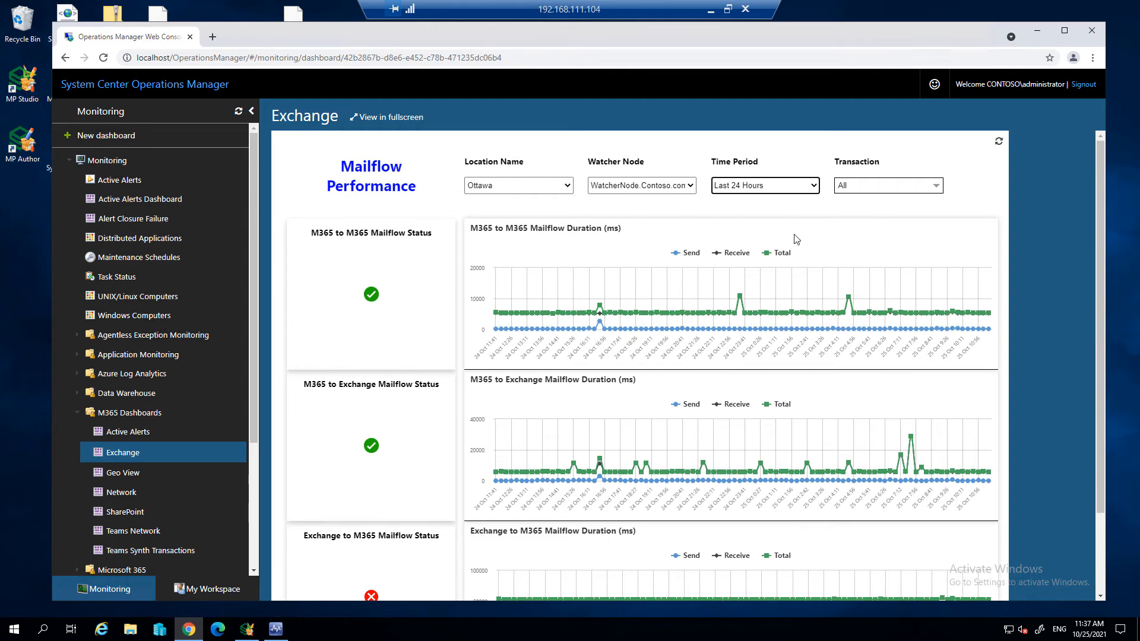
{"action": "left_click", "coordinate": [789, 188]}
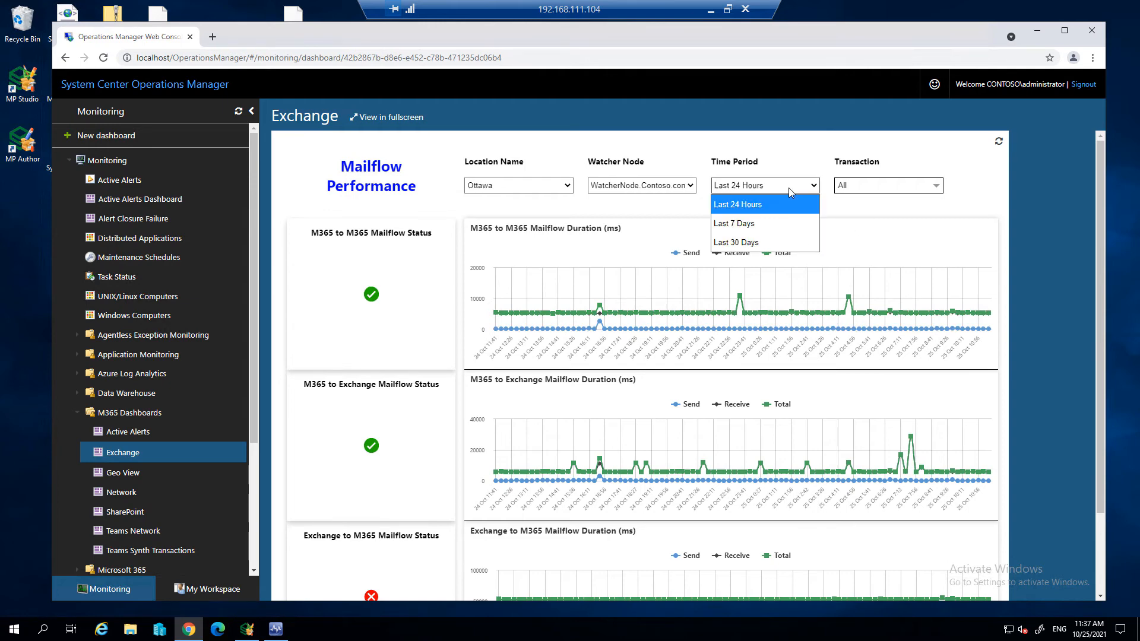
{"action": "left_click", "coordinate": [788, 225]}
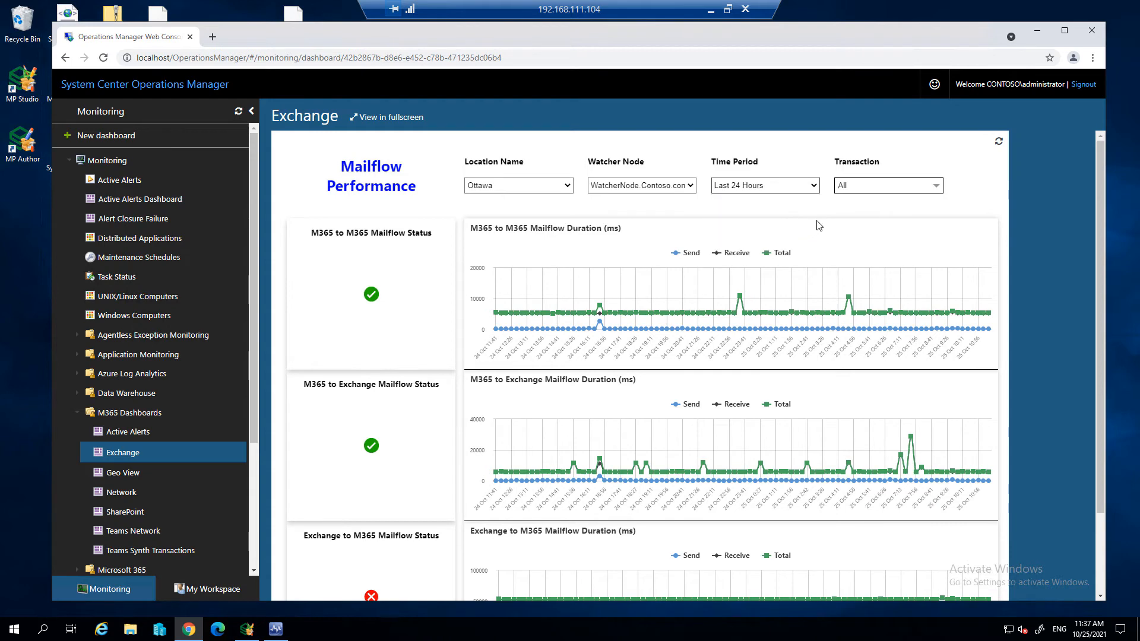
{"action": "left_click", "coordinate": [865, 188]}
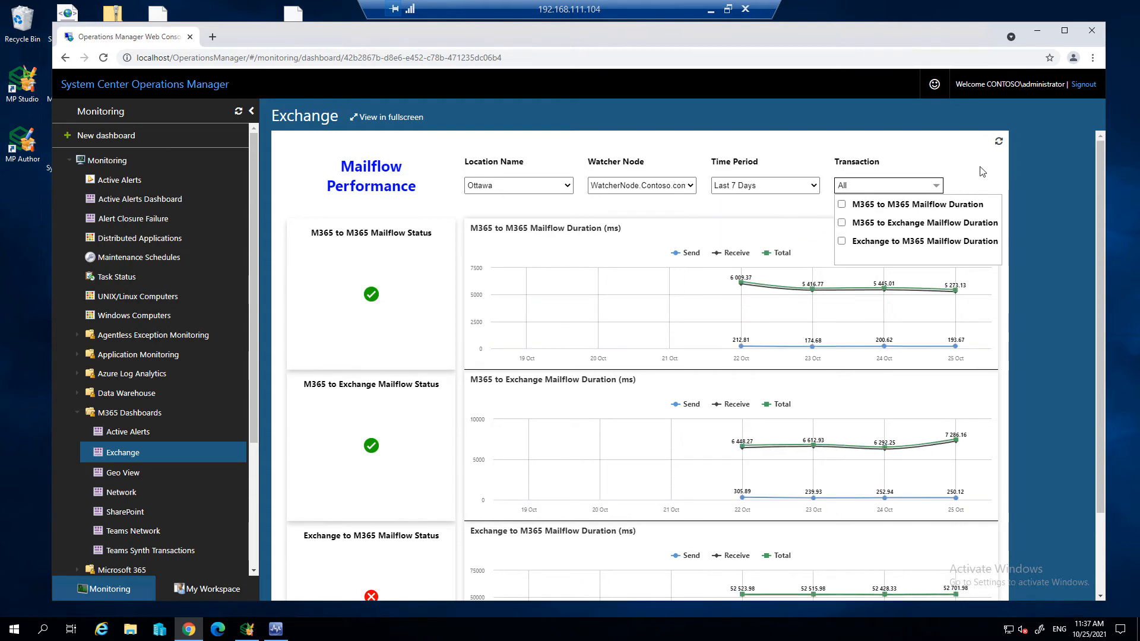
{"action": "left_click", "coordinate": [963, 206]}
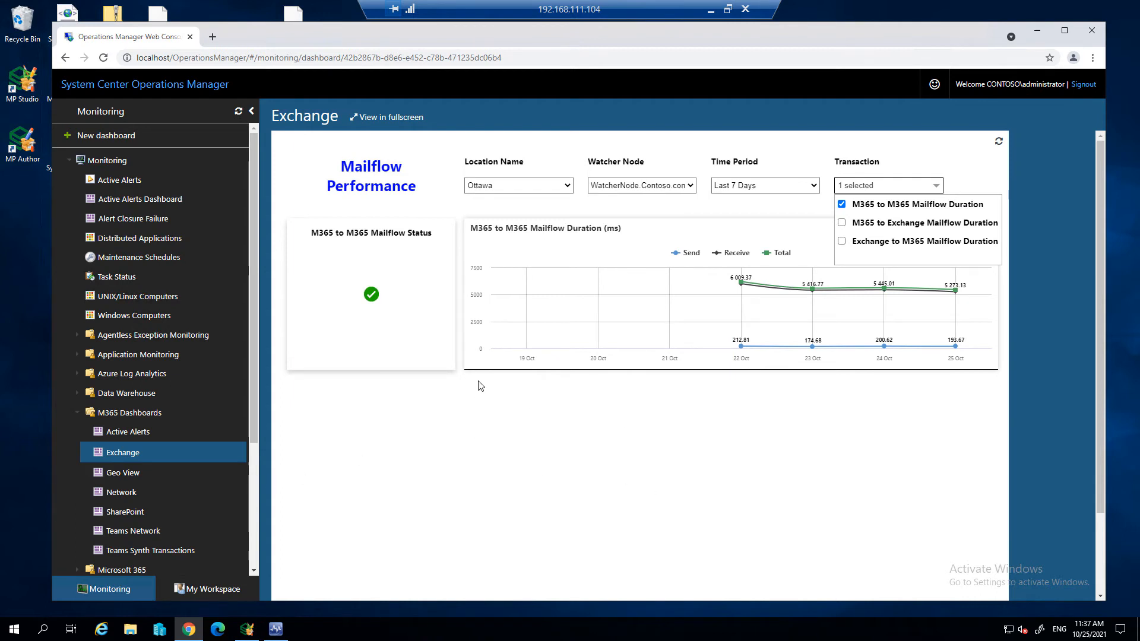
- Inspect the watcher node's map marker in the Geo View dashboard, and review connection and ping round trip times in the Network dashboard
{"action": "left_click", "coordinate": [130, 470]}
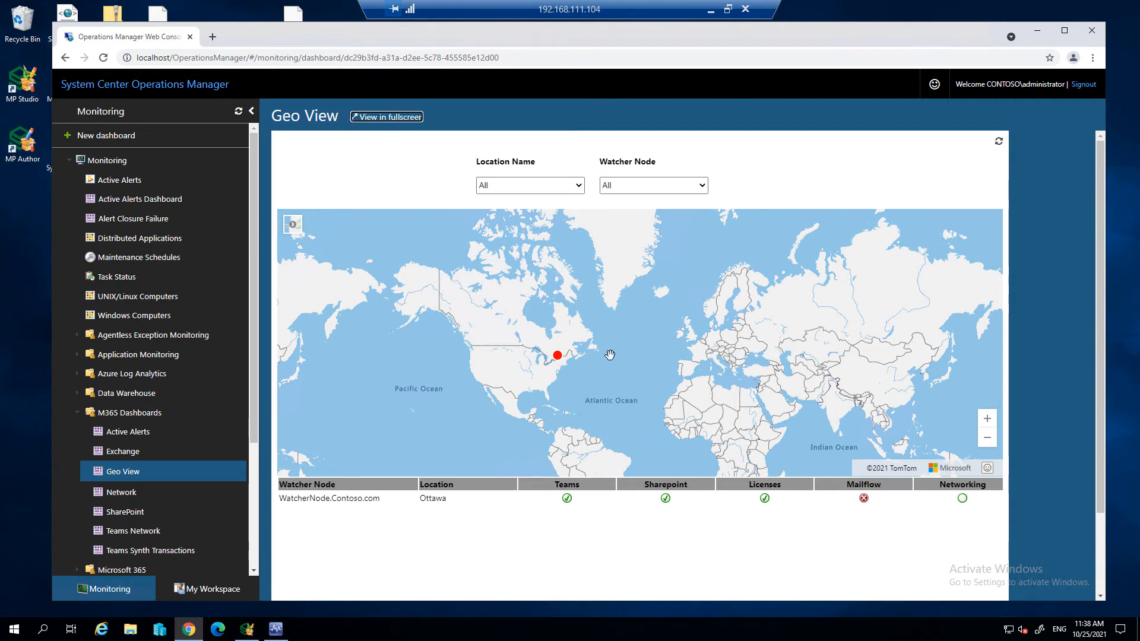
{"action": "left_click", "coordinate": [557, 359]}
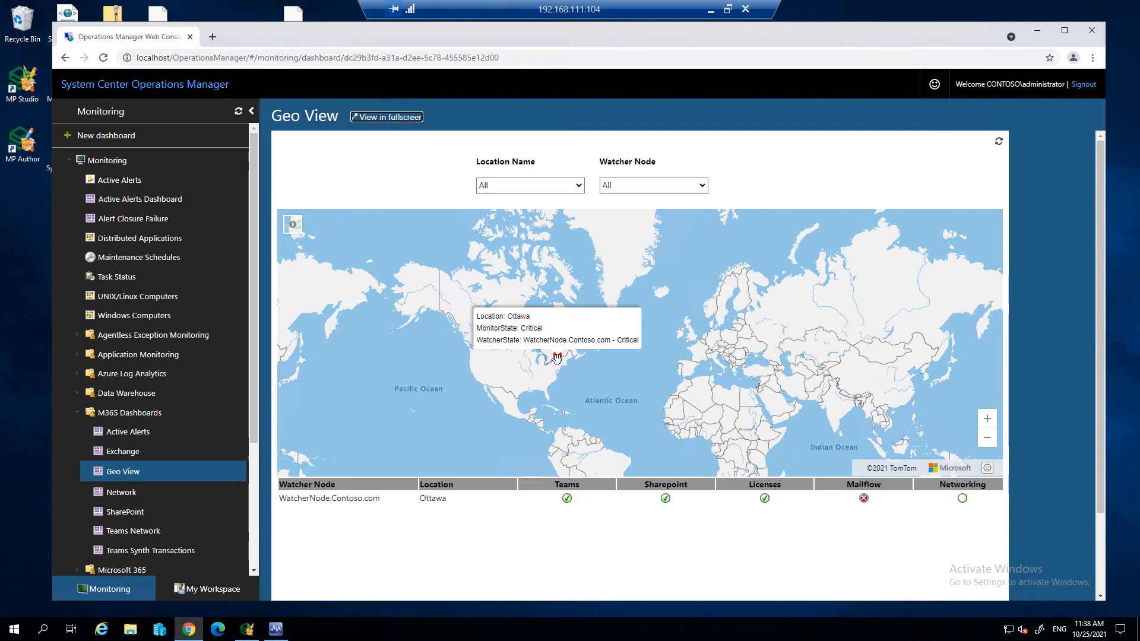
{"action": "left_click", "coordinate": [132, 495]}
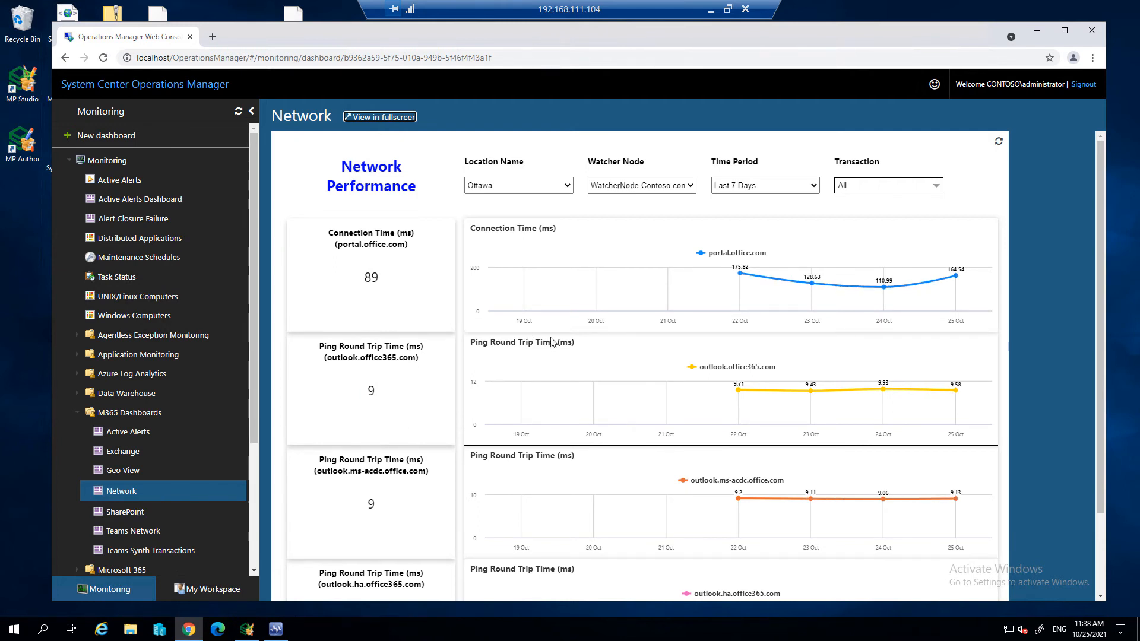
{"action": "scroll", "coordinate": [598, 410], "scroll_direction": "down", "scroll_amount": 3}
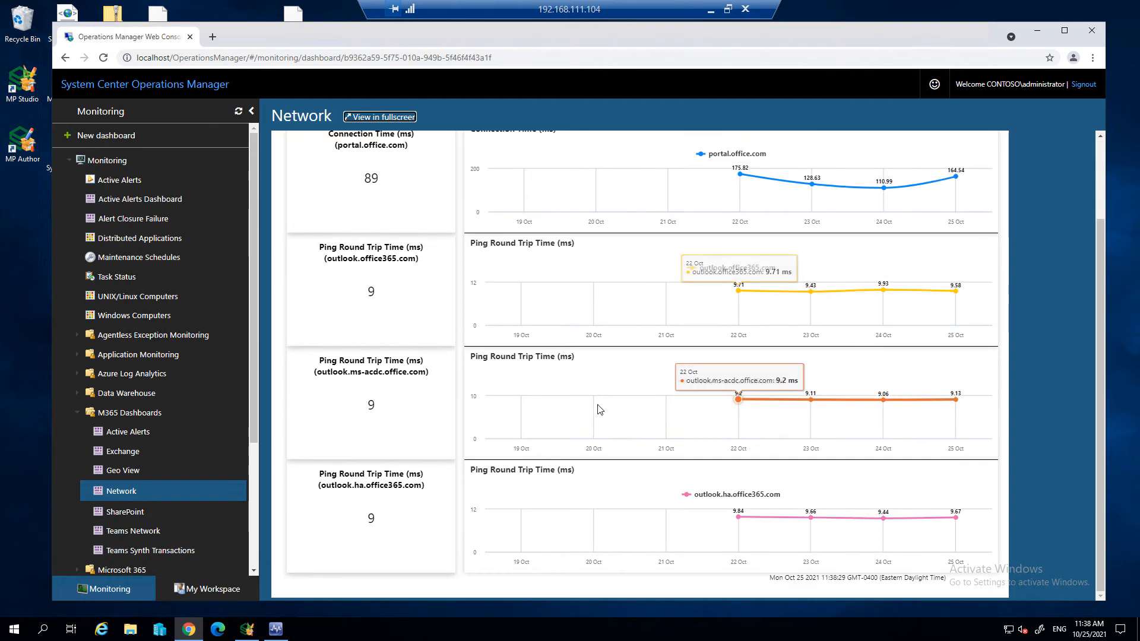
{"action": "scroll", "coordinate": [591, 418], "scroll_direction": "up", "scroll_amount": 3}
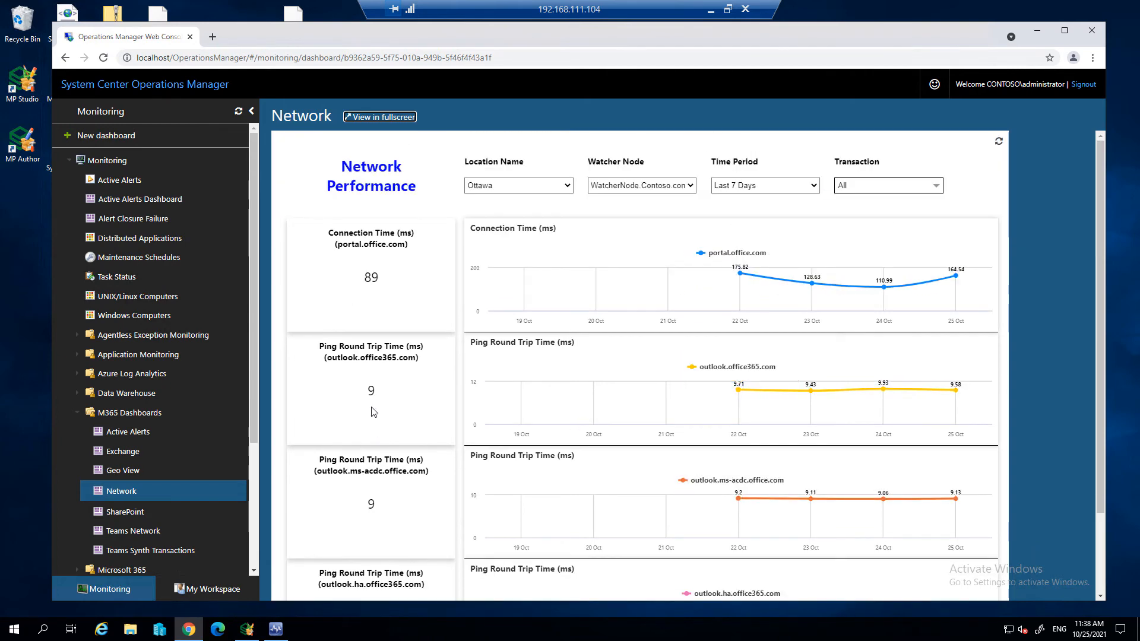
- Review the SharePoint dashboard's download, upload and total time charts, and set the time period to Last 24 Hours
{"action": "left_click", "coordinate": [125, 512]}
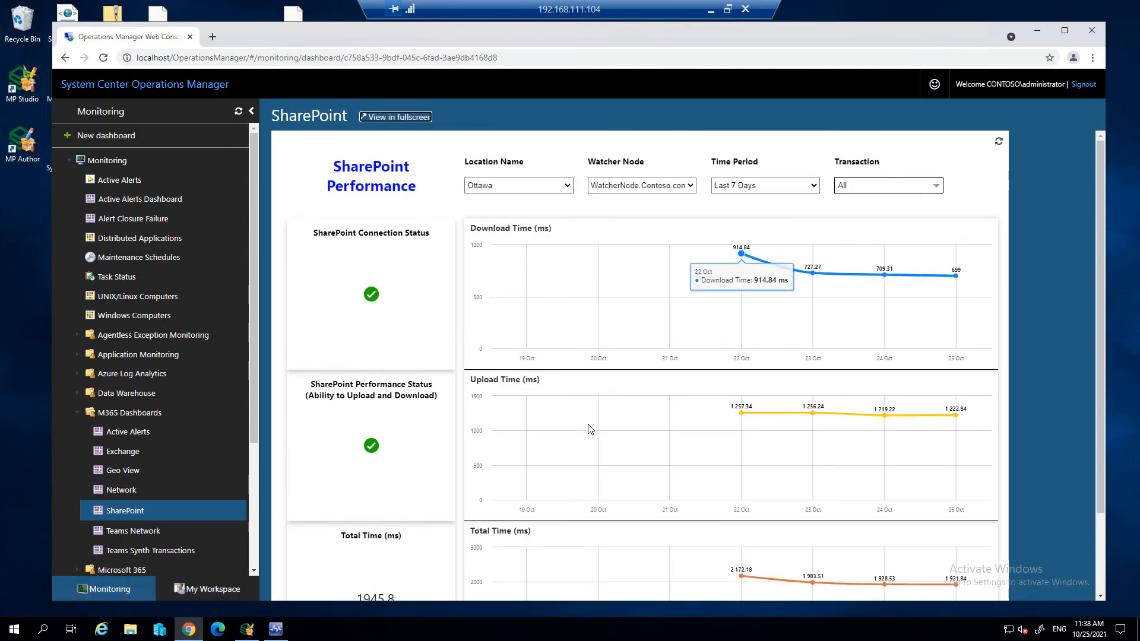
{"action": "scroll", "coordinate": [602, 426], "scroll_direction": "down", "scroll_amount": 1}
{"action": "scroll", "coordinate": [603, 419], "scroll_direction": "up", "scroll_amount": 1}
{"action": "left_click", "coordinate": [753, 187]}
{"action": "left_click", "coordinate": [764, 204]}
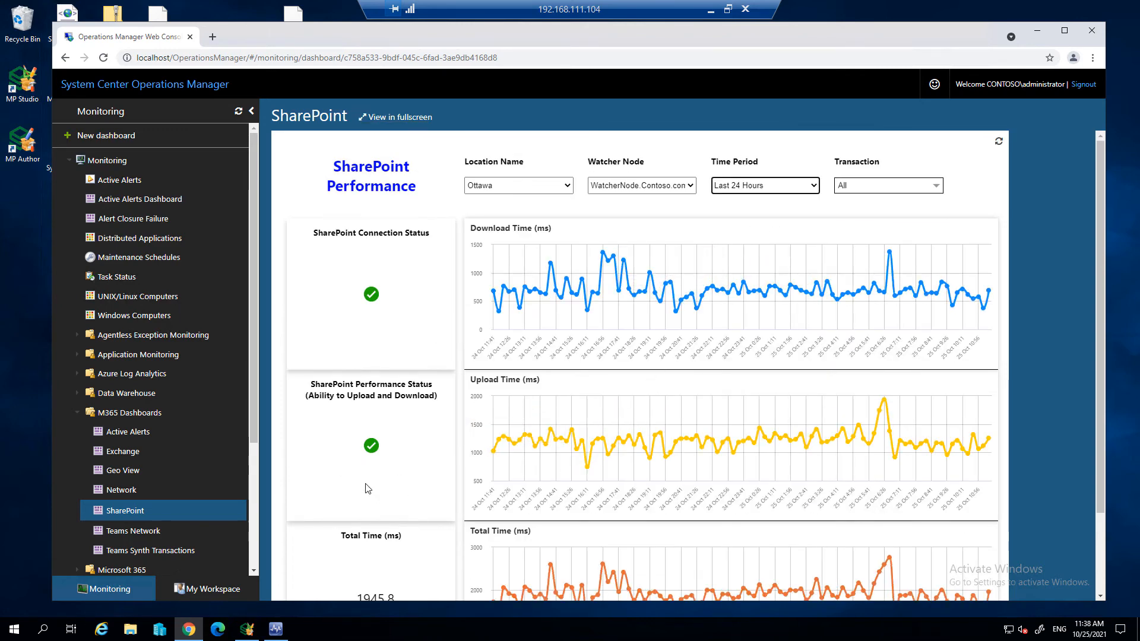
- Review the Teams Network assessment charts and the upload, download and total times in the Teams Synth Transactions dashboard
{"action": "left_click", "coordinate": [154, 534]}
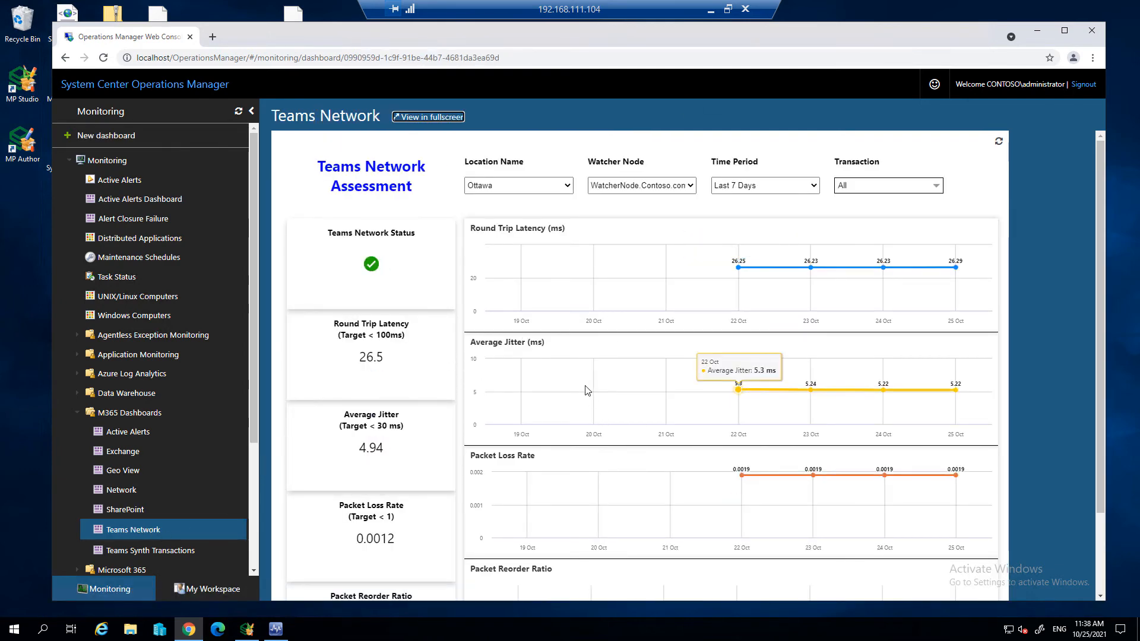
{"action": "scroll", "coordinate": [573, 495], "scroll_direction": "down", "scroll_amount": 1}
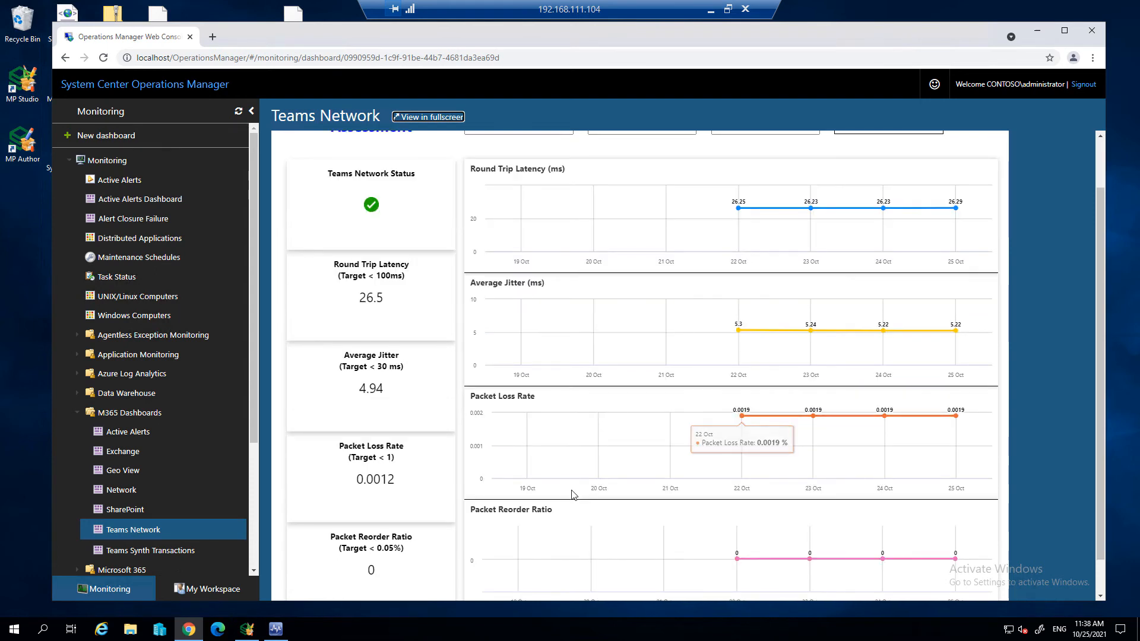
{"action": "left_click", "coordinate": [169, 551]}
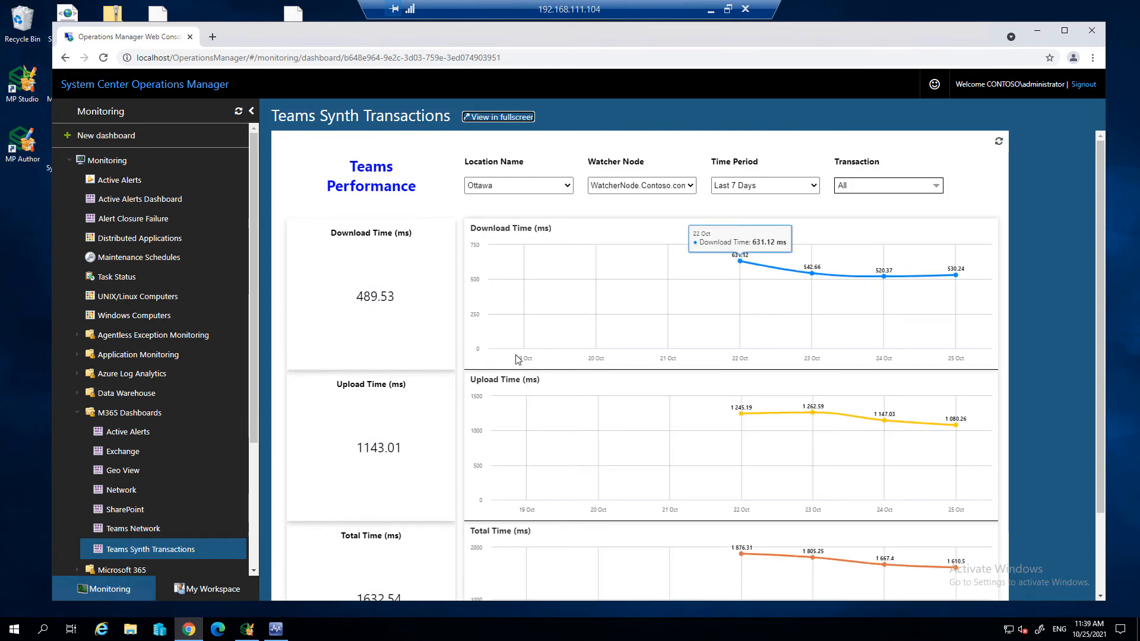
{"action": "scroll", "coordinate": [587, 336], "scroll_direction": "down", "scroll_amount": 2}
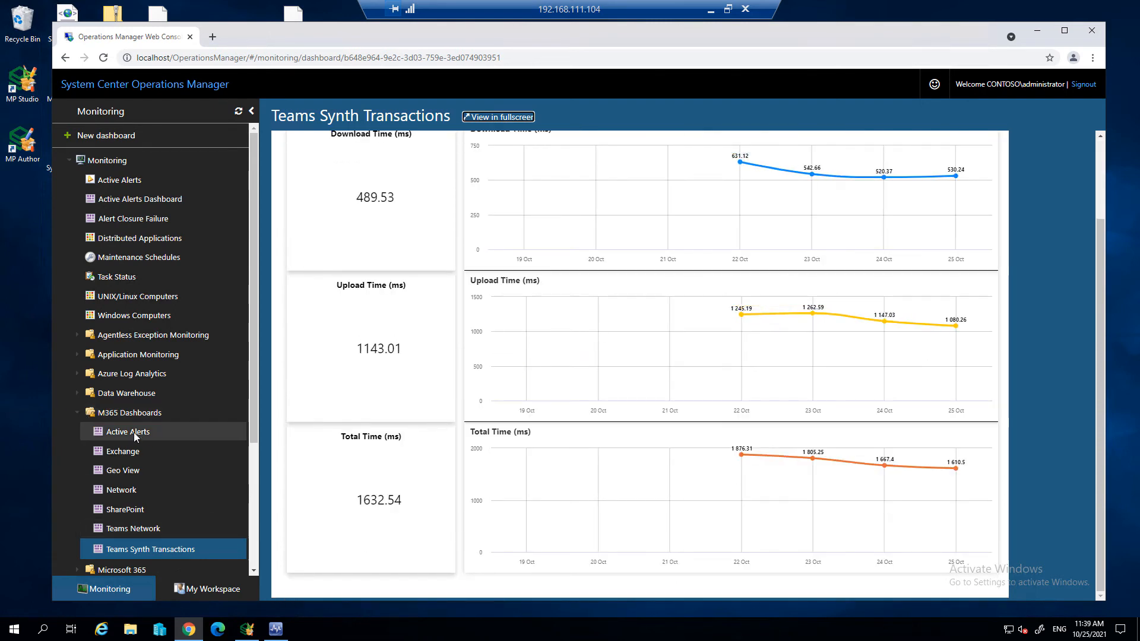
- Switch to the Operations Manager console, expand Licensing Views, open Consumed Licenses, and chart both the Total Units and Consumed Units counters
{"action": "left_click", "coordinate": [275, 629]}
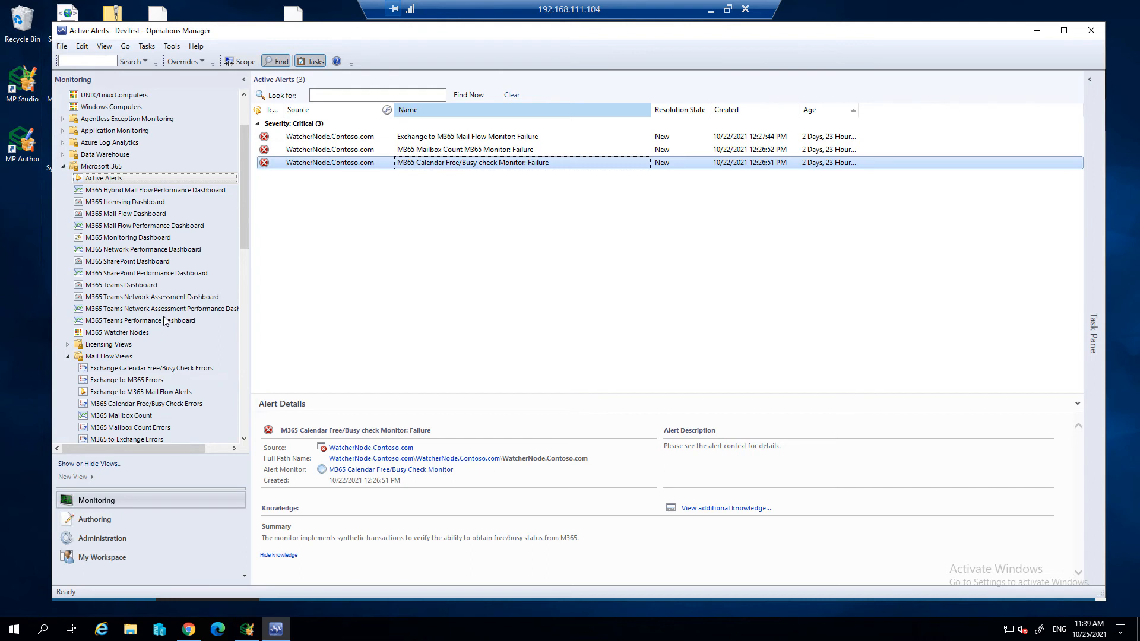
{"action": "scroll", "coordinate": [167, 323], "scroll_direction": "down", "scroll_amount": 3}
{"action": "left_click", "coordinate": [68, 238]}
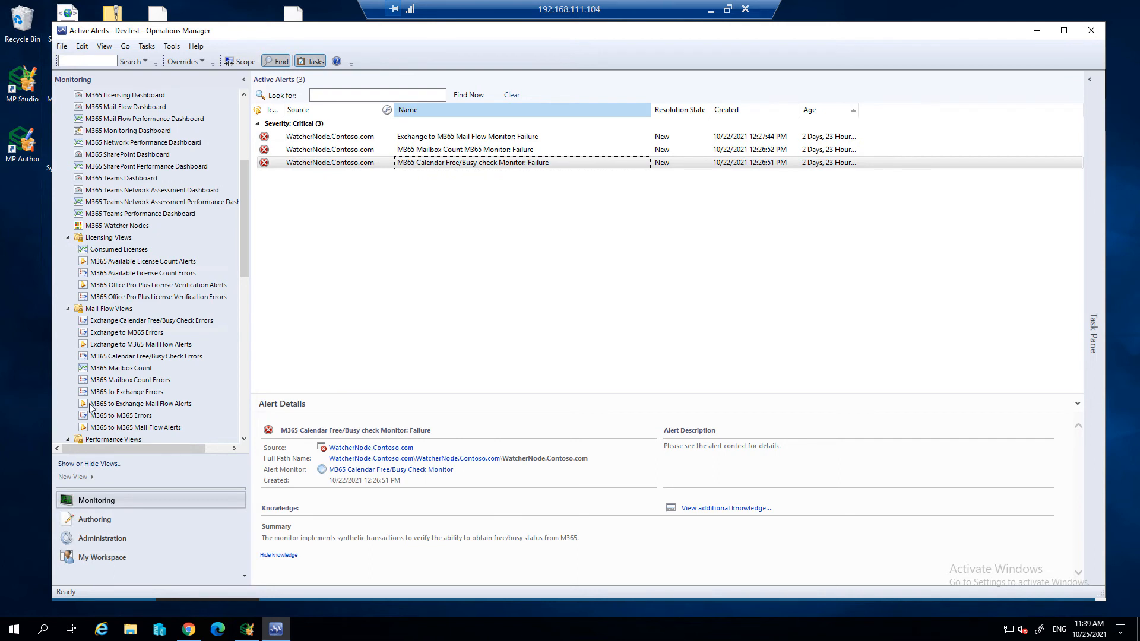
{"action": "left_click", "coordinate": [130, 251]}
{"action": "left_click", "coordinate": [262, 448]}
{"action": "left_click", "coordinate": [263, 461]}
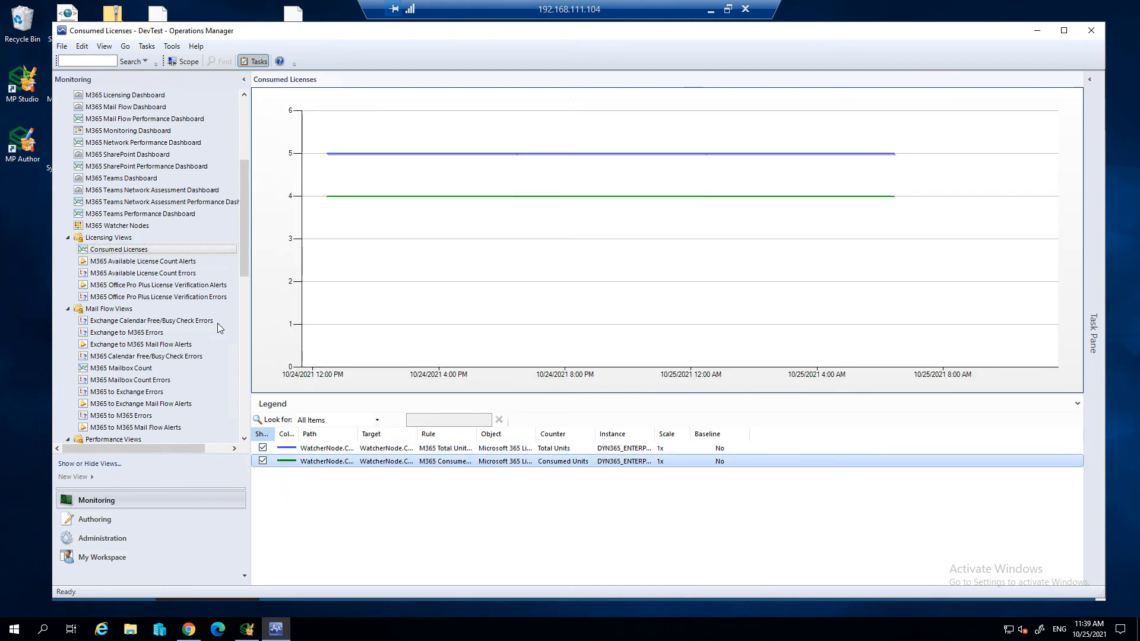
- Check the M365 Available License Count Errors and M365 Available License Count Alerts views
{"action": "left_click", "coordinate": [174, 271]}
{"action": "left_click", "coordinate": [176, 273]}
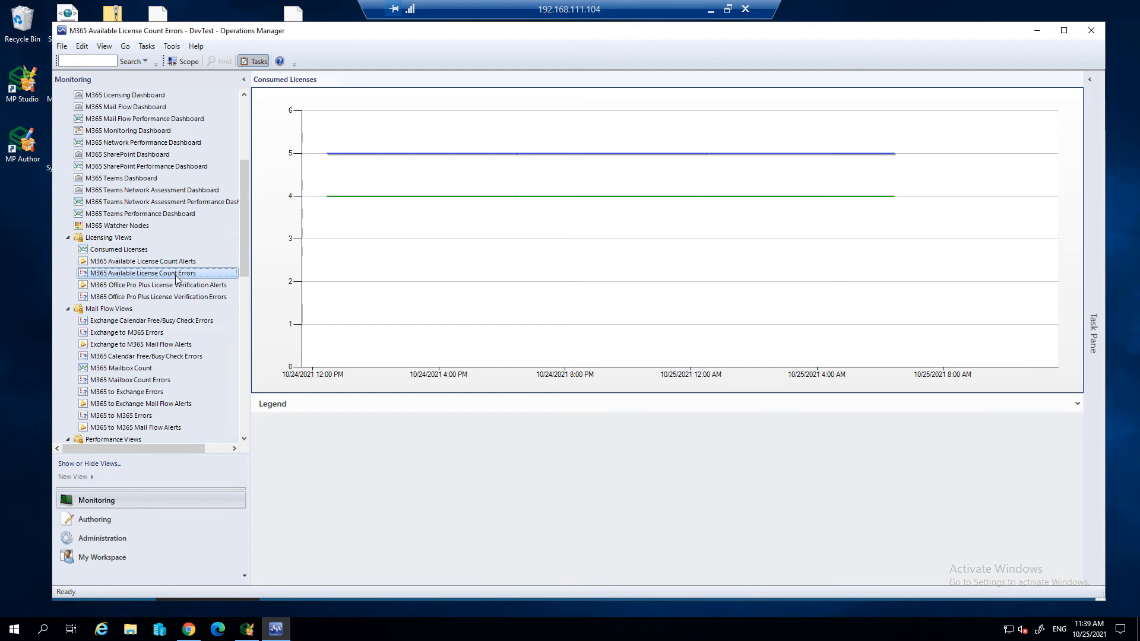
{"action": "left_click", "coordinate": [181, 263]}
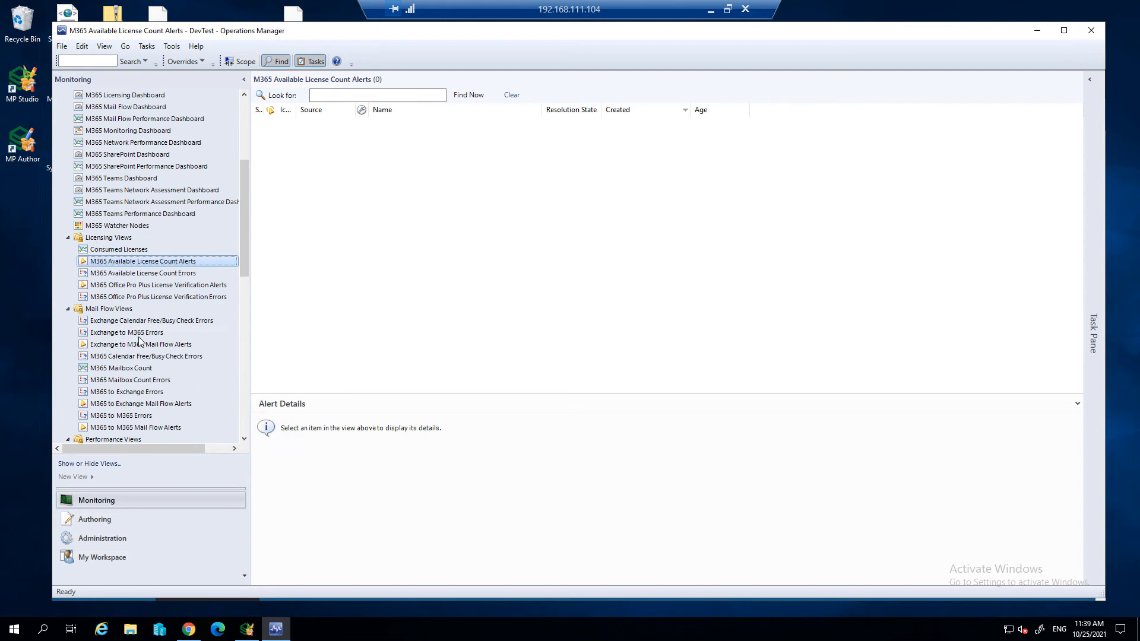
- Check the M365 Mailbox Count, M365 Mailbox Count Errors and M365 to Exchange Errors views, and browse the Performance, SharePoint and Teams view lists
{"action": "left_click", "coordinate": [147, 372]}
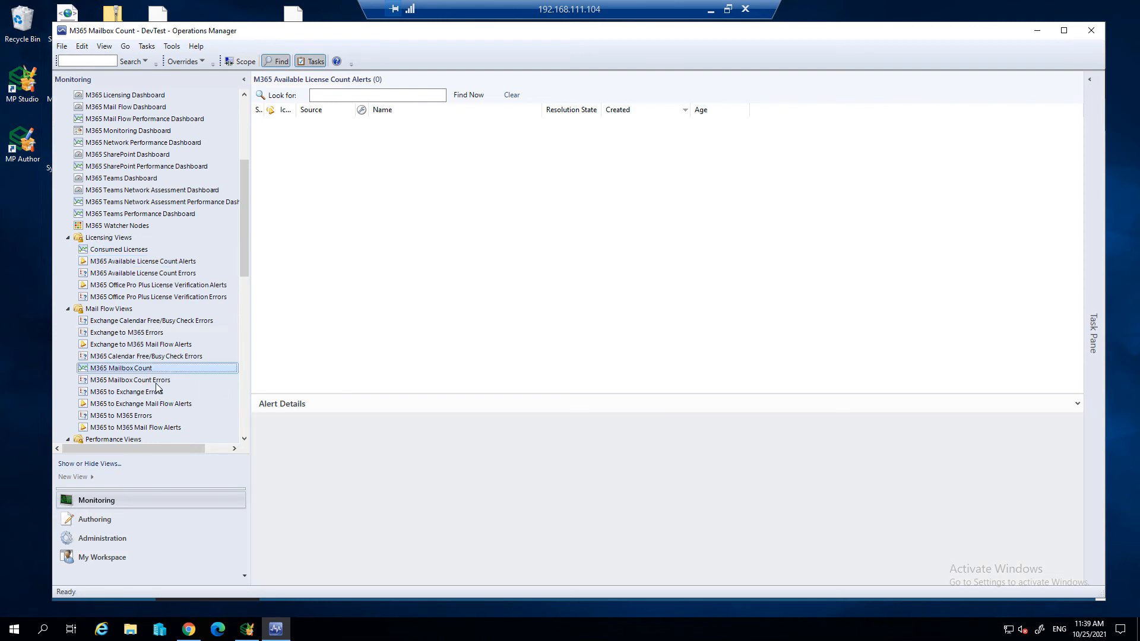
{"action": "left_click", "coordinate": [163, 382]}
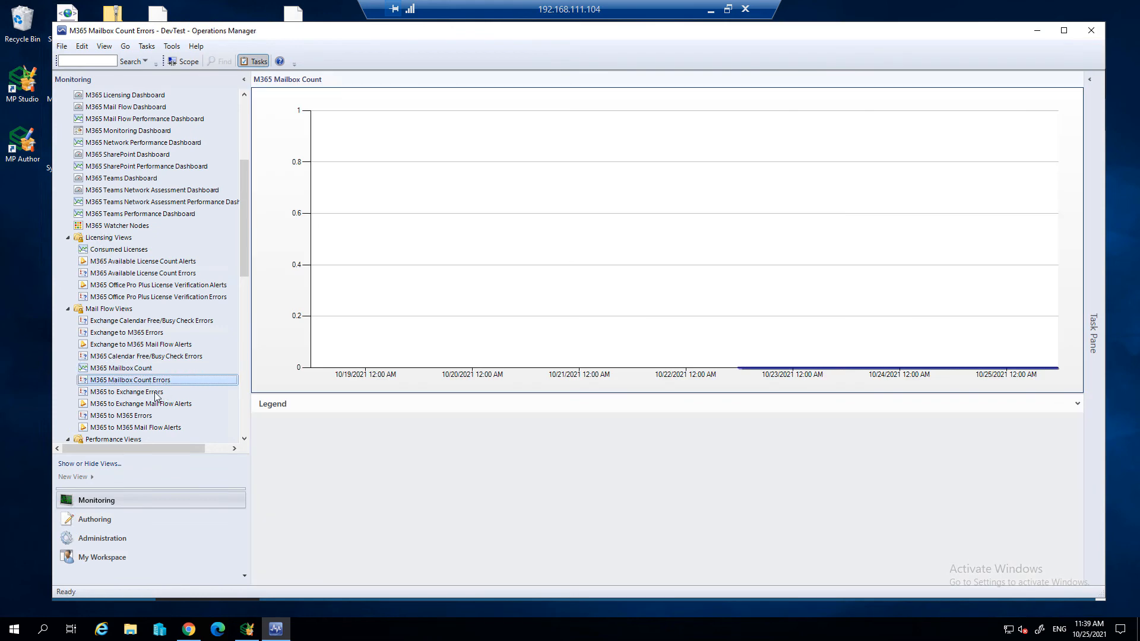
{"action": "left_click", "coordinate": [160, 393]}
{"action": "scroll", "coordinate": [180, 371], "scroll_direction": "down", "scroll_amount": 2}
{"action": "scroll", "coordinate": [180, 371], "scroll_direction": "down", "scroll_amount": 3}
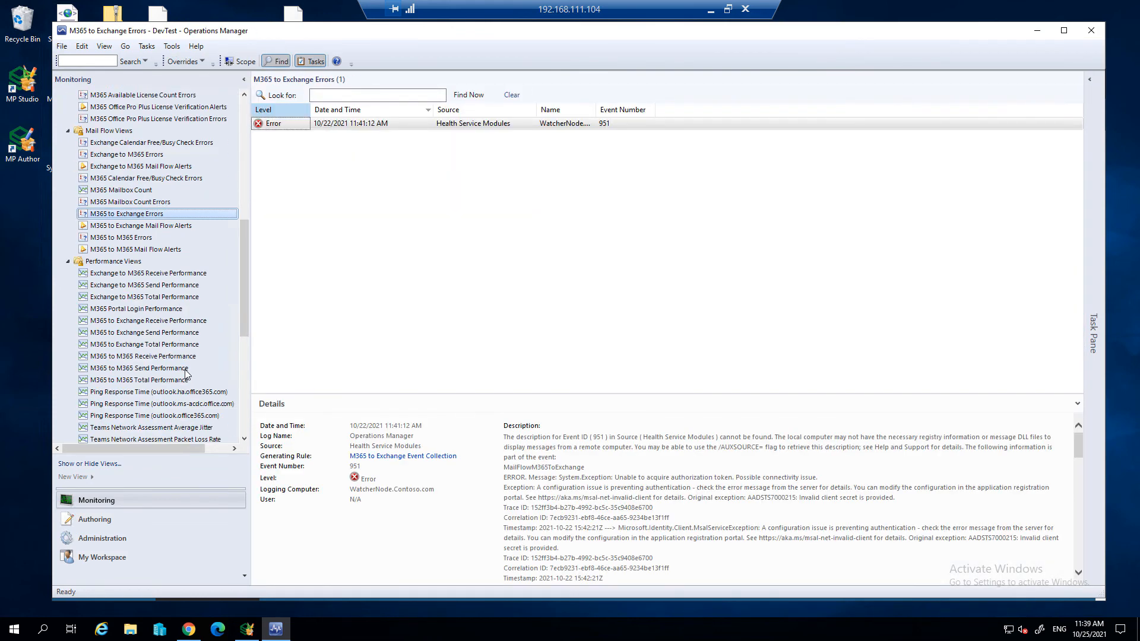
{"action": "scroll", "coordinate": [180, 371], "scroll_direction": "down", "scroll_amount": 2}
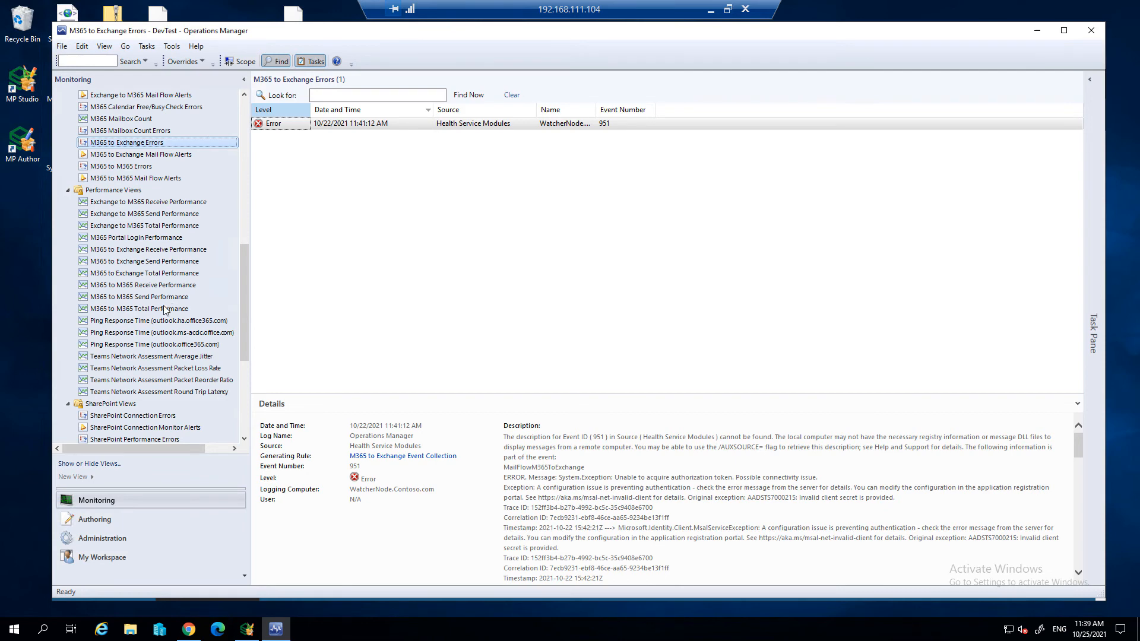
{"action": "scroll", "coordinate": [174, 310], "scroll_direction": "down", "scroll_amount": 4}
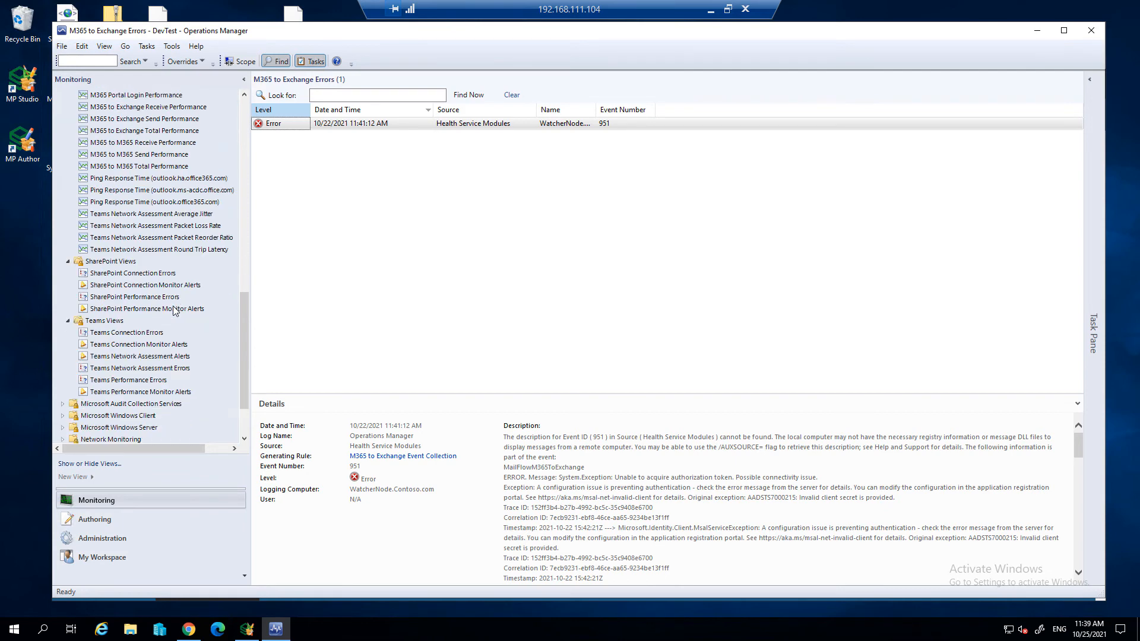
- Finish browsing the Teams views in the Monitoring tree and switch the console to the Authoring workspace
{"action": "scroll", "coordinate": [174, 310], "scroll_direction": "down", "scroll_amount": 1}
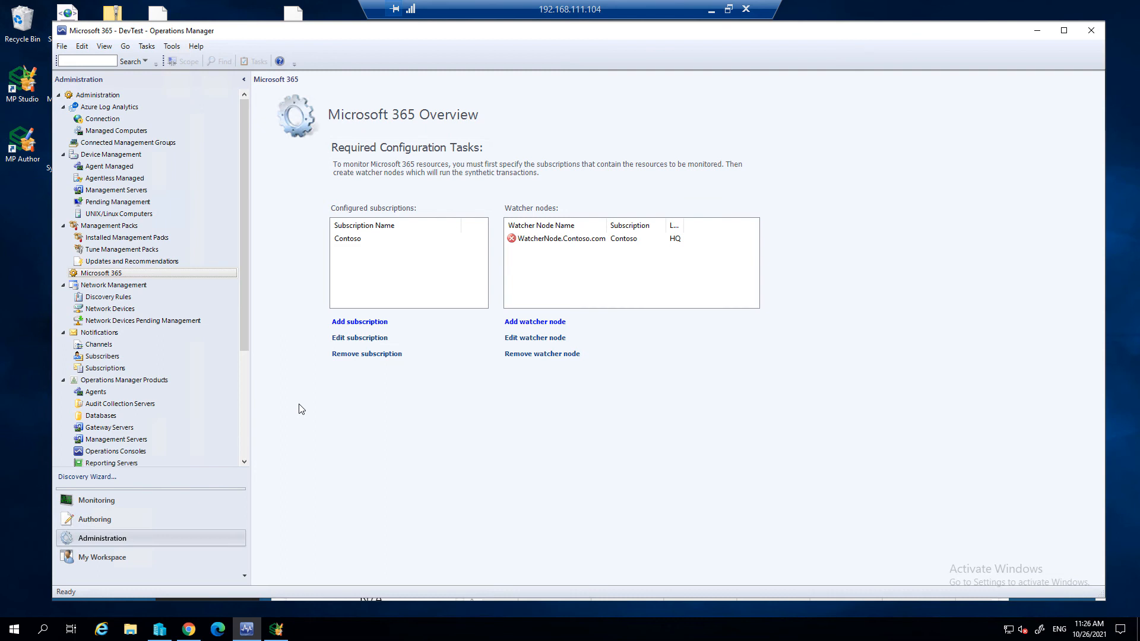
{"action": "left_click", "coordinate": [119, 517]}
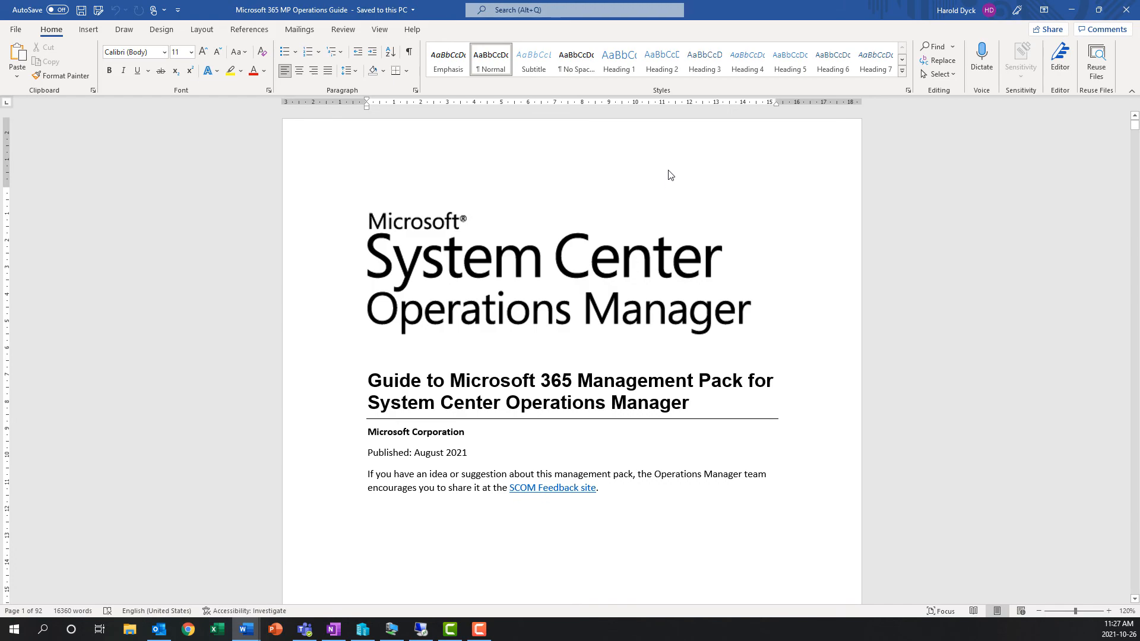
- In the Microsoft 365 MP Operations Guide in Word, read the Cookdown and Interval Overrides appendix and its data source table
{"action": "scroll", "coordinate": [670, 175], "scroll_direction": "down", "scroll_amount": 20}
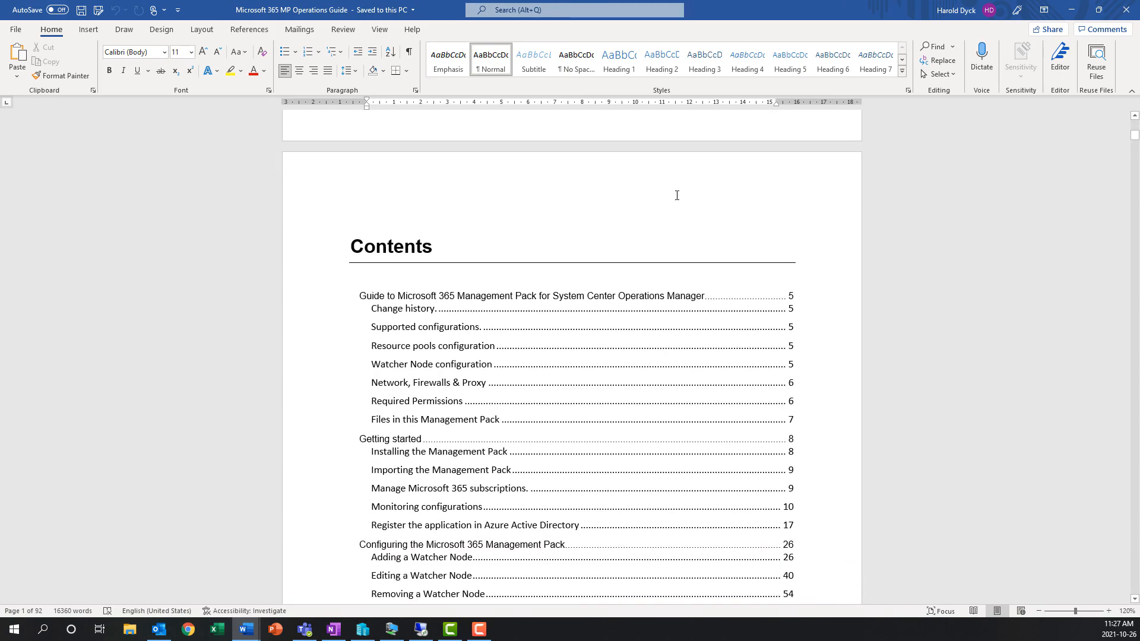
{"action": "scroll", "coordinate": [681, 190], "scroll_direction": "down", "scroll_amount": 10}
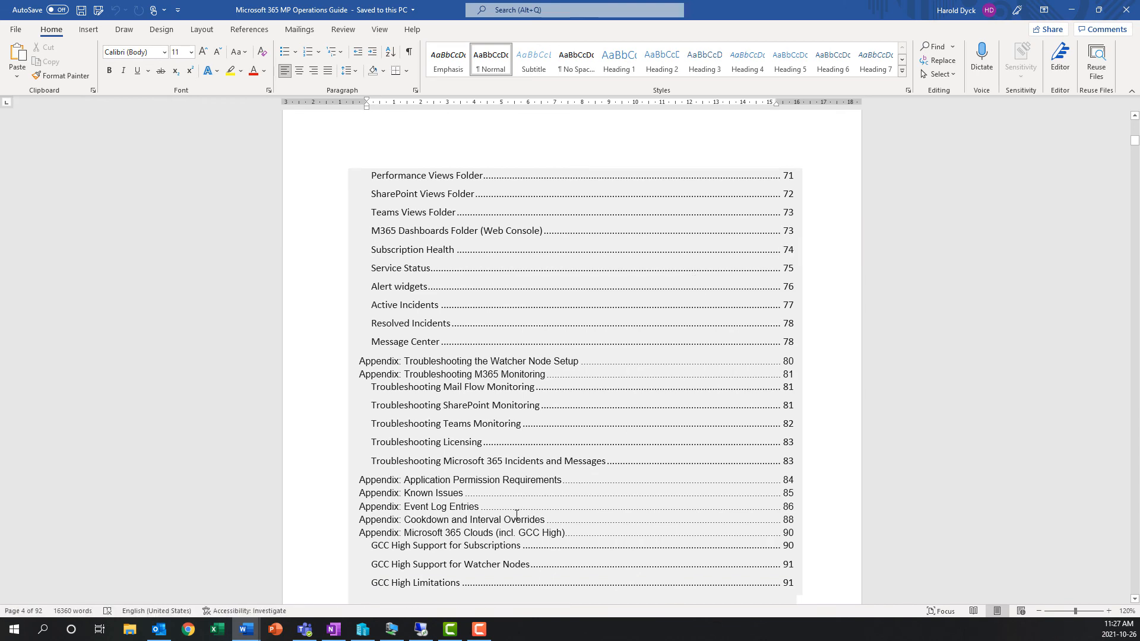
{"action": "left_click", "coordinate": [493, 521], "text": "ctrl"}
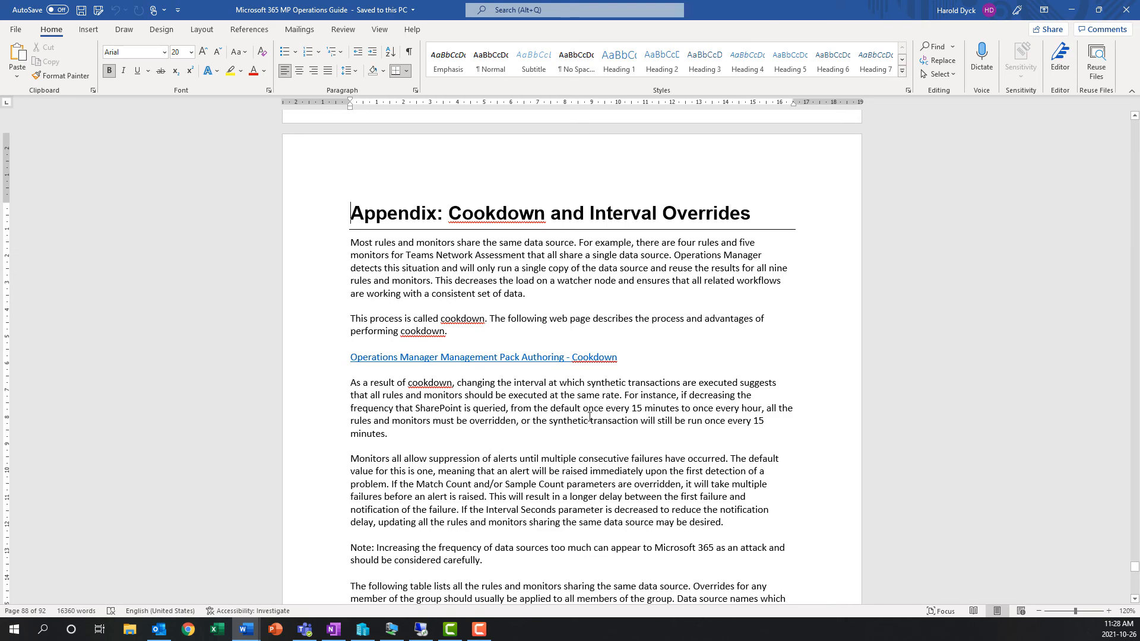
{"action": "scroll", "coordinate": [556, 443], "scroll_direction": "down", "scroll_amount": 5}
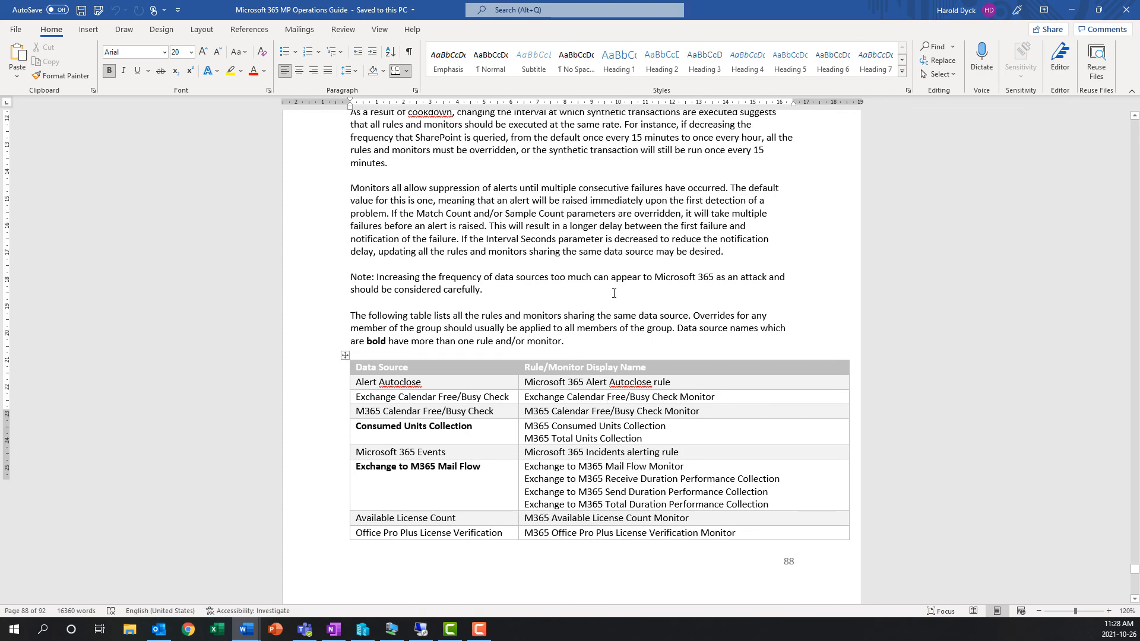
{"action": "scroll", "coordinate": [607, 291], "scroll_direction": "down", "scroll_amount": 7}
{"action": "scroll", "coordinate": [609, 291], "scroll_direction": "down", "scroll_amount": 3}
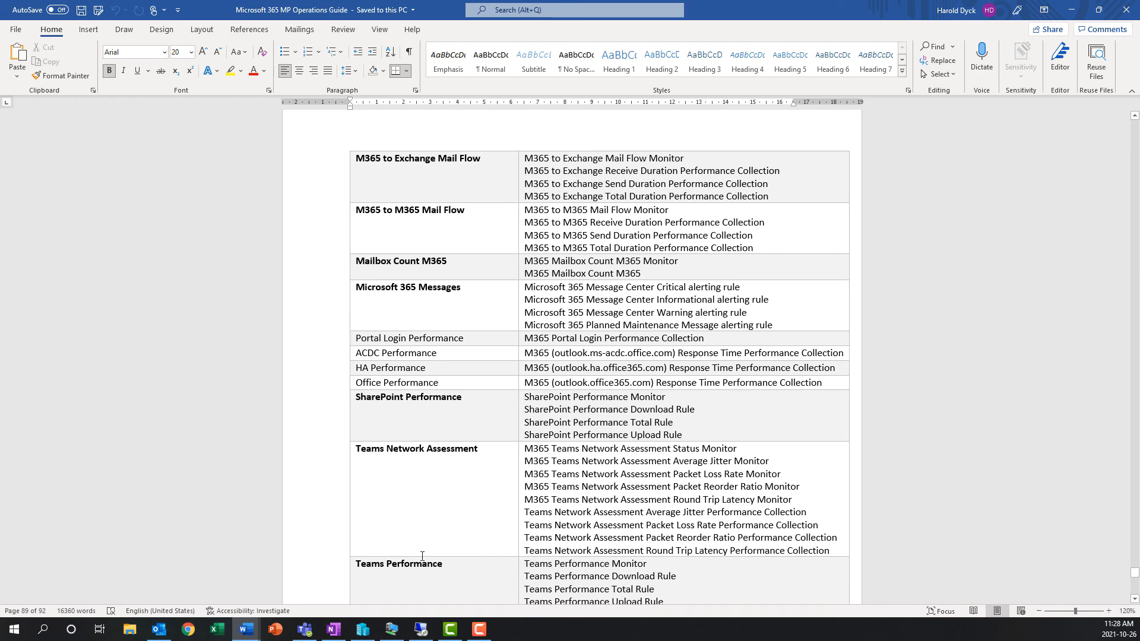
- Switch back to the Operations Manager console and search the Monitors list for "teams"
{"action": "key", "text": "alt+Tab"}
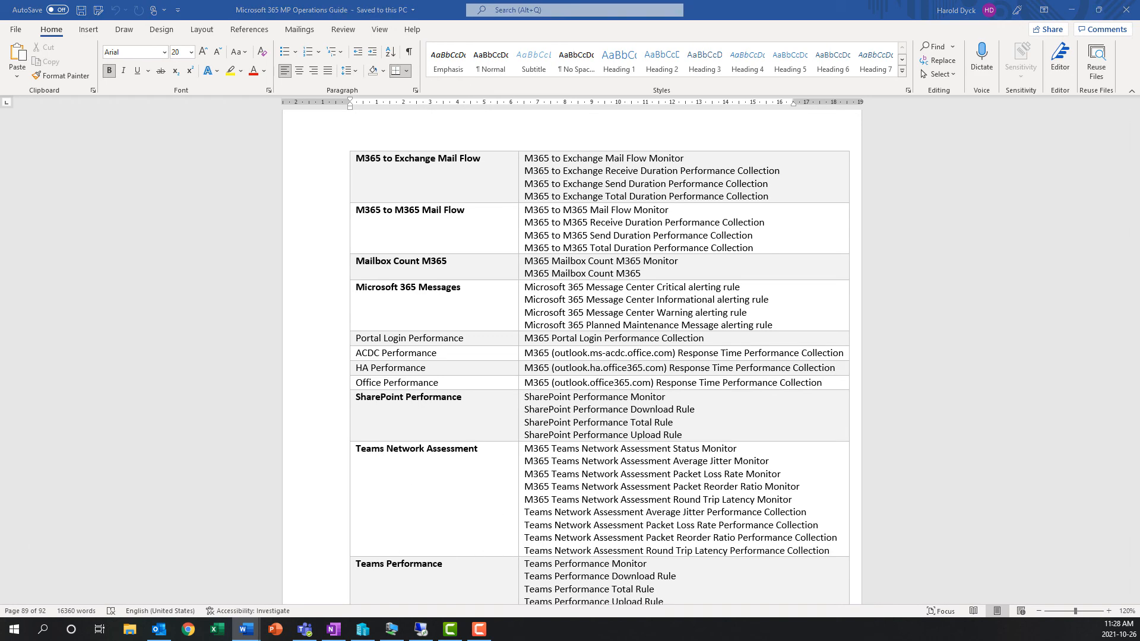
{"action": "left_click", "coordinate": [333, 111]}
{"action": "type", "text": "tea"}
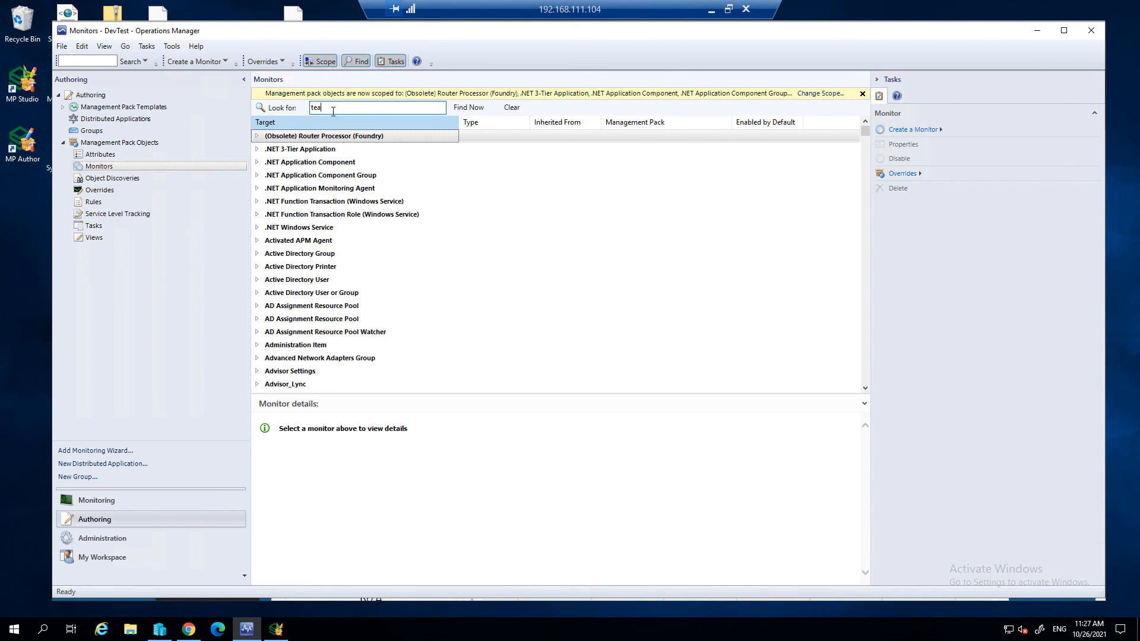
{"action": "type", "text": "ms"}
{"action": "key", "text": "Return"}
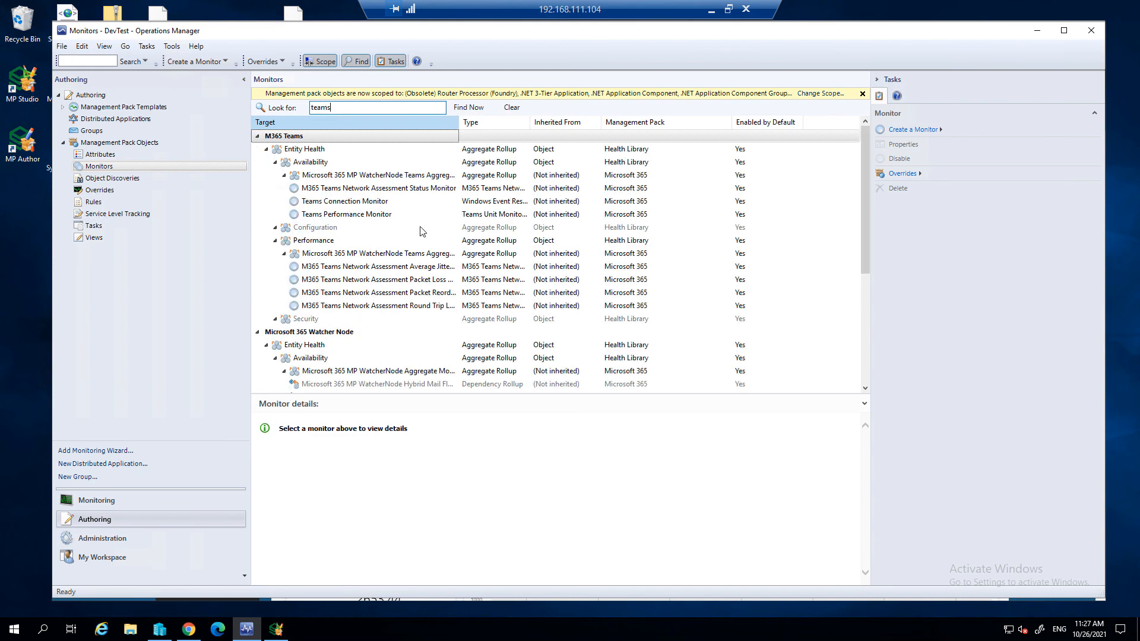
- View the M365 Teams Network Assessment Average Jitter Monitor's override properties for all objects of class M365 Teams, and close them without changes
{"action": "left_click", "coordinate": [387, 272]}
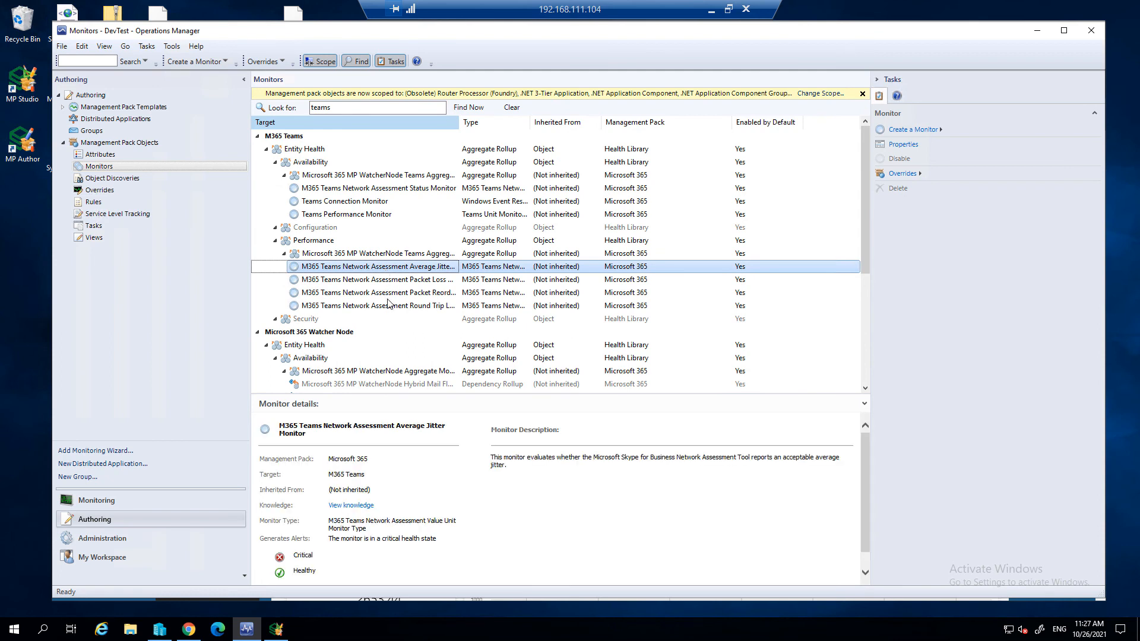
{"action": "right_click", "coordinate": [391, 267]}
{"action": "mouse_move", "coordinate": [443, 314]}
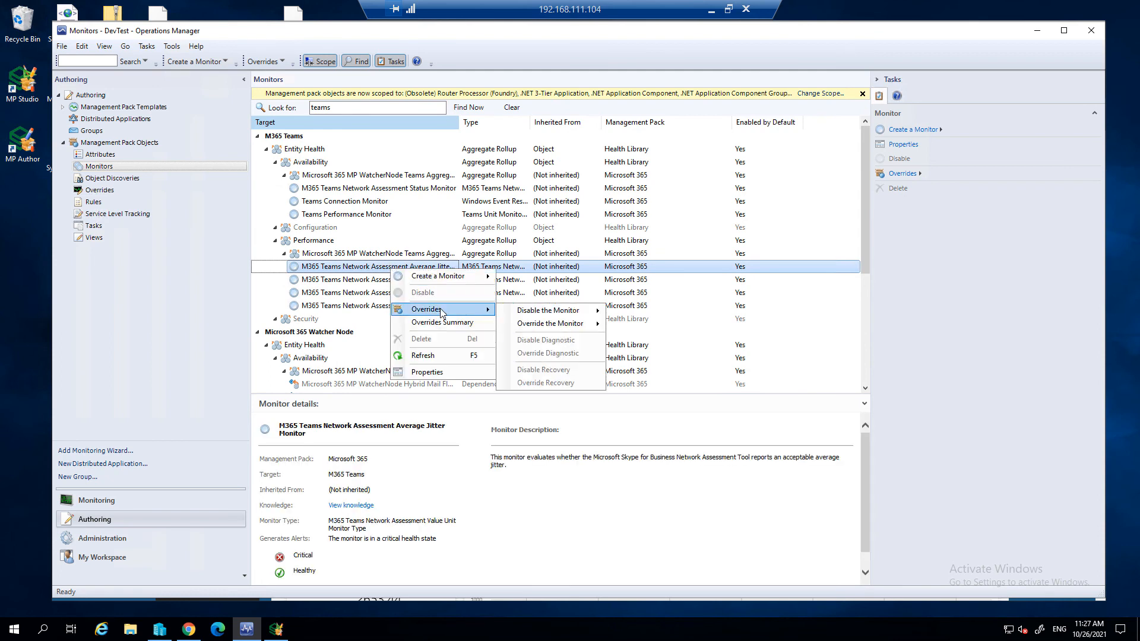
{"action": "mouse_move", "coordinate": [567, 324]}
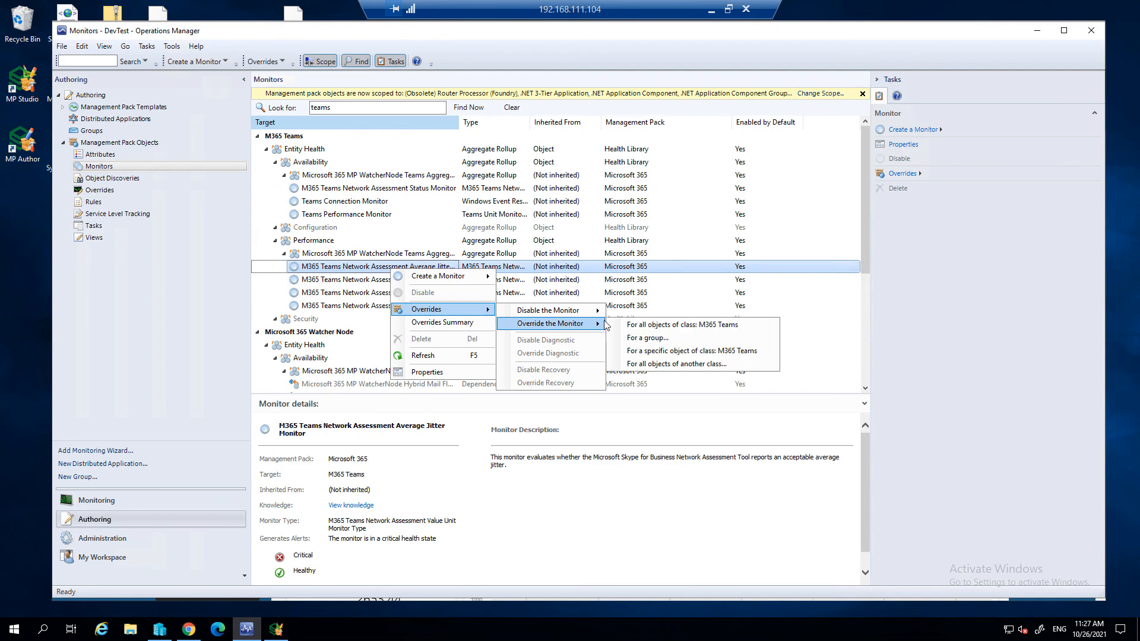
{"action": "left_click", "coordinate": [659, 326]}
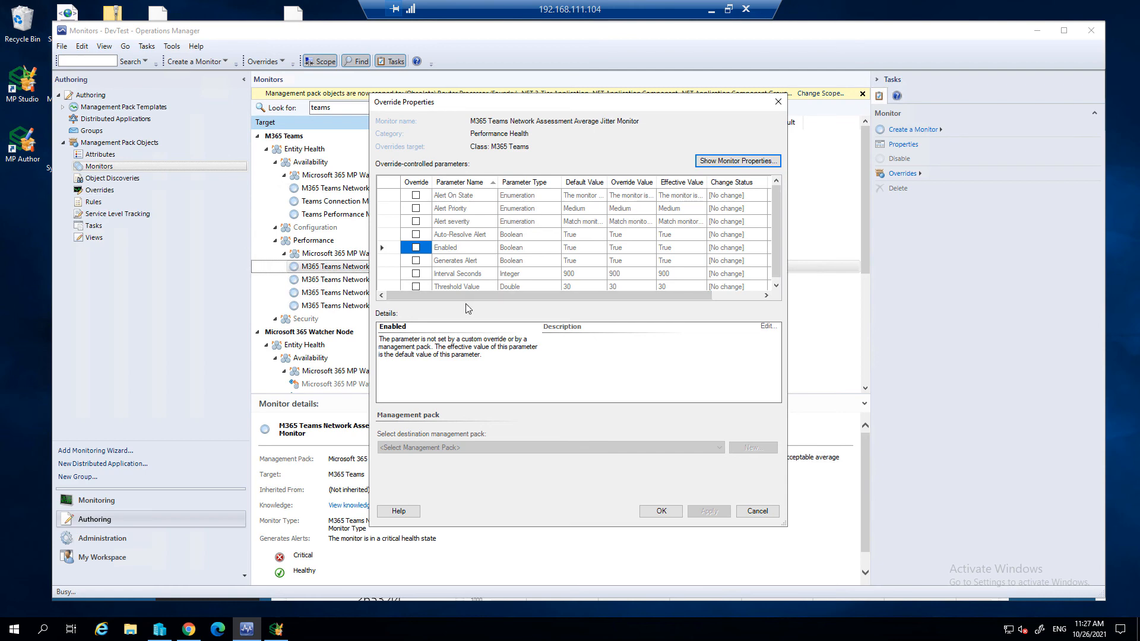
{"action": "left_click", "coordinate": [757, 511]}
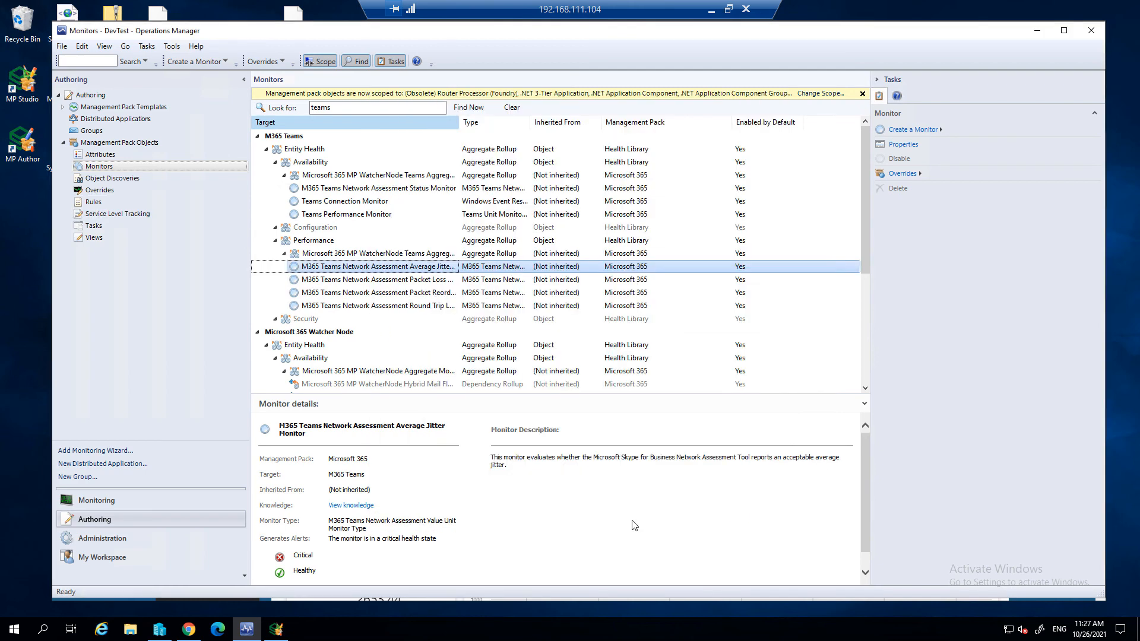
- Switch to Silect MP Studio and list the monitors of the Microsoft 365 management pack in the DevTest on Server SCOMServer management group
{"action": "left_click", "coordinate": [276, 629]}
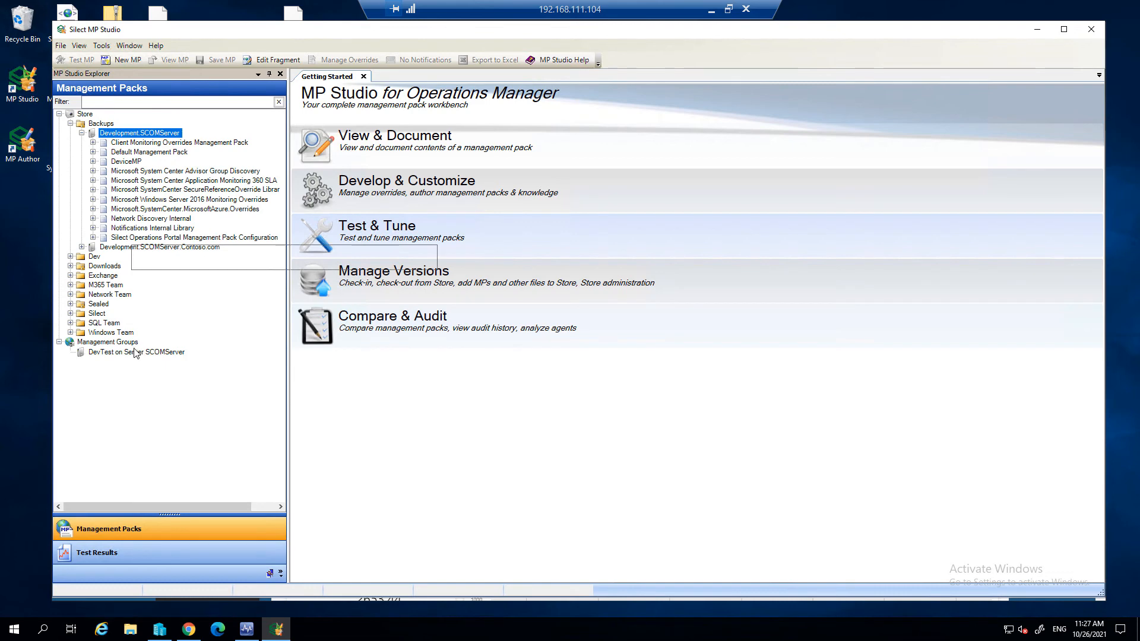
{"action": "left_click", "coordinate": [70, 124]}
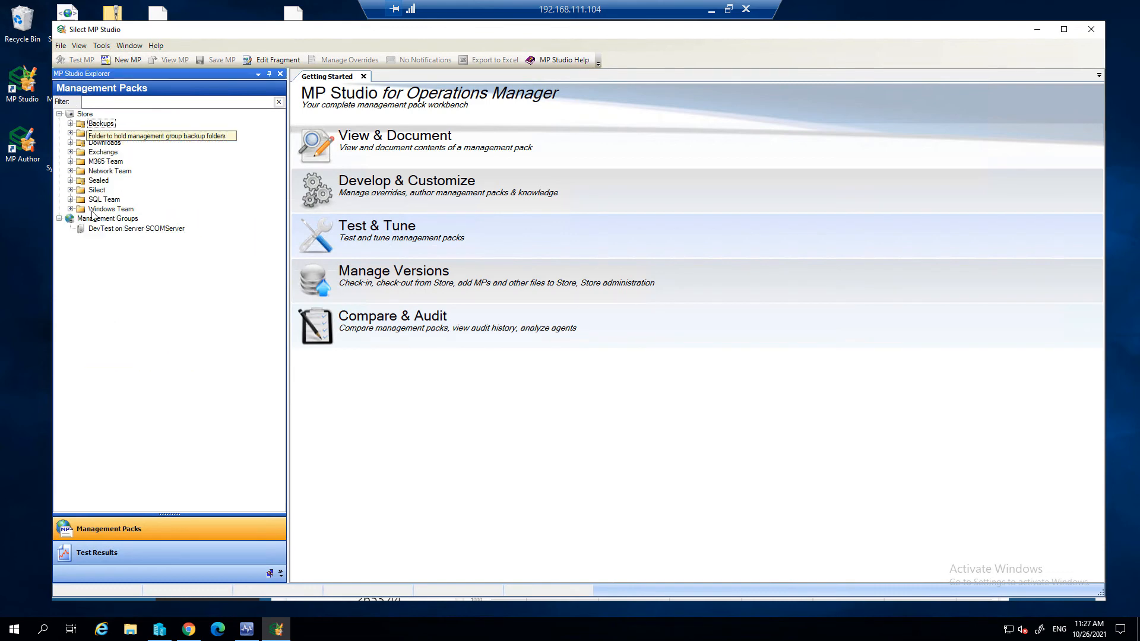
{"action": "double_click", "coordinate": [159, 230]}
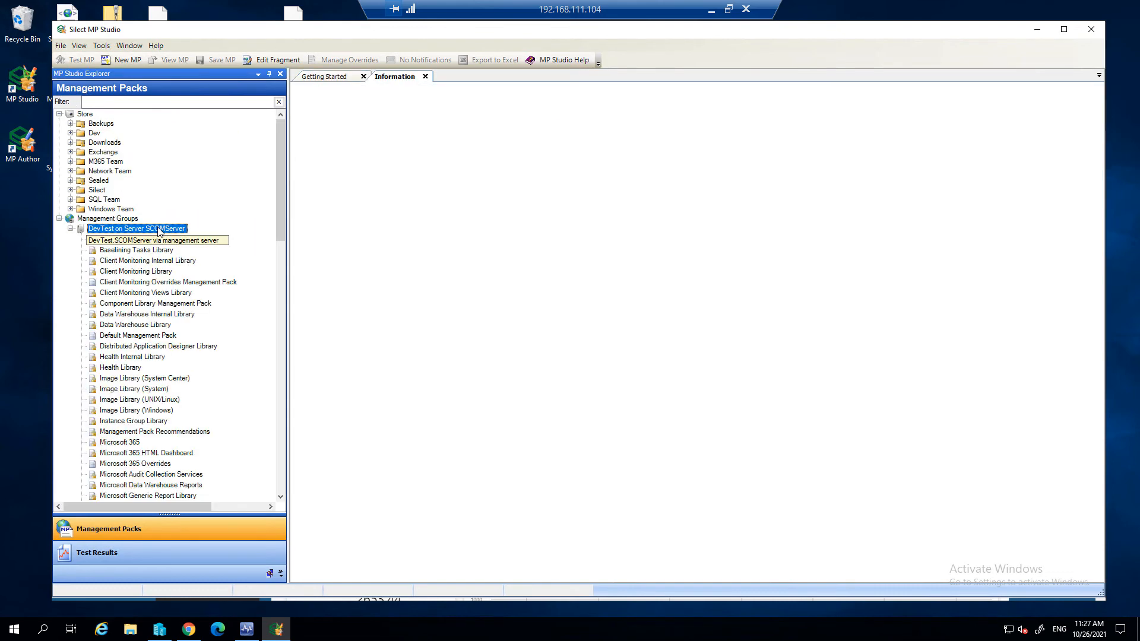
{"action": "left_click", "coordinate": [127, 443]}
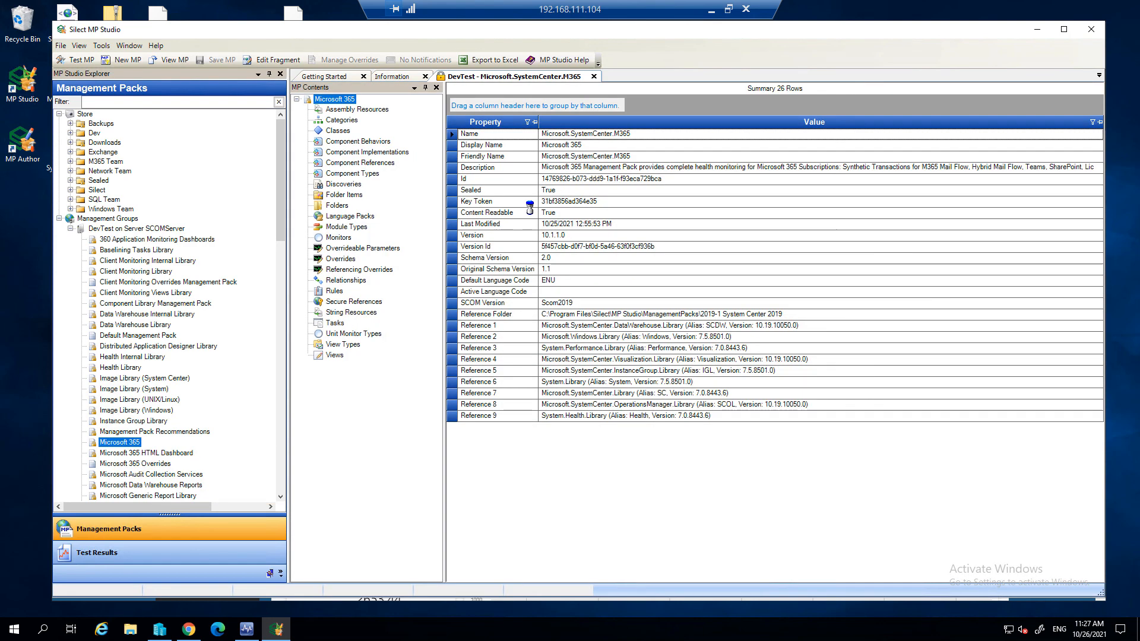
{"action": "left_click", "coordinate": [337, 237]}
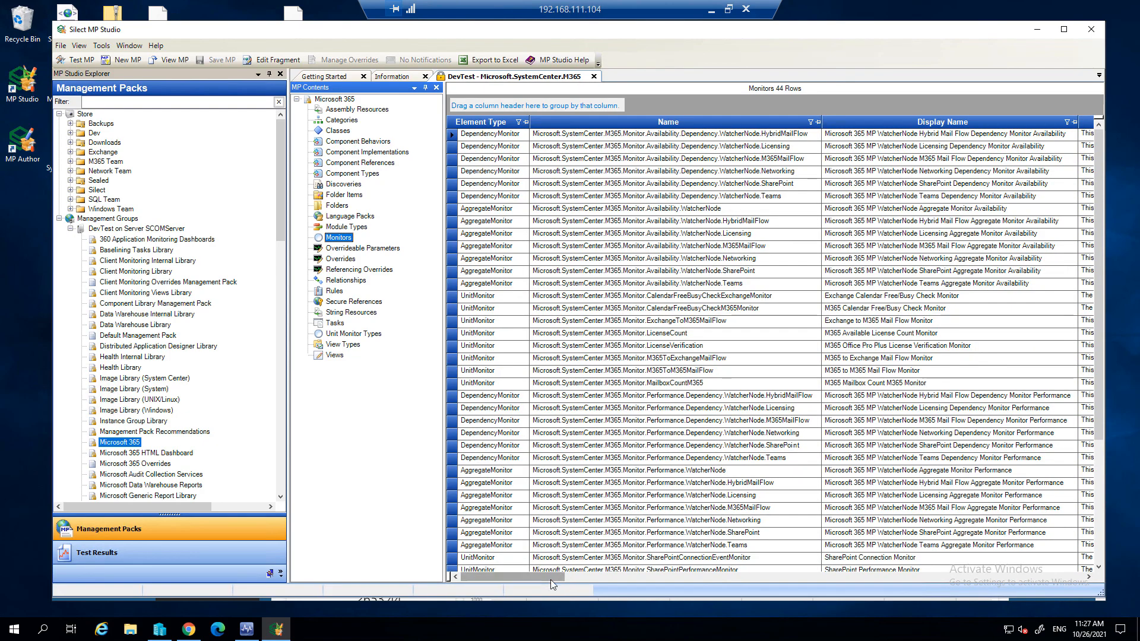
- Group the monitors by Target and expand the M365 Teams group
{"action": "left_click_drag", "start_coordinate": [550, 578], "coordinate": [749, 573]}
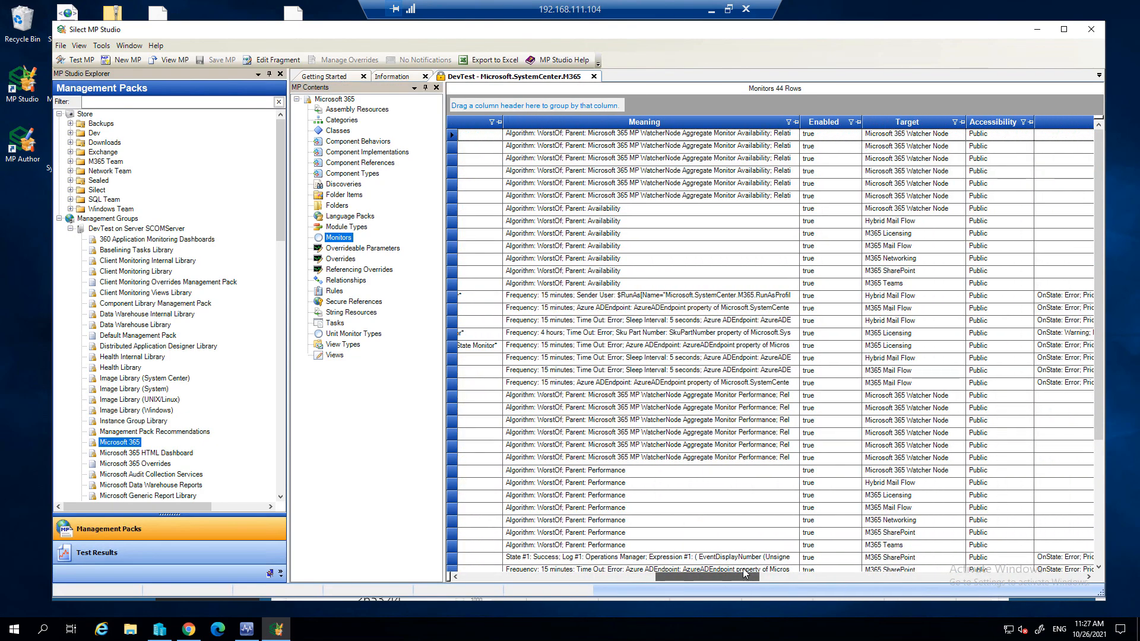
{"action": "left_click_drag", "start_coordinate": [879, 103], "coordinate": [879, 105]}
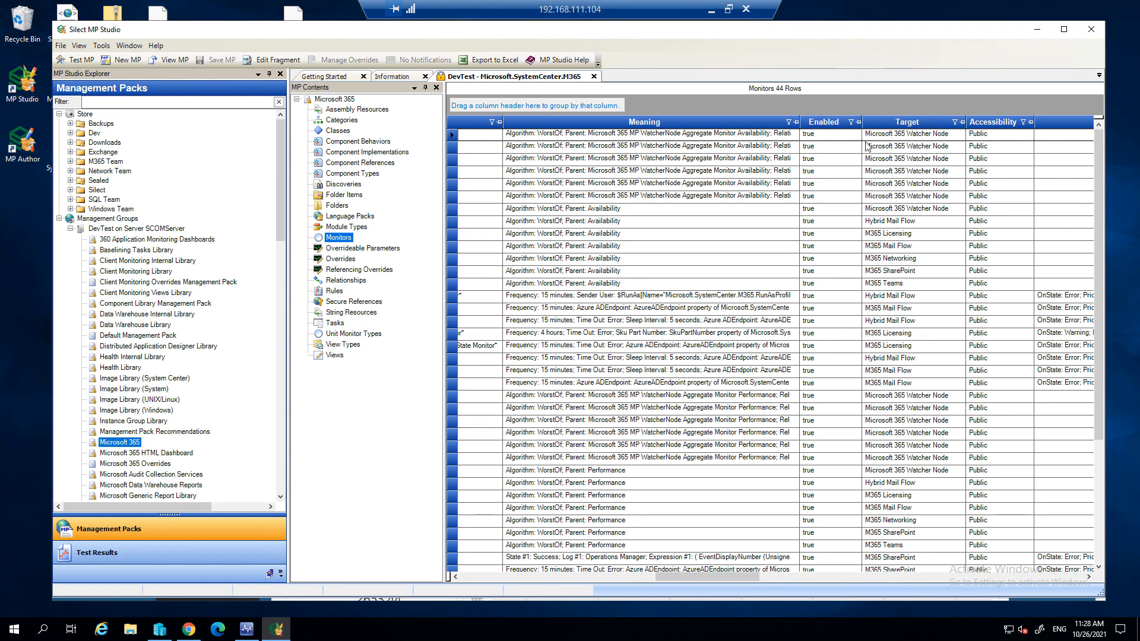
{"action": "left_click_drag", "start_coordinate": [624, 576], "coordinate": [475, 578]}
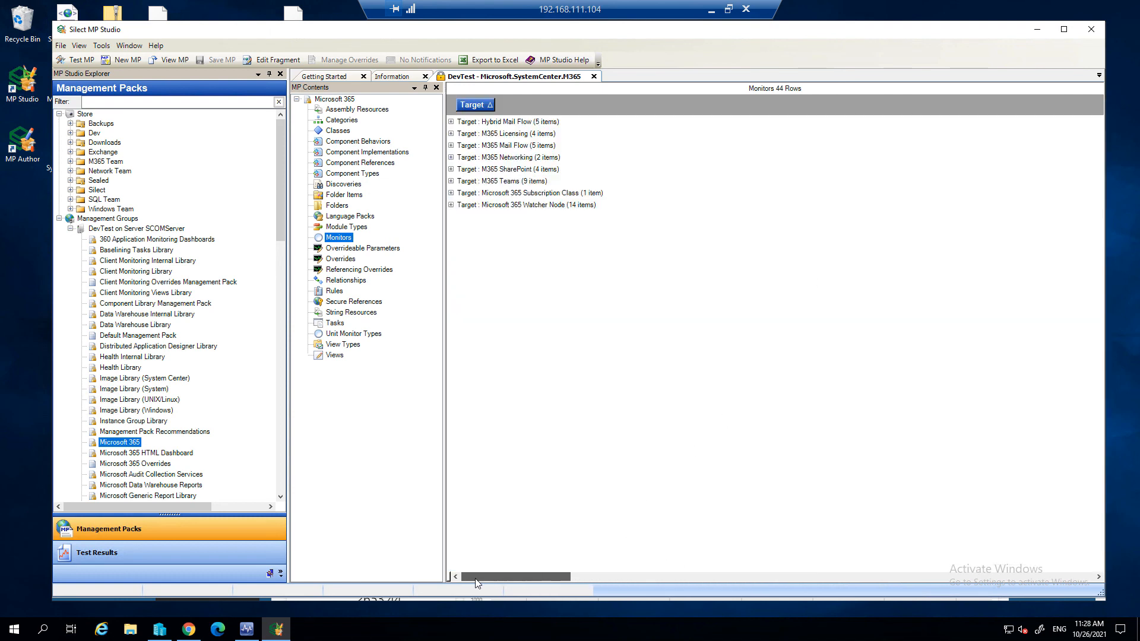
{"action": "left_click", "coordinate": [451, 181]}
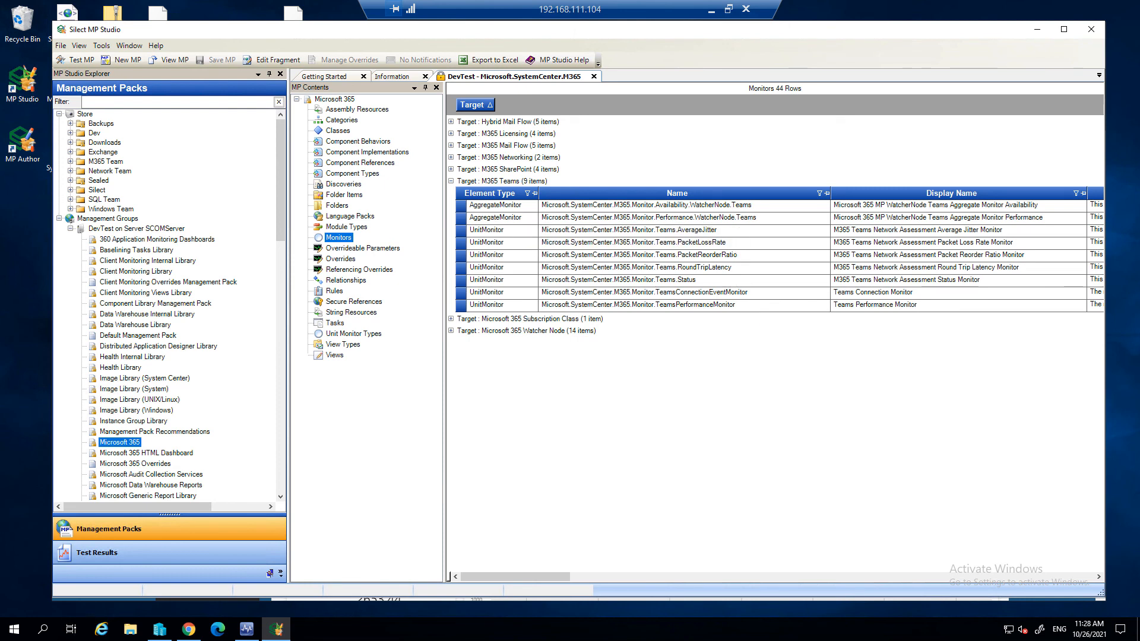
- Check in the Word guide which monitors share the Teams Network Assessment data source, and return to MP Studio
{"action": "left_click", "coordinate": [712, 10]}
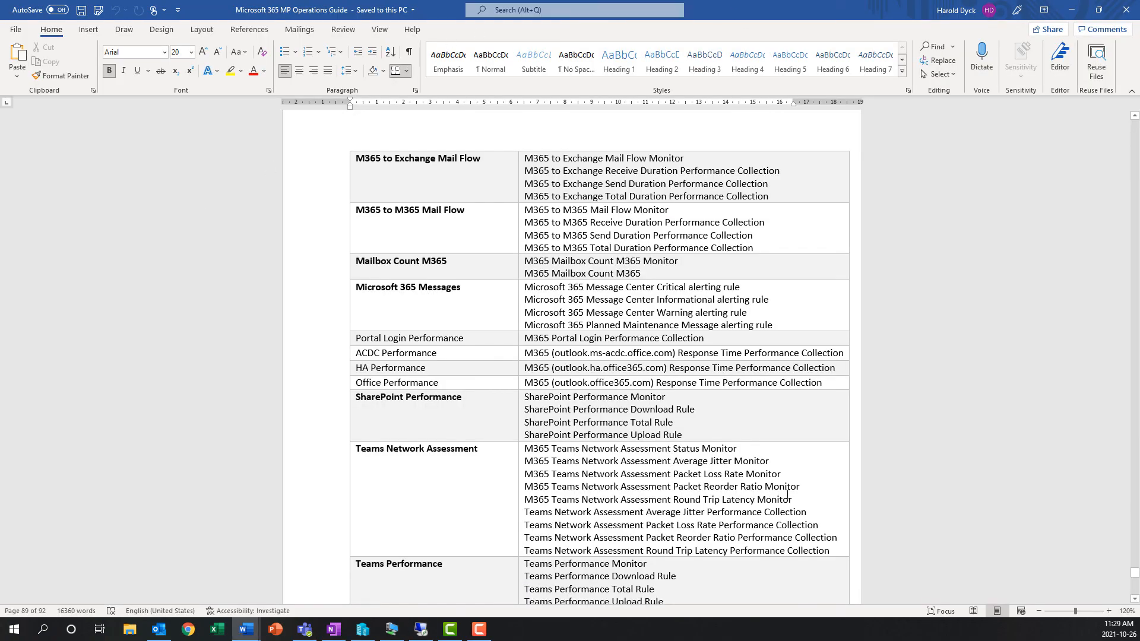
{"action": "left_click_drag", "start_coordinate": [799, 496], "coordinate": [702, 449]}
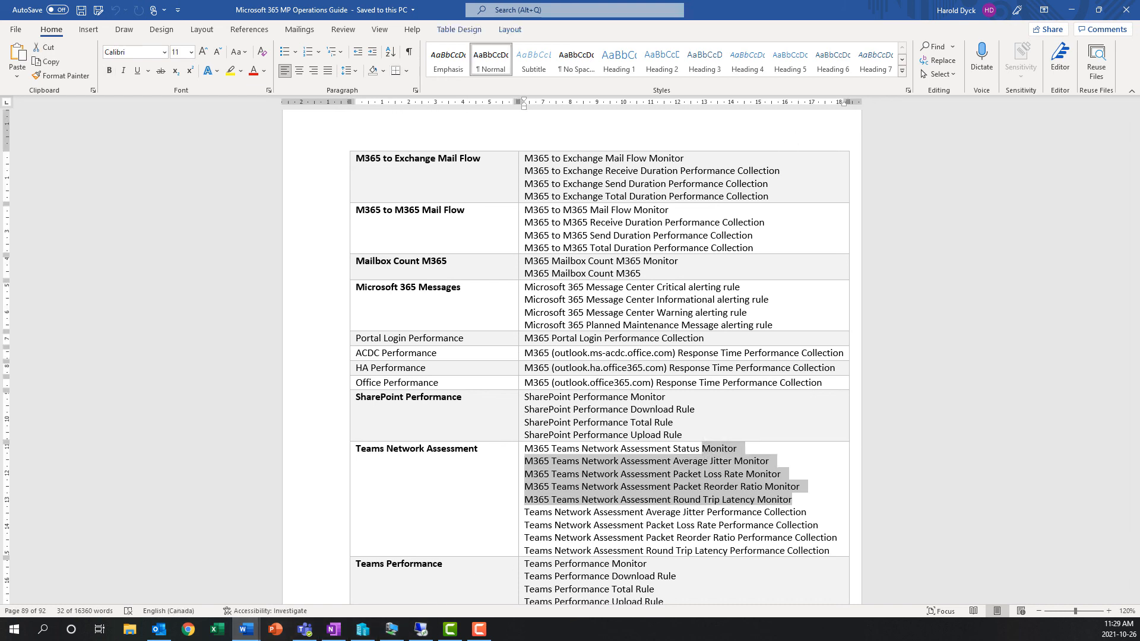
{"action": "left_click", "coordinate": [421, 630]}
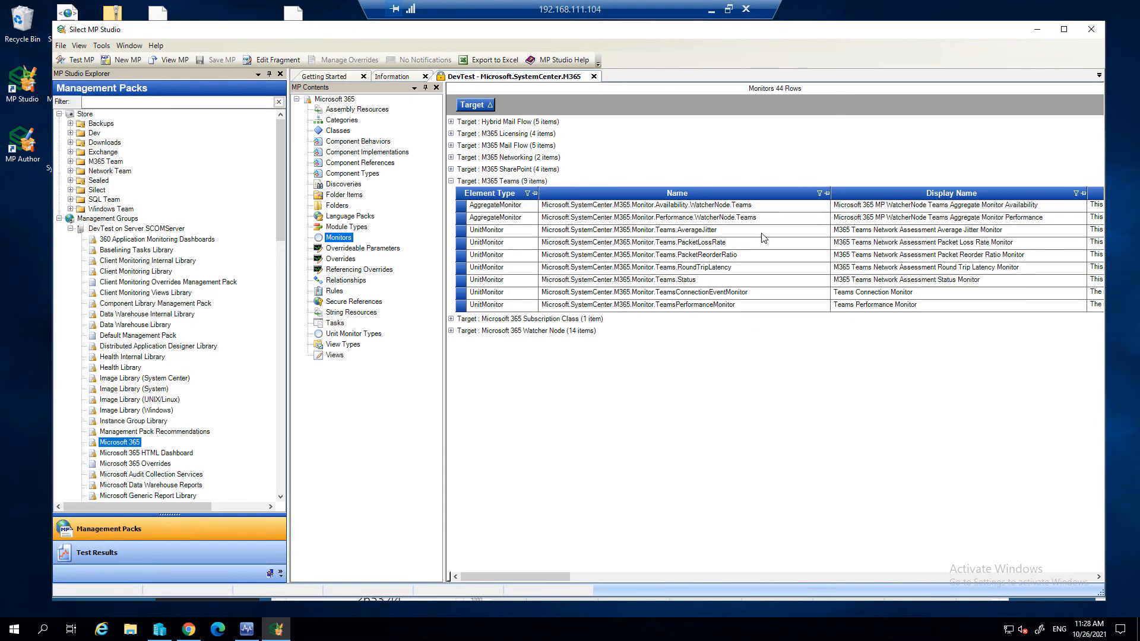
- Start managing overrides for the five Teams Network Assessment monitors, storing them in the Microsoft.SystemCenter.M365.Overrides management pack
{"action": "left_click_drag", "start_coordinate": [726, 234], "coordinate": [725, 282]}
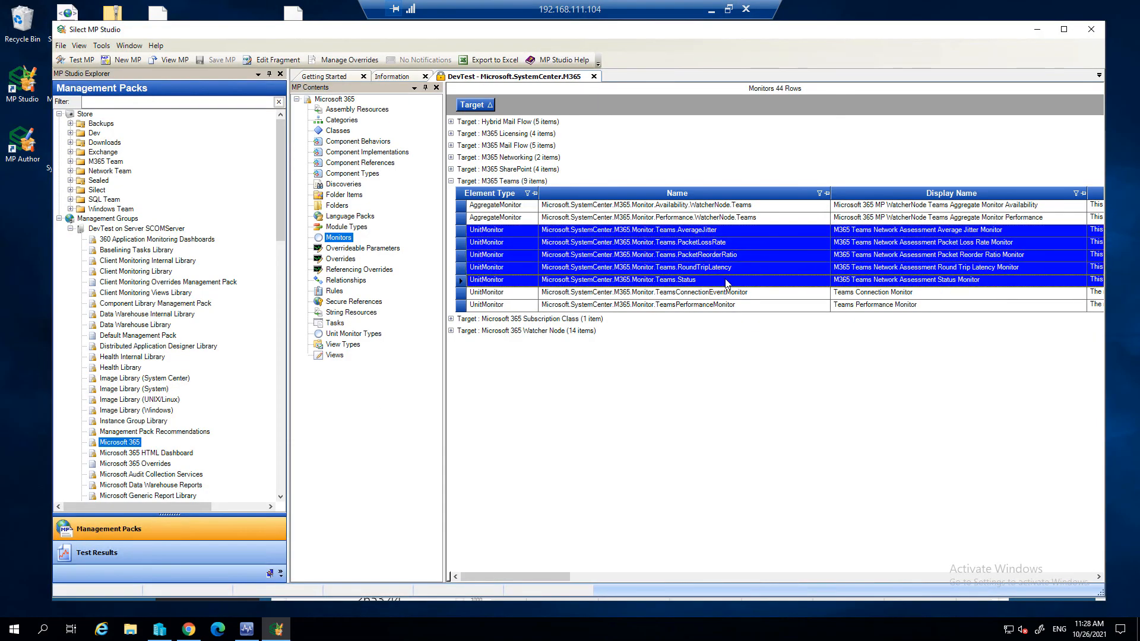
{"action": "right_click", "coordinate": [735, 256]}
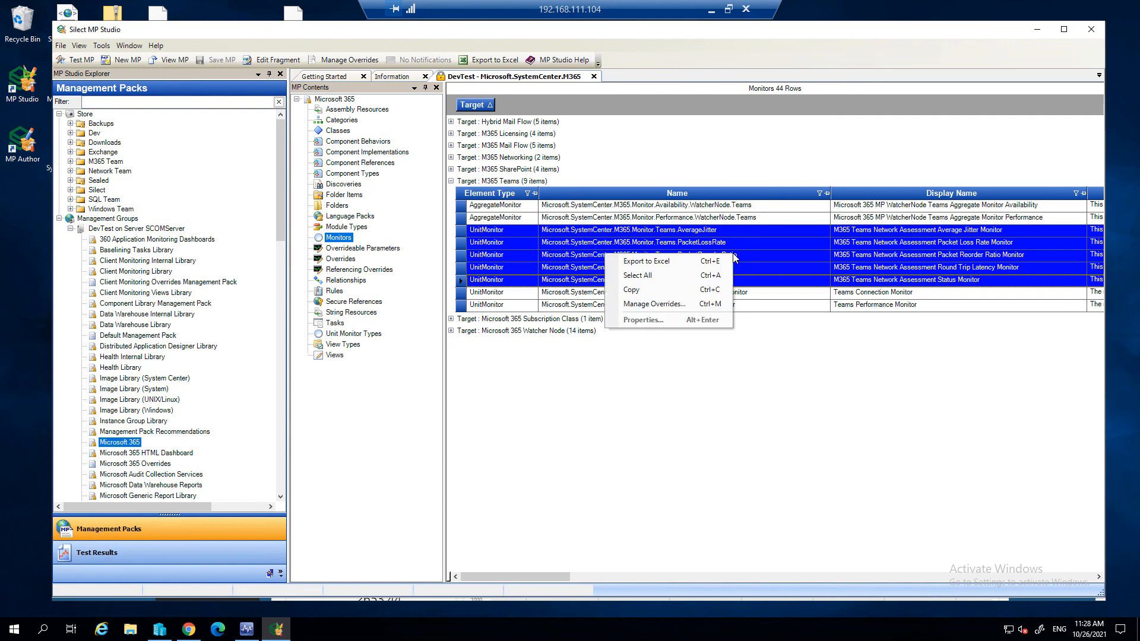
{"action": "left_click", "coordinate": [682, 306]}
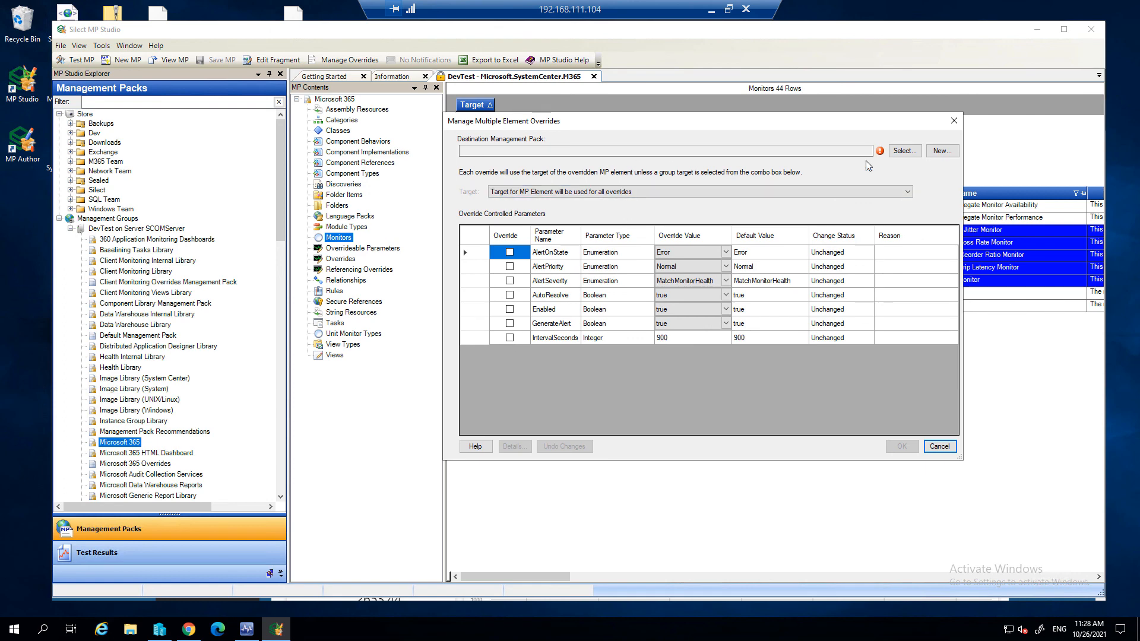
{"action": "left_click", "coordinate": [904, 152]}
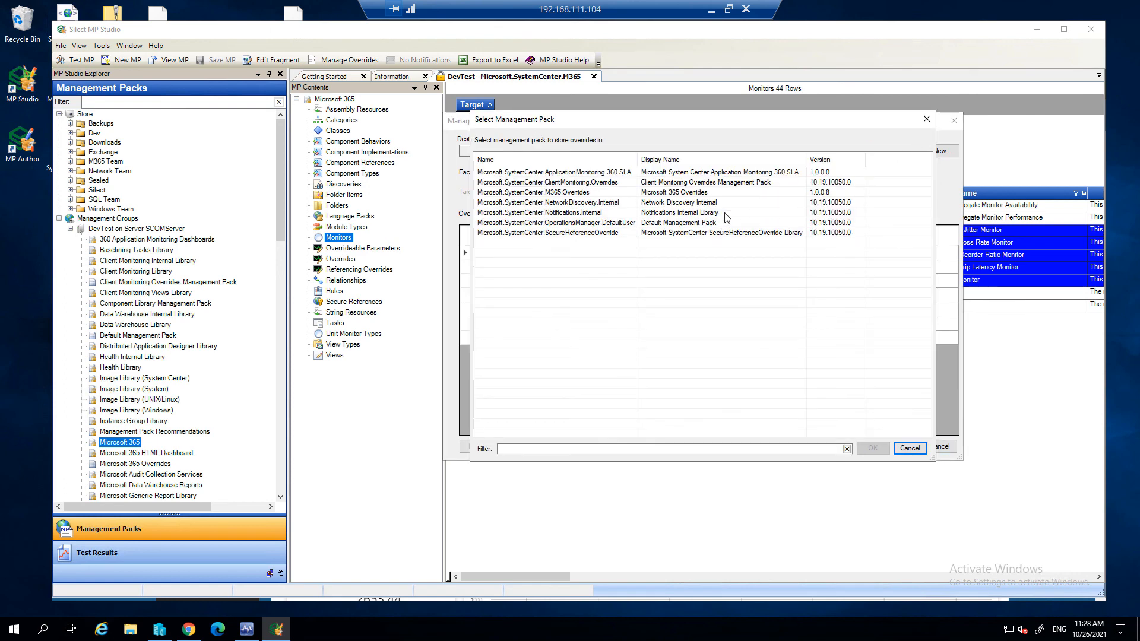
{"action": "left_click", "coordinate": [523, 193]}
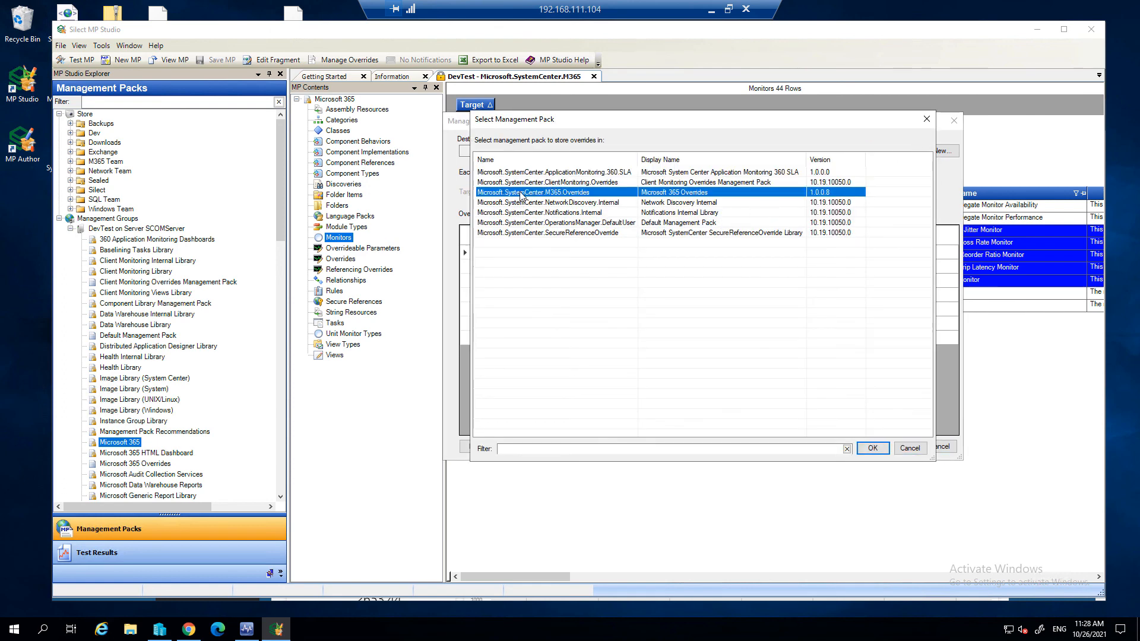
{"action": "left_click", "coordinate": [878, 449]}
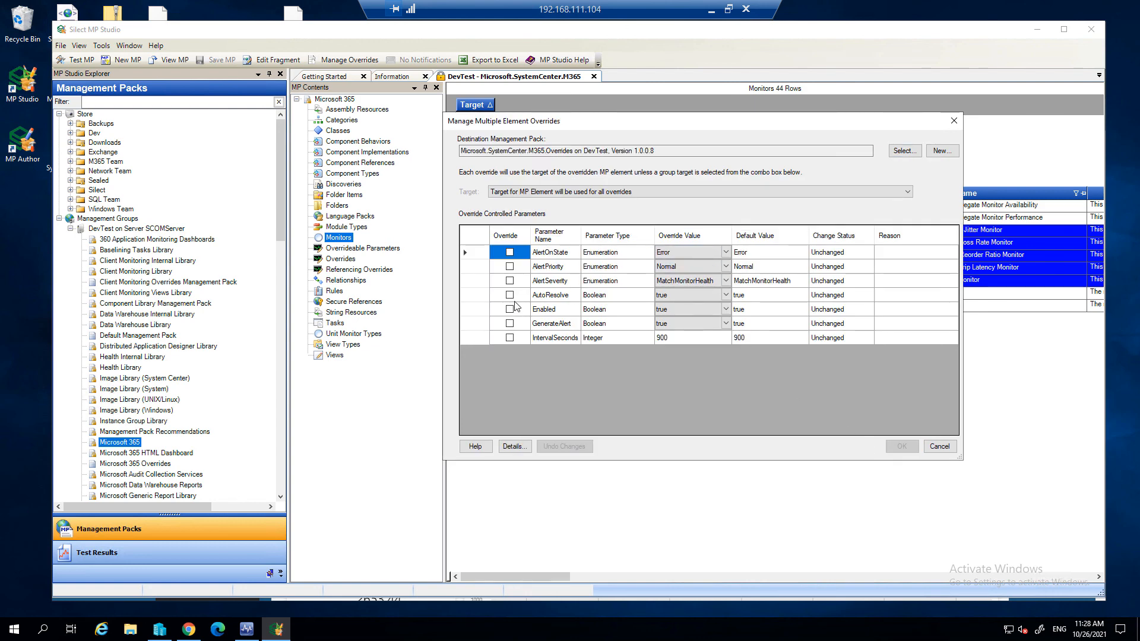
- Override IntervalSeconds with 1800 for the five Teams Network Assessment monitors and save the overrides to the management pack
{"action": "left_click", "coordinate": [510, 338]}
{"action": "left_click", "coordinate": [509, 338]}
{"action": "left_click", "coordinate": [677, 338]}
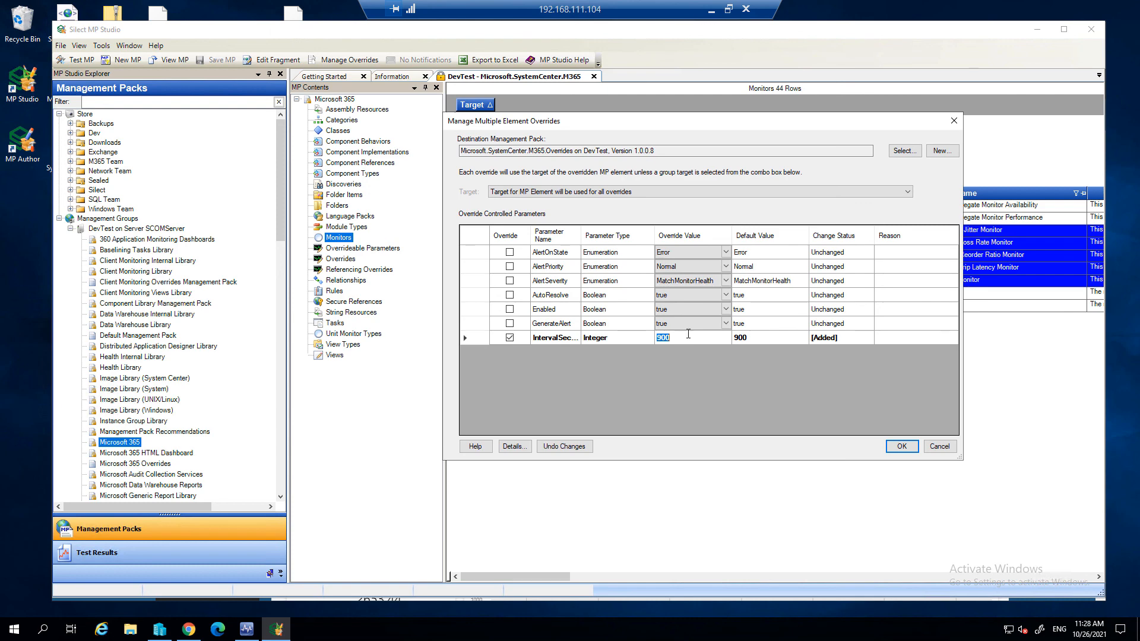
{"action": "type", "text": "180"}
{"action": "left_click", "coordinate": [901, 447]}
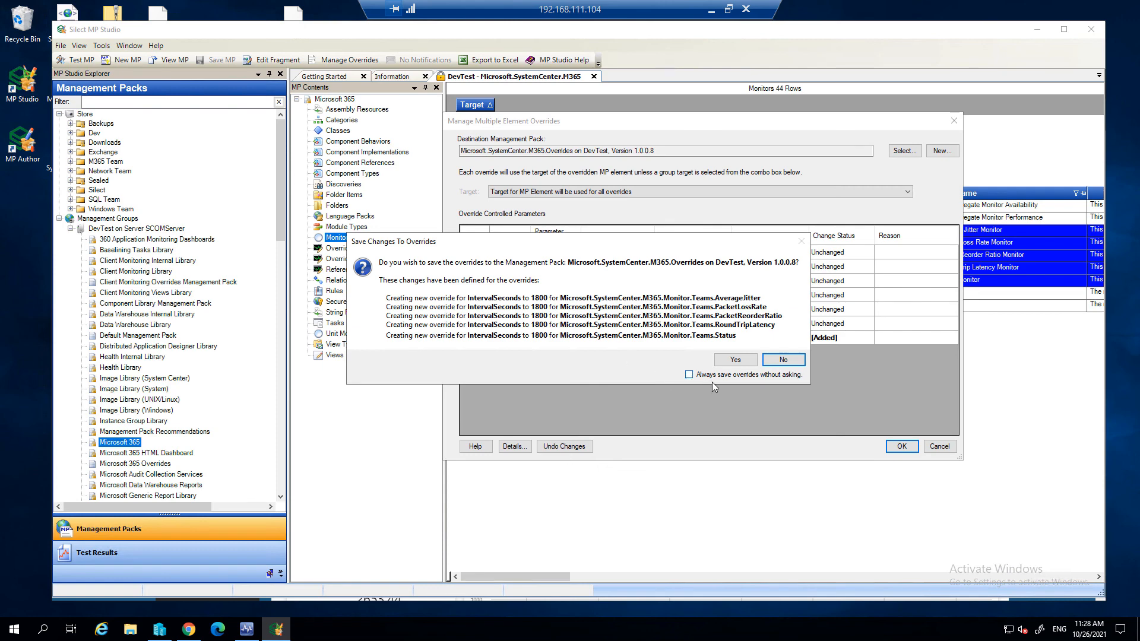
{"action": "left_click", "coordinate": [742, 360]}
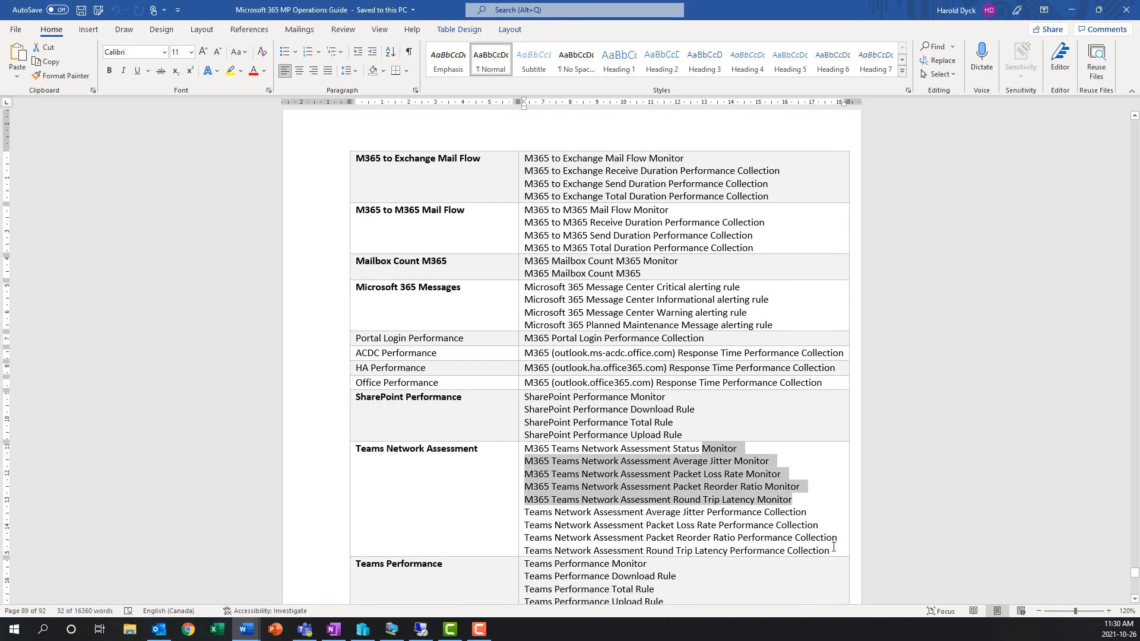
- Highlight the Teams Network Assessment collection rules in the Word guide, and start managing overrides for those four M365 Teams rules in MP Studio
{"action": "left_click_drag", "start_coordinate": [835, 548], "coordinate": [714, 515]}
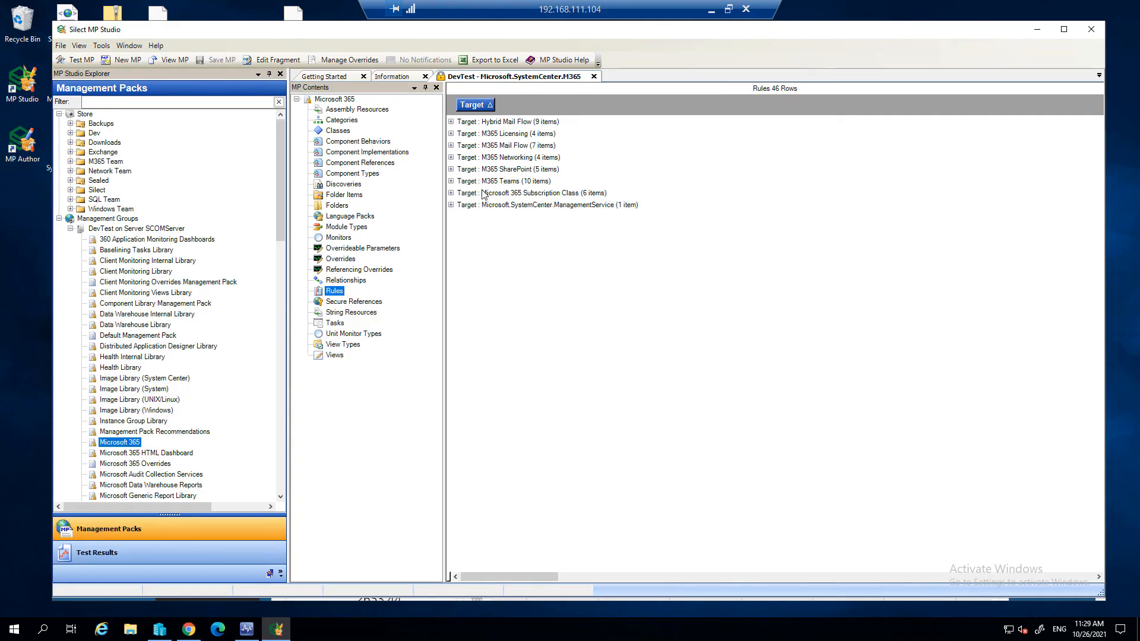
{"action": "left_click", "coordinate": [451, 181]}
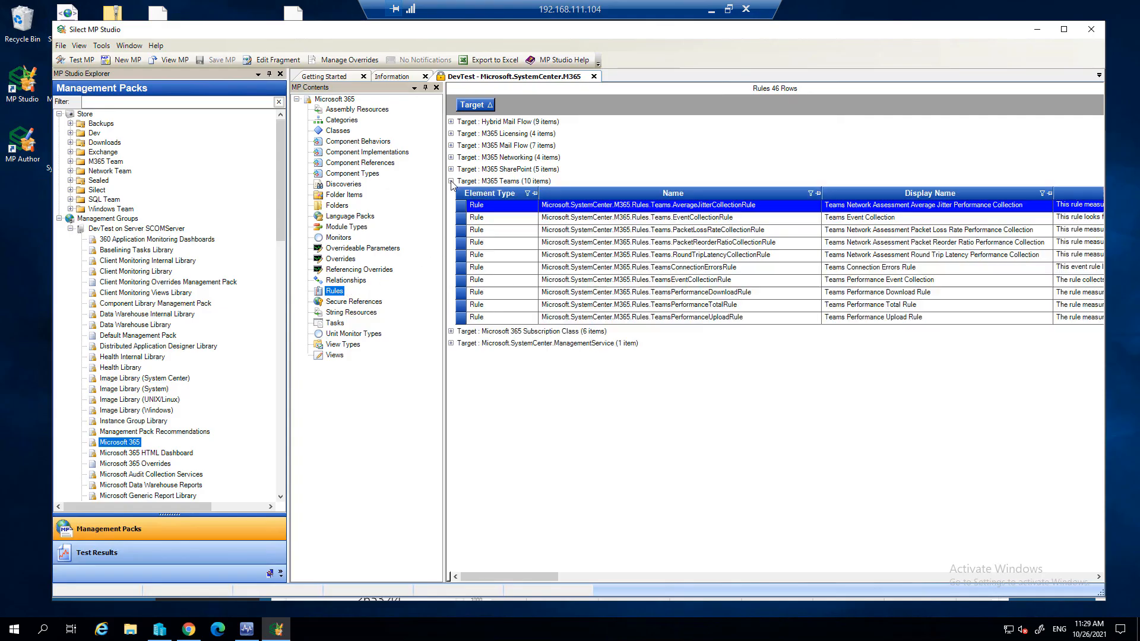
{"action": "left_click", "coordinate": [730, 232], "text": "ctrl"}
{"action": "left_click", "coordinate": [737, 244], "text": "ctrl"}
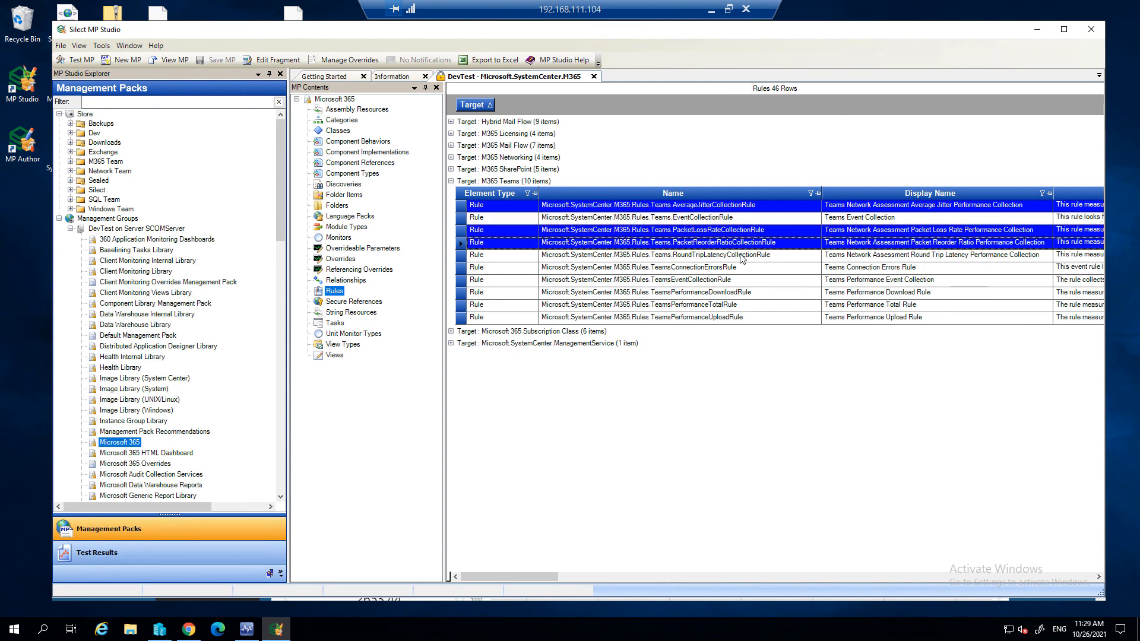
{"action": "left_click", "coordinate": [742, 256], "text": "ctrl"}
{"action": "right_click", "coordinate": [743, 256]}
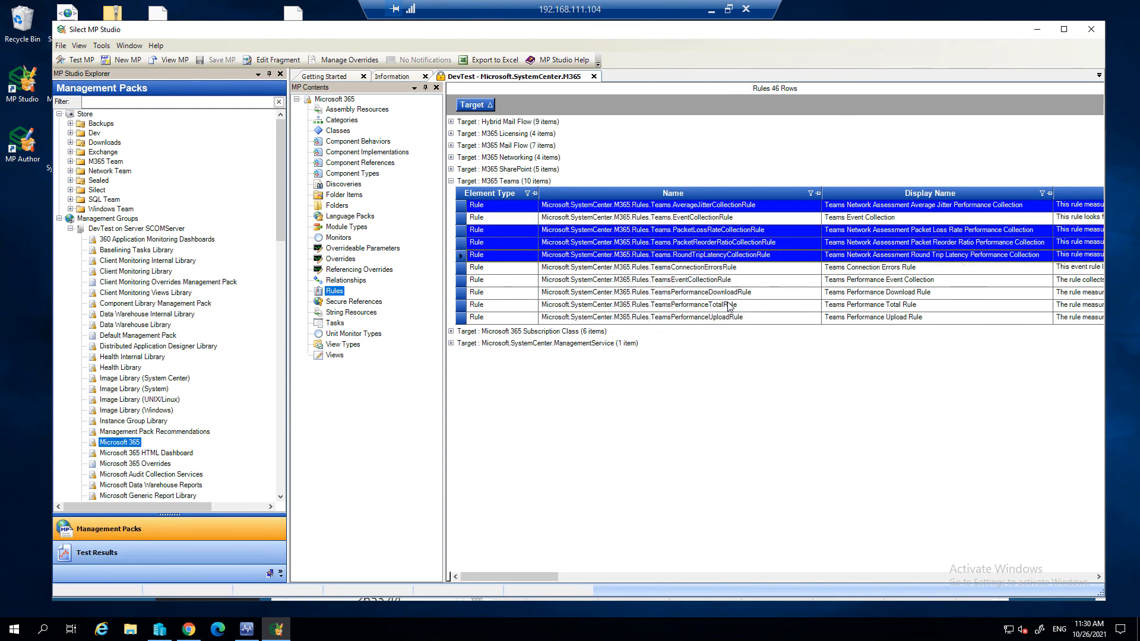
{"action": "left_click", "coordinate": [683, 313]}
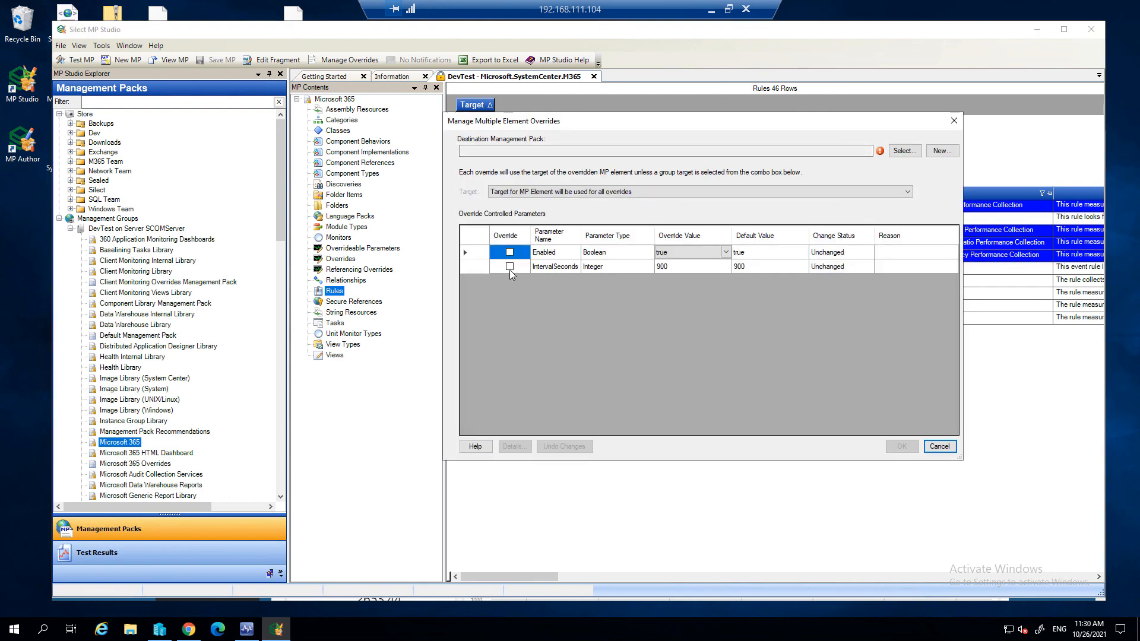
- Choose Microsoft.SystemCenter.M365.Overrides as the destination management pack for the rule overrides
{"action": "left_click", "coordinate": [905, 151]}
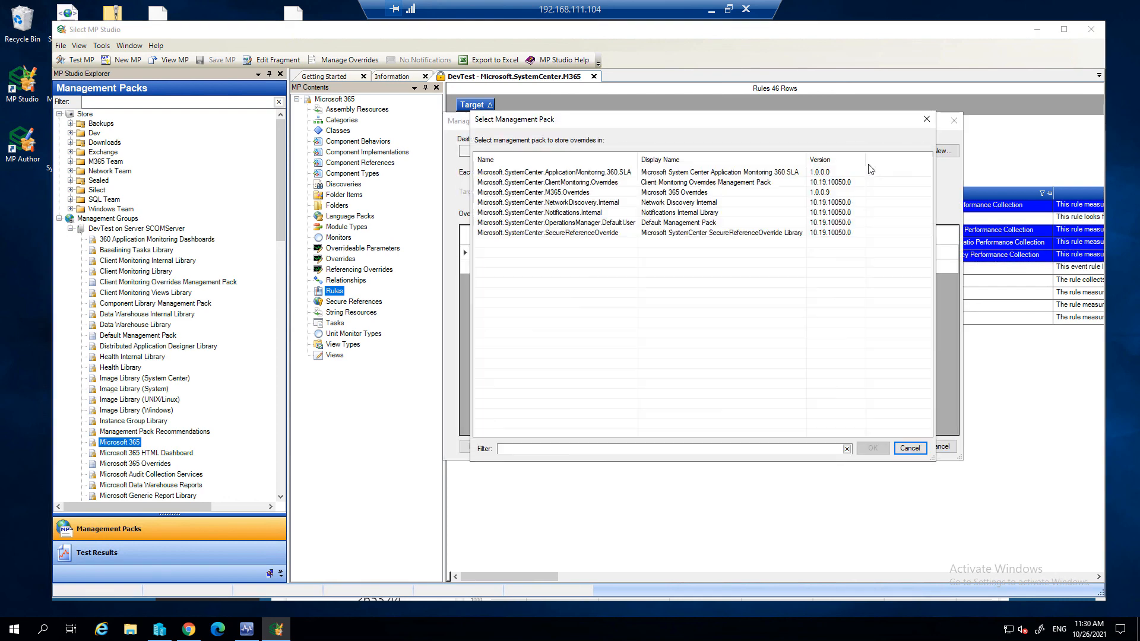
{"action": "left_click", "coordinate": [600, 192]}
{"action": "left_click", "coordinate": [864, 449]}
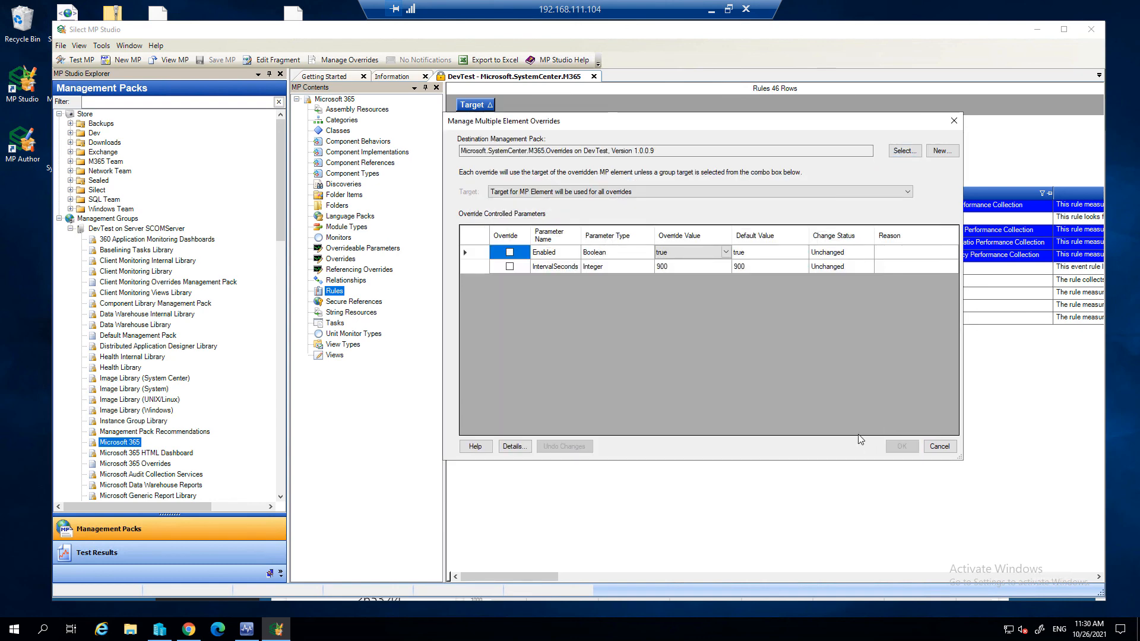
- Override IntervalSeconds with 1800 for the four Teams Network Assessment collection rules, save the overrides, and return to MP Studio
{"action": "left_click", "coordinate": [510, 266]}
{"action": "left_click", "coordinate": [676, 267]}
{"action": "type", "text": "180"}
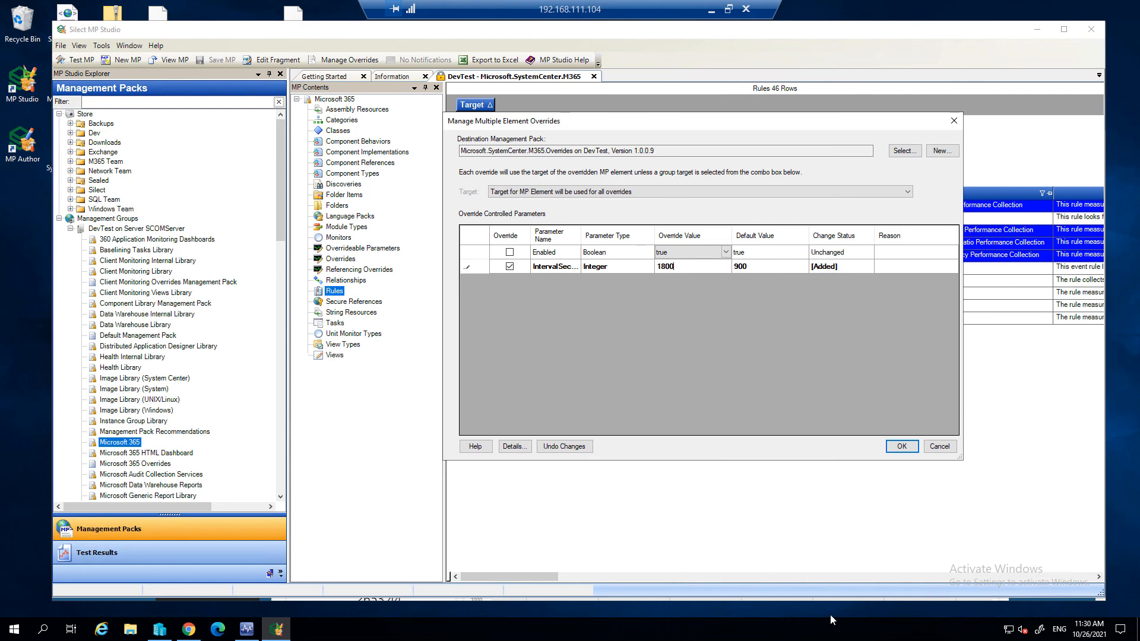
{"action": "left_click", "coordinate": [903, 449]}
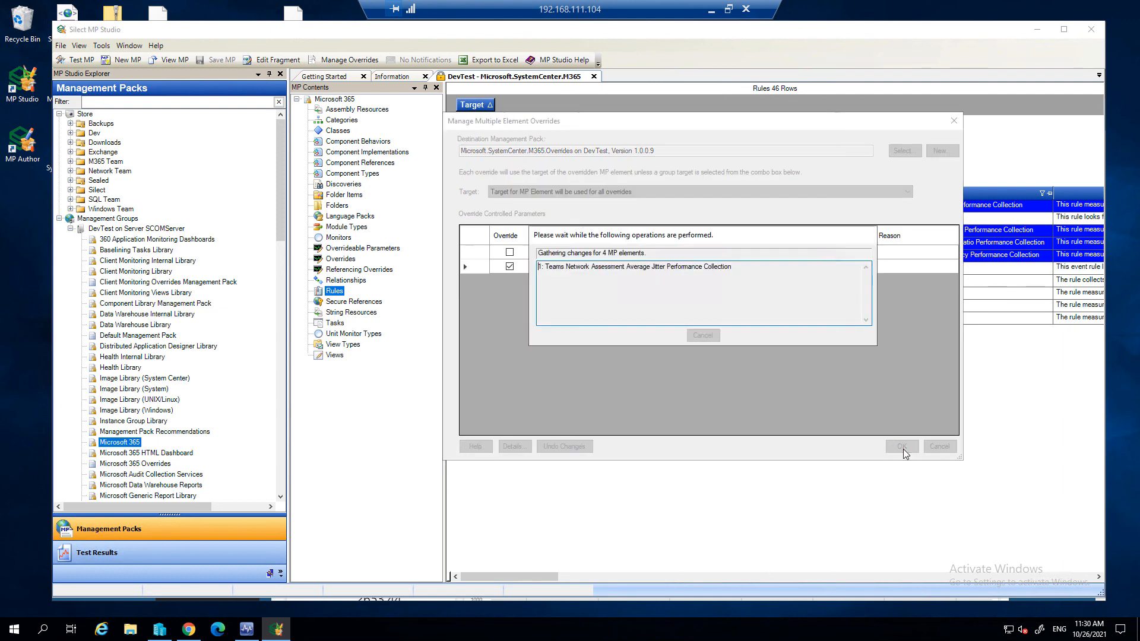
{"action": "left_click", "coordinate": [748, 355]}
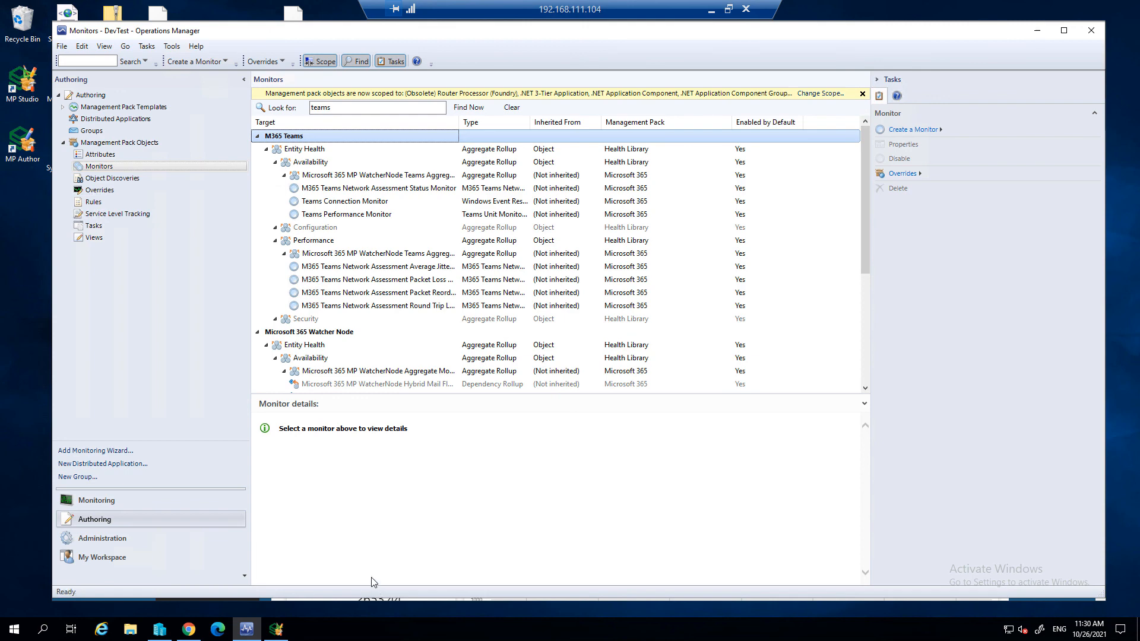
{"action": "key", "text": "alt+Tab"}
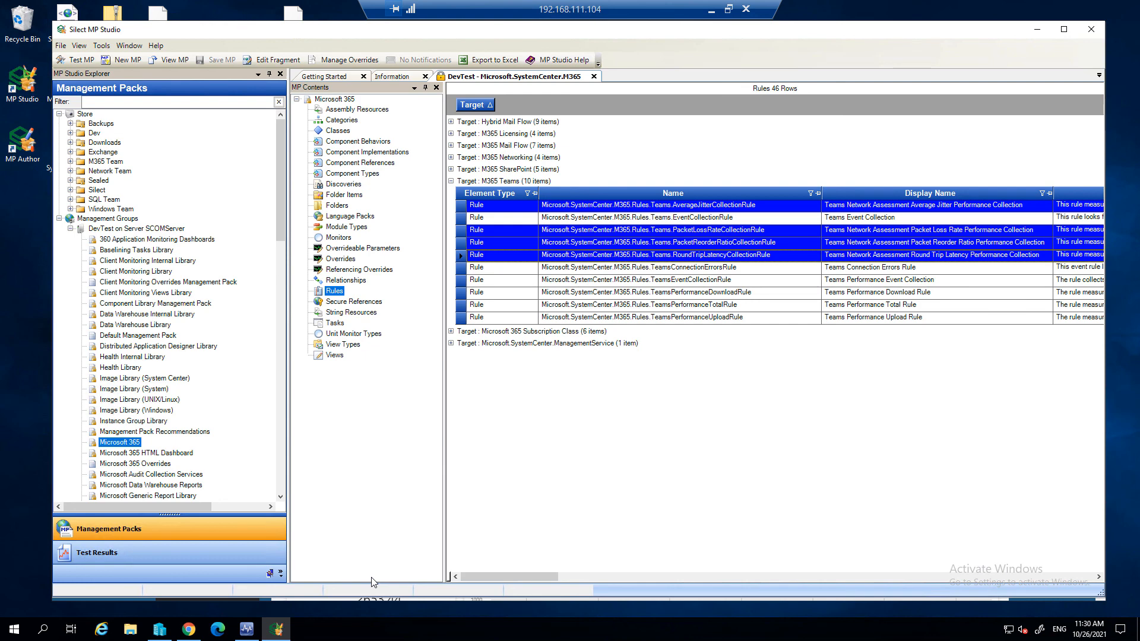